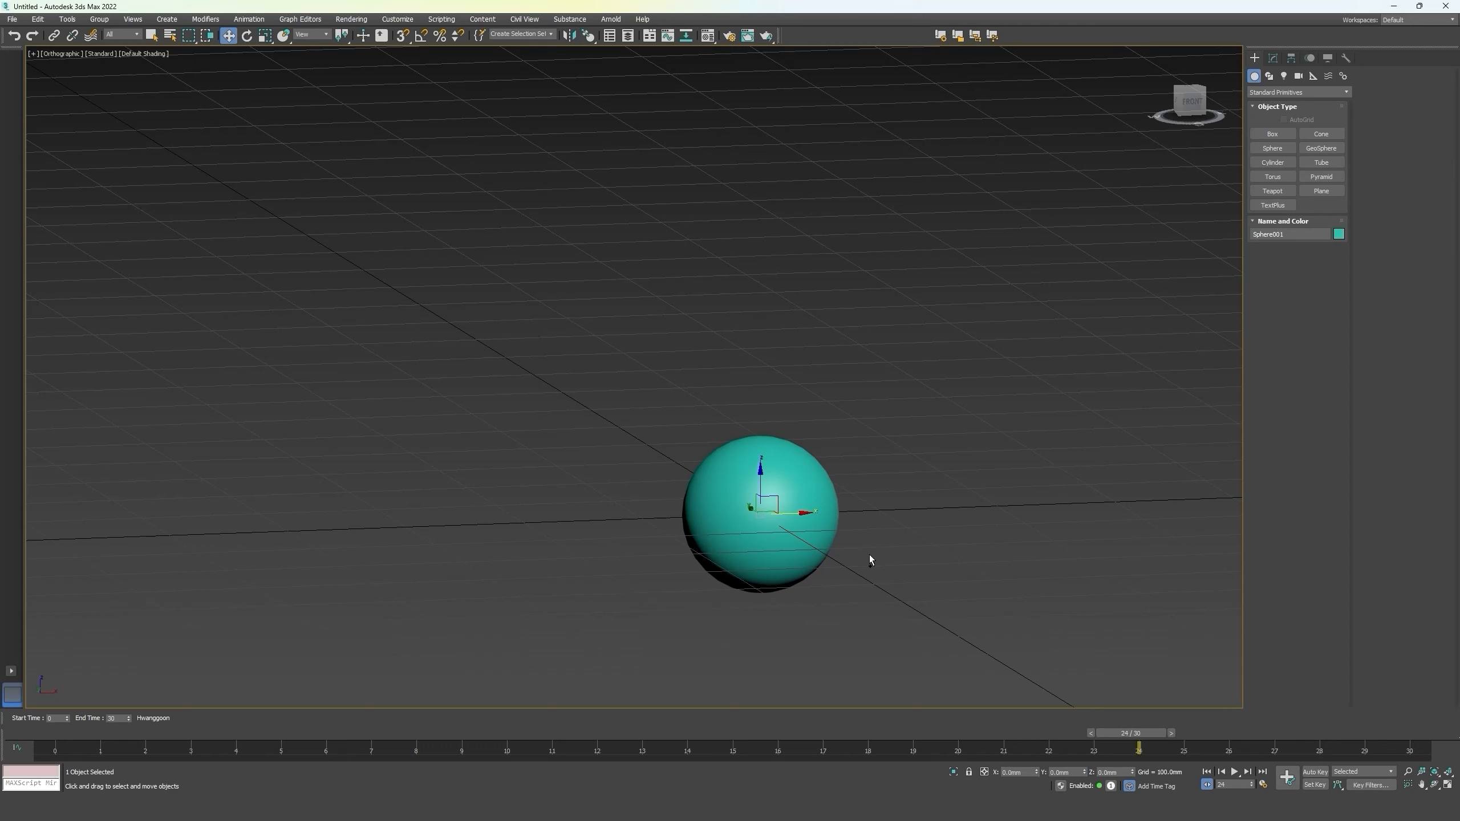
Redo the sphere's last move along X and undo the last viewport view change.
key("ctrl+y")
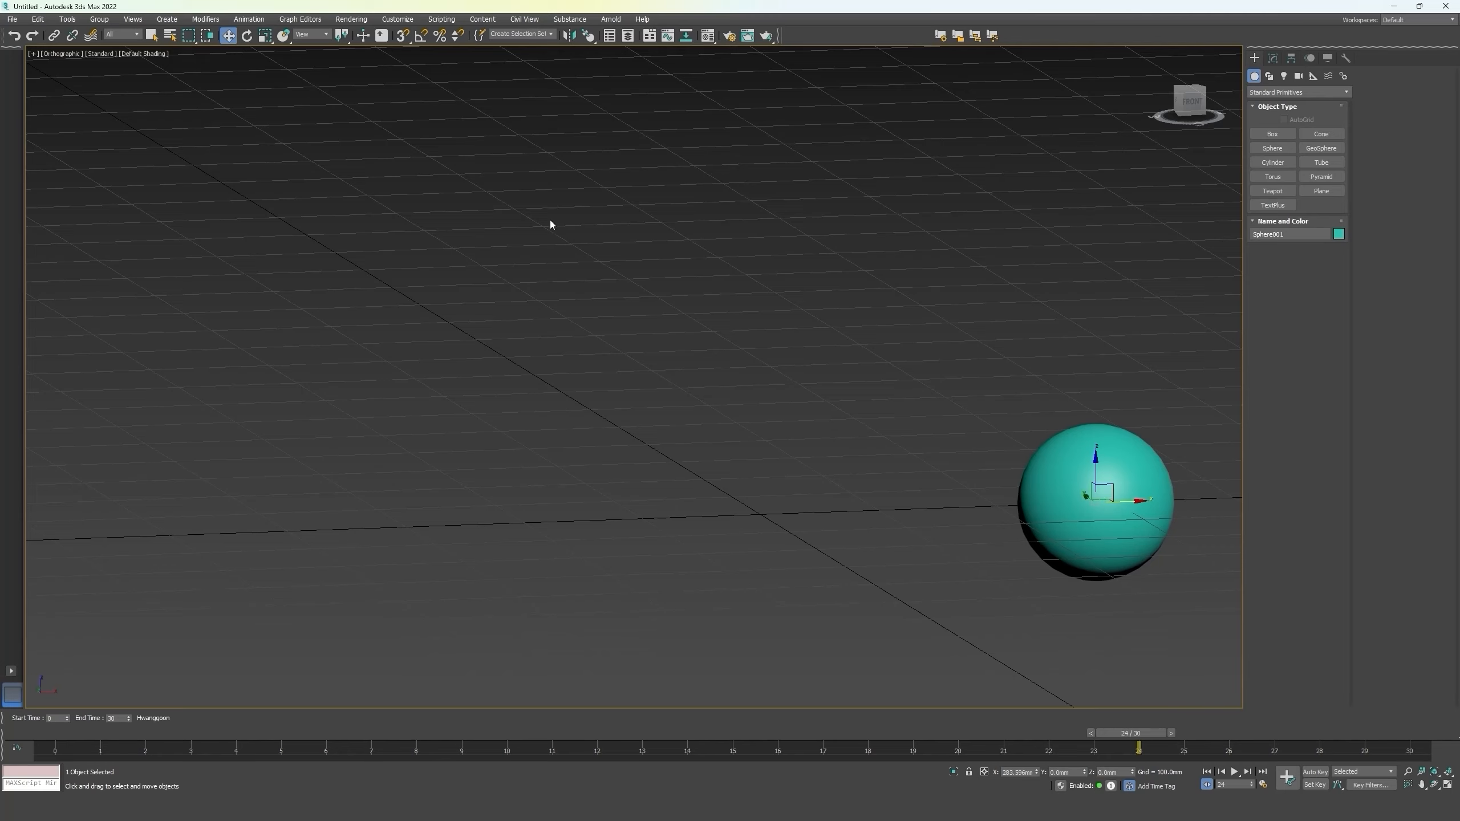
key("shift+z")
Create a Biped skeleton behind the sphere and make its hidden bip layer visible.
left_click(1343, 75)
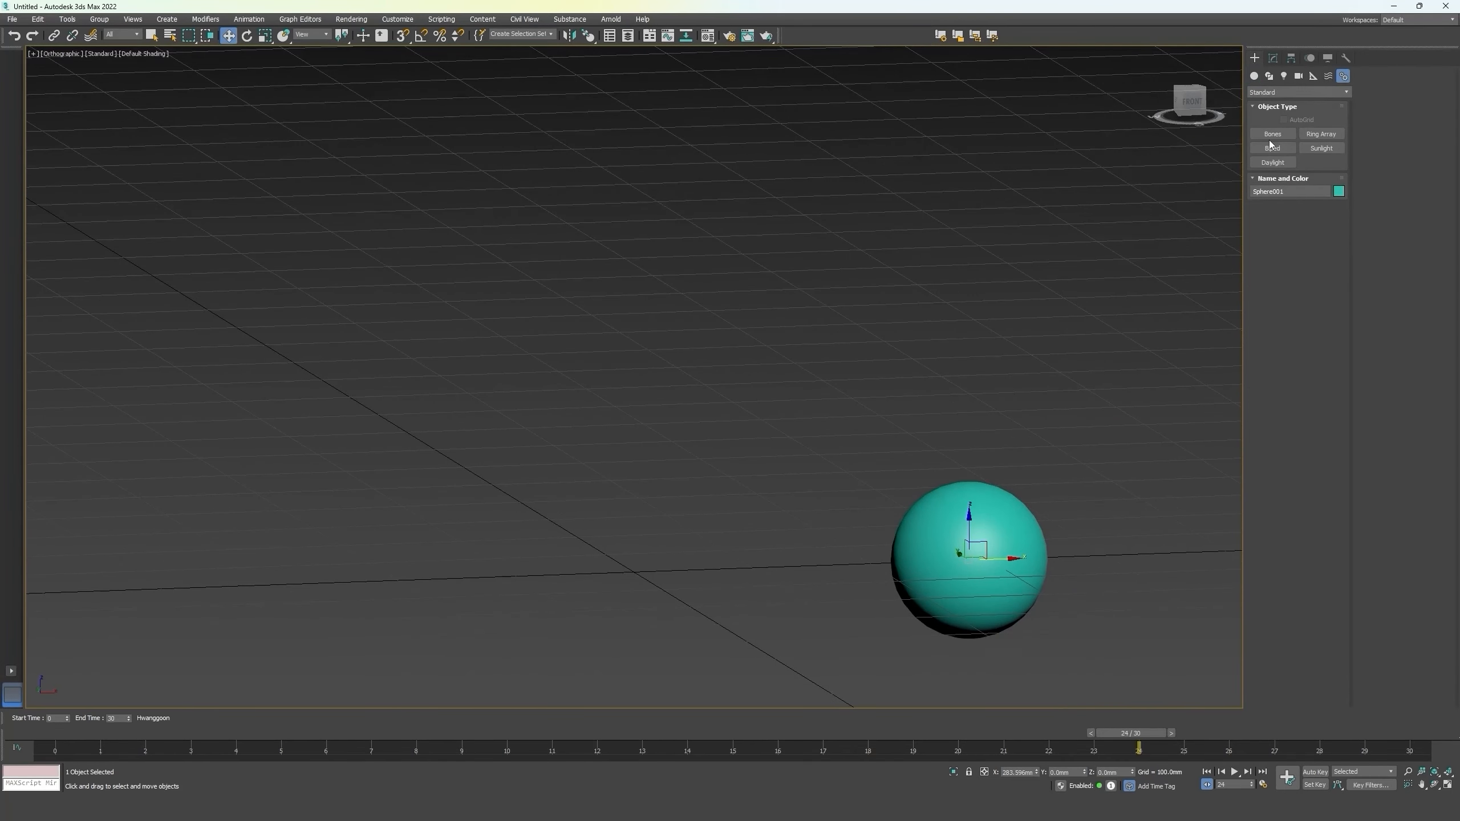
left_click(1271, 148)
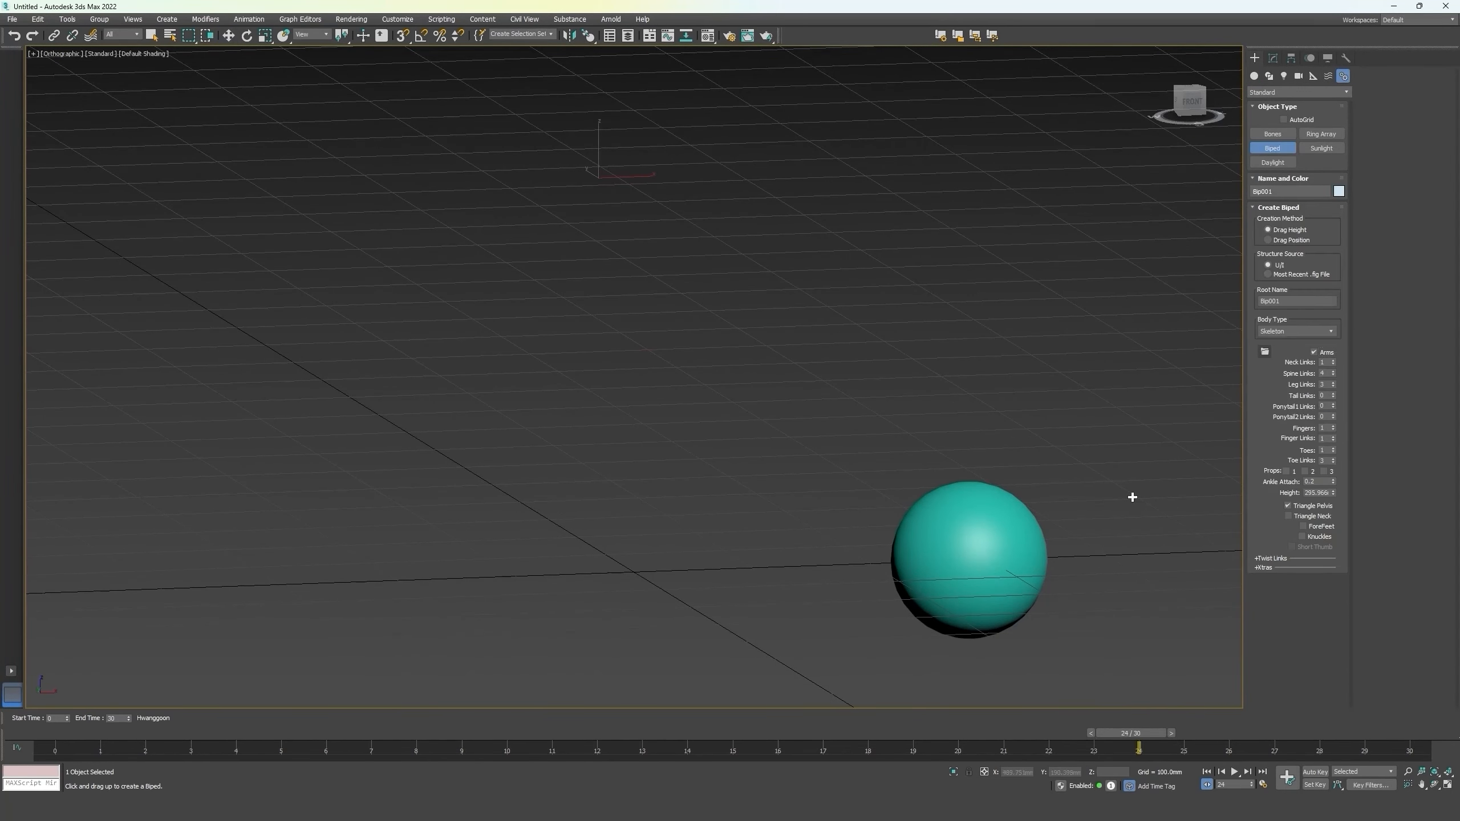
left_click(628, 36)
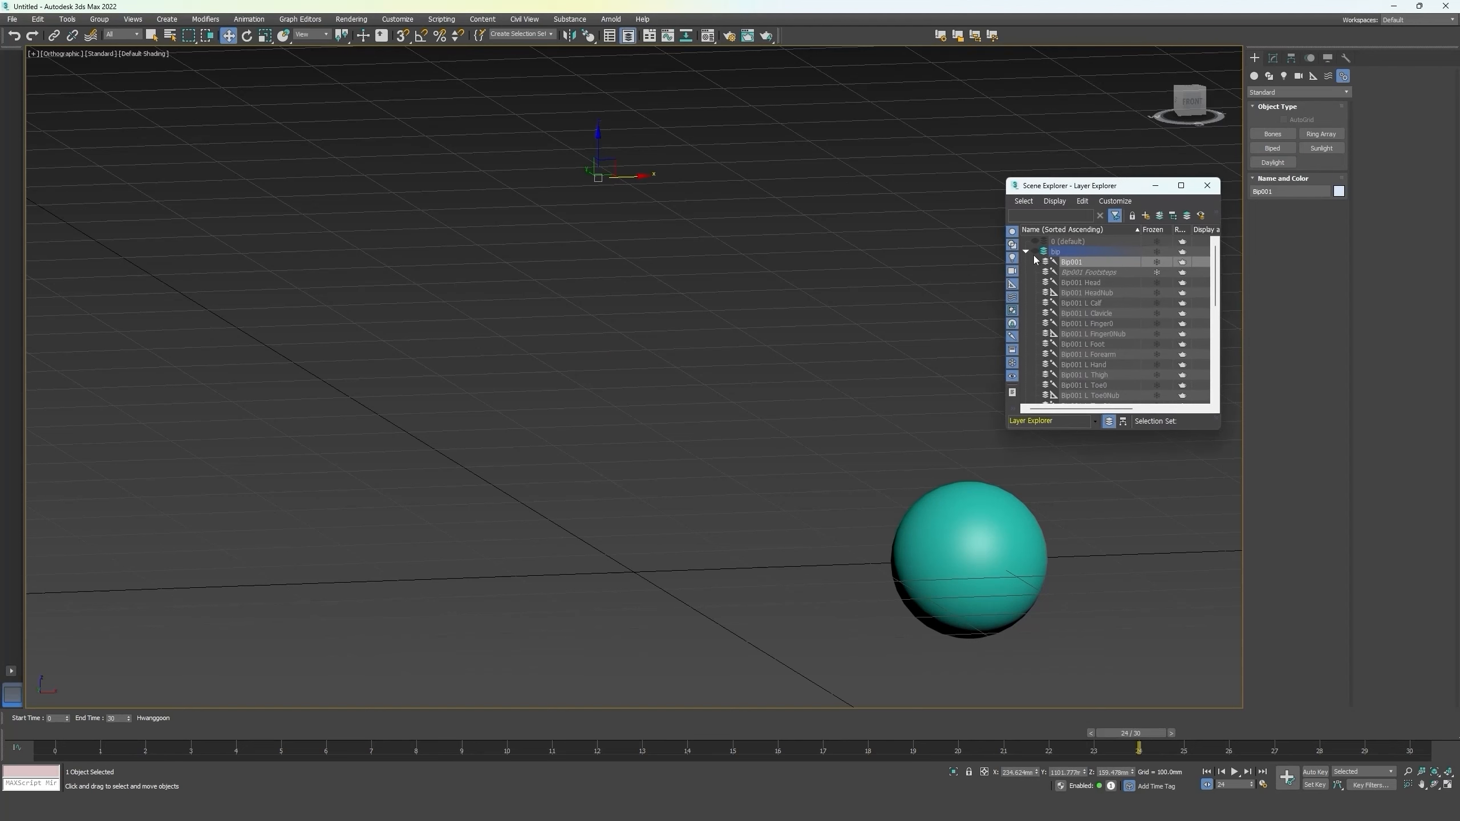
left_click(1034, 253)
scroll(691, 277, "down", 3)
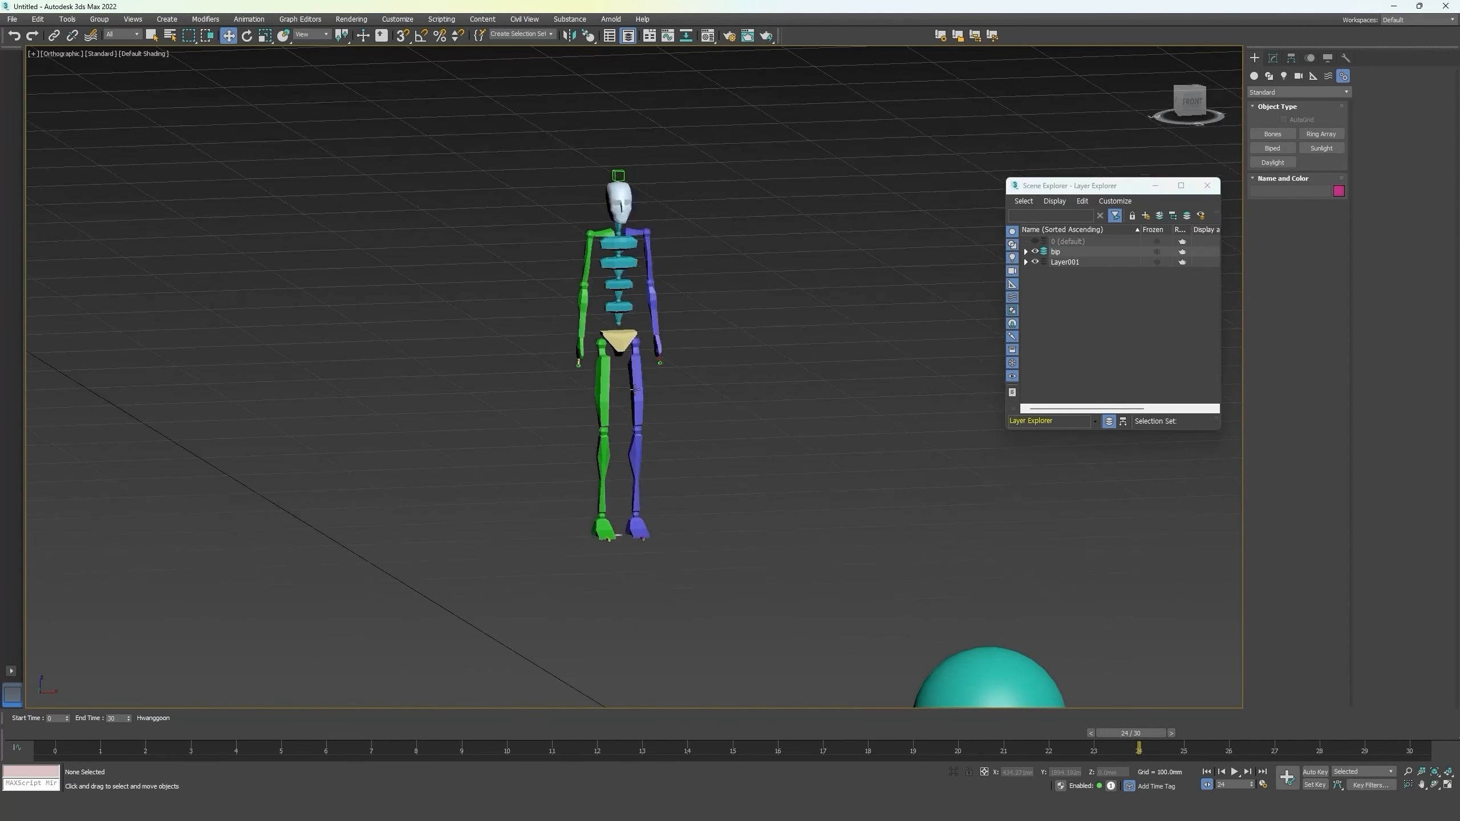
Align the sphere to the biped's right hand, pivot point to pivot point on X, Y and Z, matching orientation on all three axes.
left_click(910, 621)
key("alt+a")
scroll(580, 385, "up", 5)
left_click(647, 359)
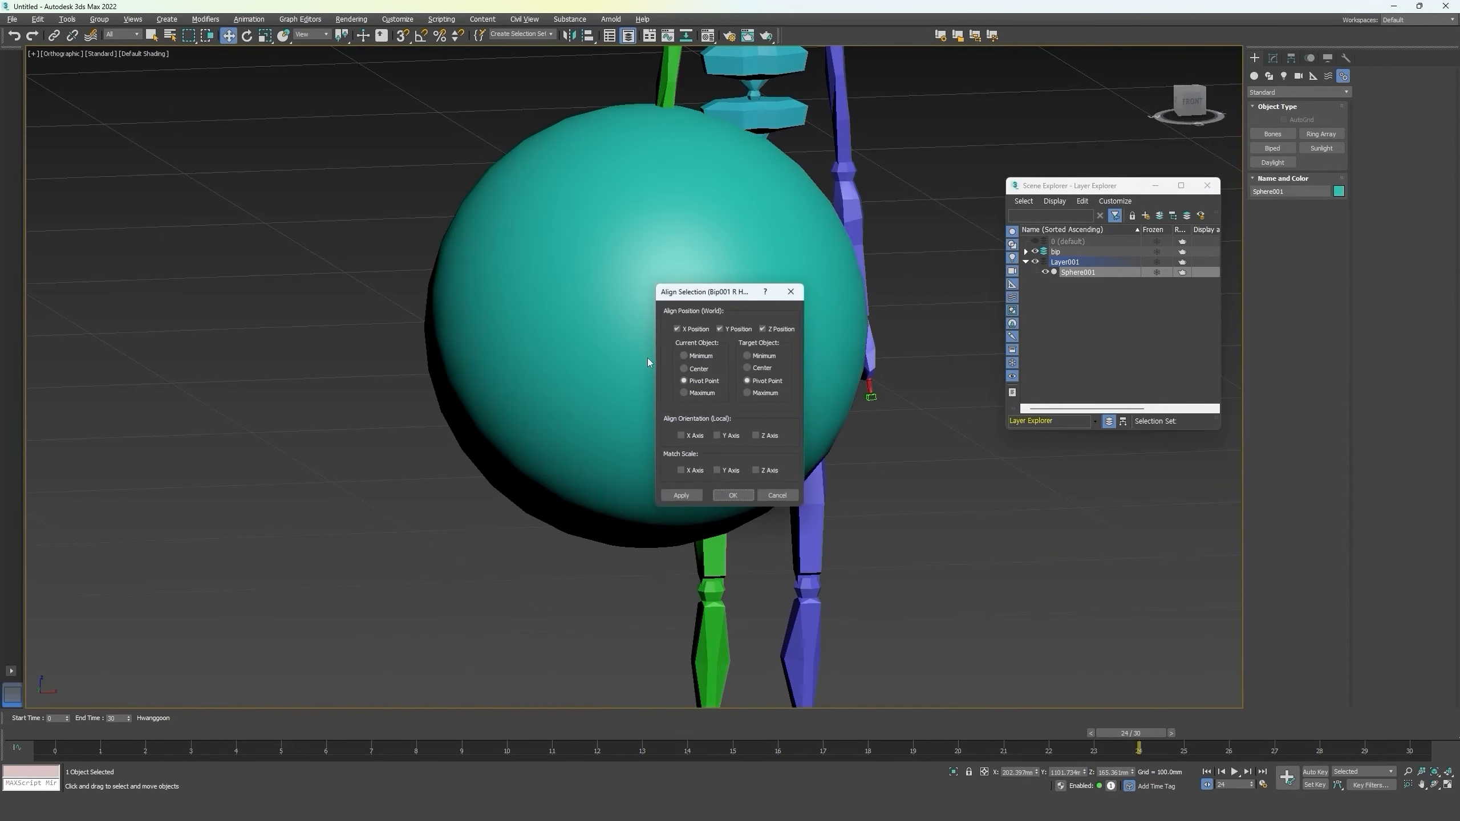
key("Return")
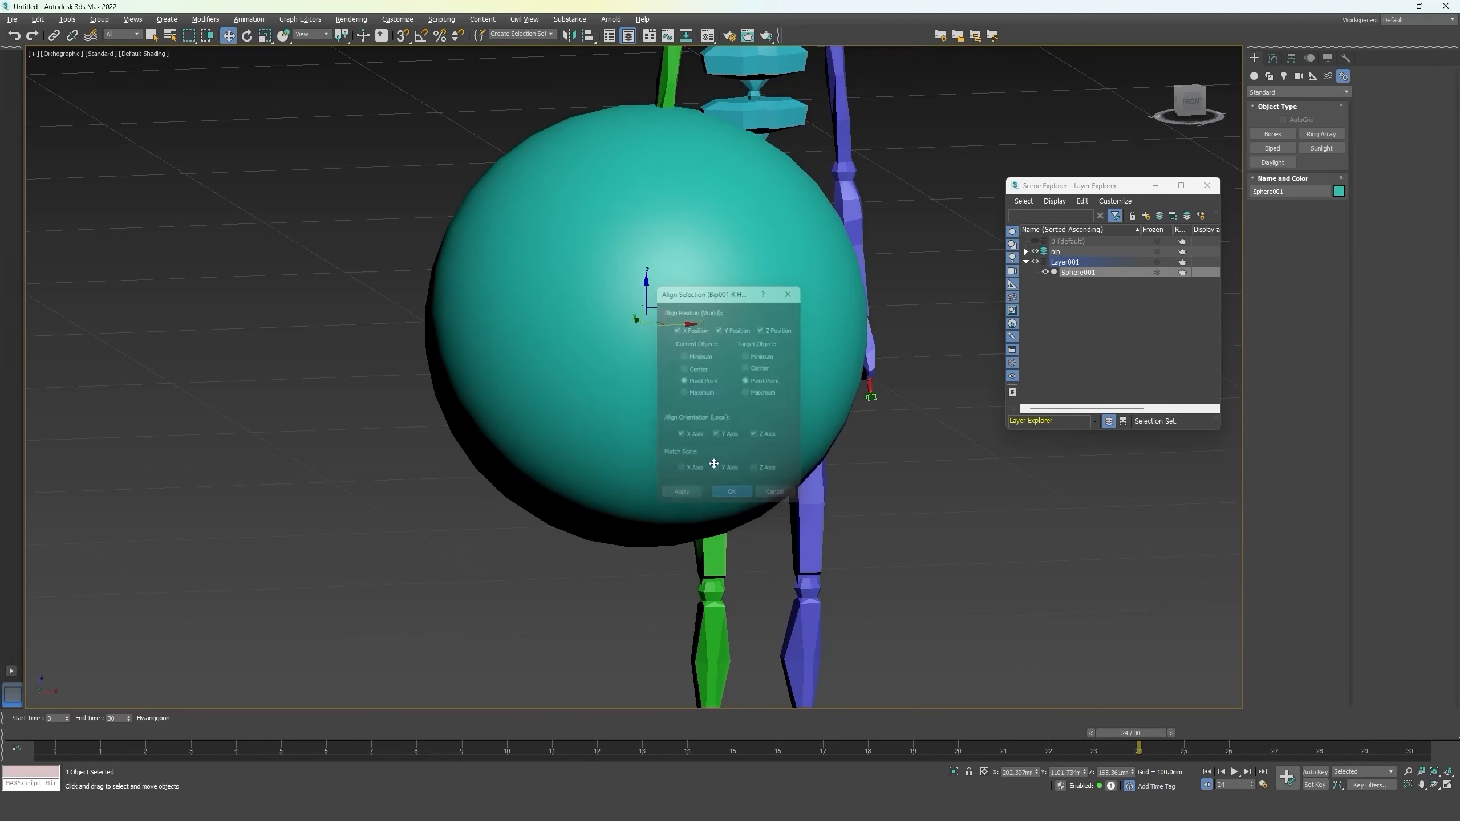
Scale the sphere down uniformly to roughly hand size and link it to the biped's right hand.
key("r")
left_click_drag(646, 334, 612, 412)
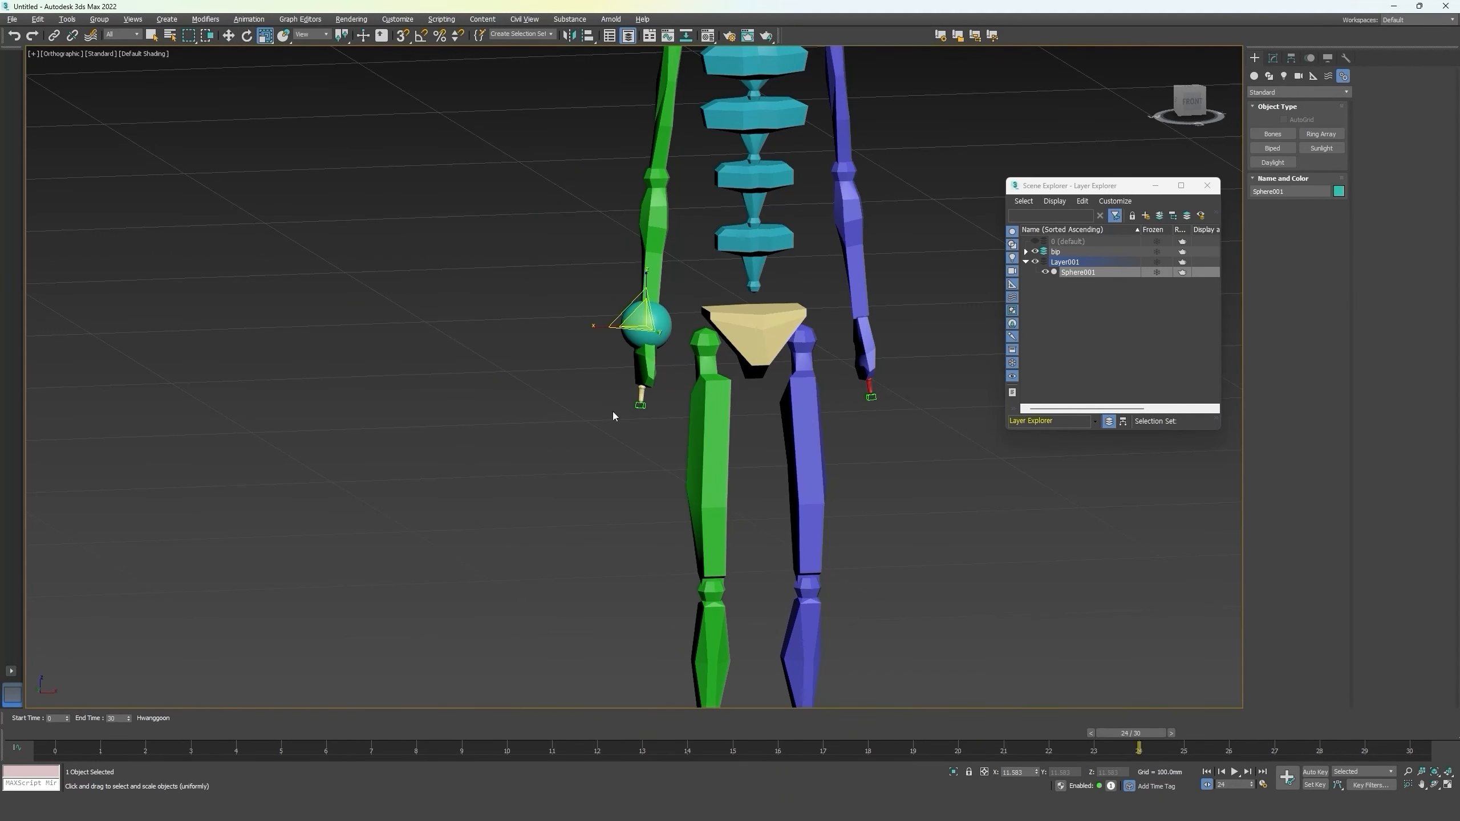
left_click(54, 36)
scroll(641, 324, "up", 4)
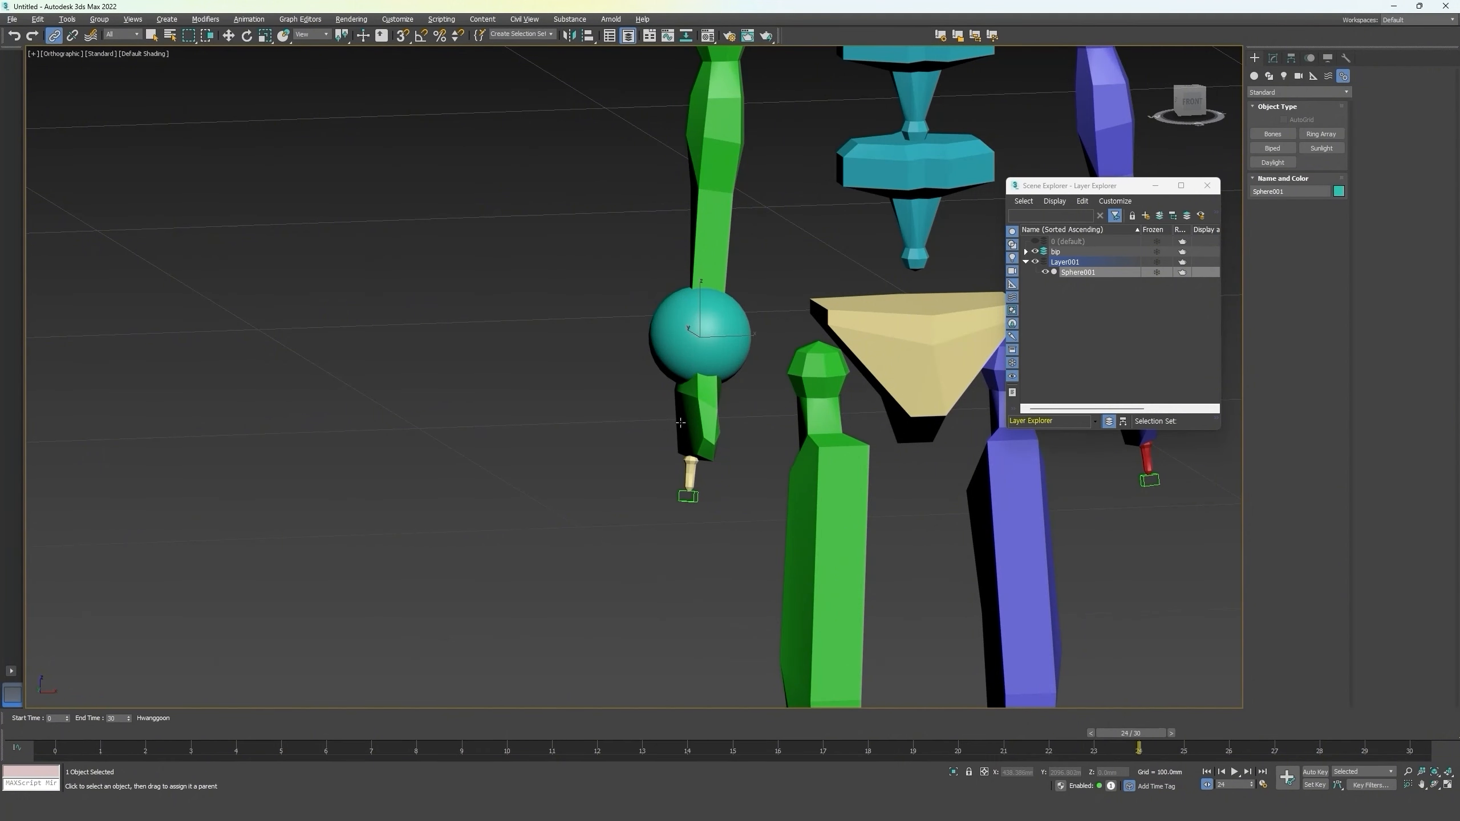
key("w")
Rotate the biped's right upper arm to test the sphere's link, and undo the rotation.
scroll(681, 421, "down", 2)
middle_click_drag(694, 180, 715, 317)
left_click(696, 197)
scroll(696, 199, "down", 4)
key("e")
left_click_drag(710, 257, 679, 322)
mouse_move(736, 248)
left_mouse_down()
mouse_move(732, 181)
mouse_move(749, 200)
mouse_move(759, 169)
mouse_move(745, 215)
left_mouse_up()
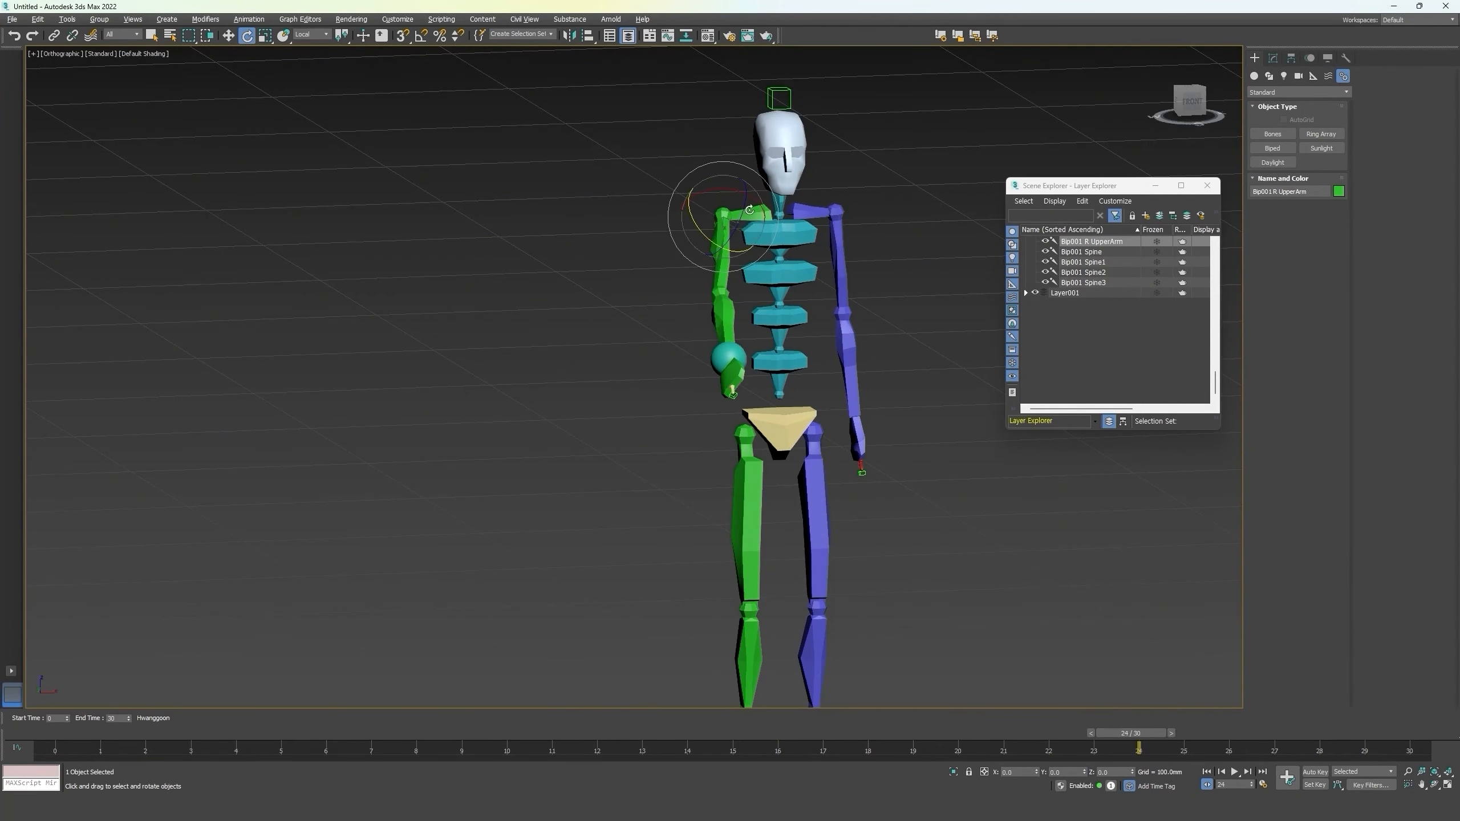
key("ctrl+z")
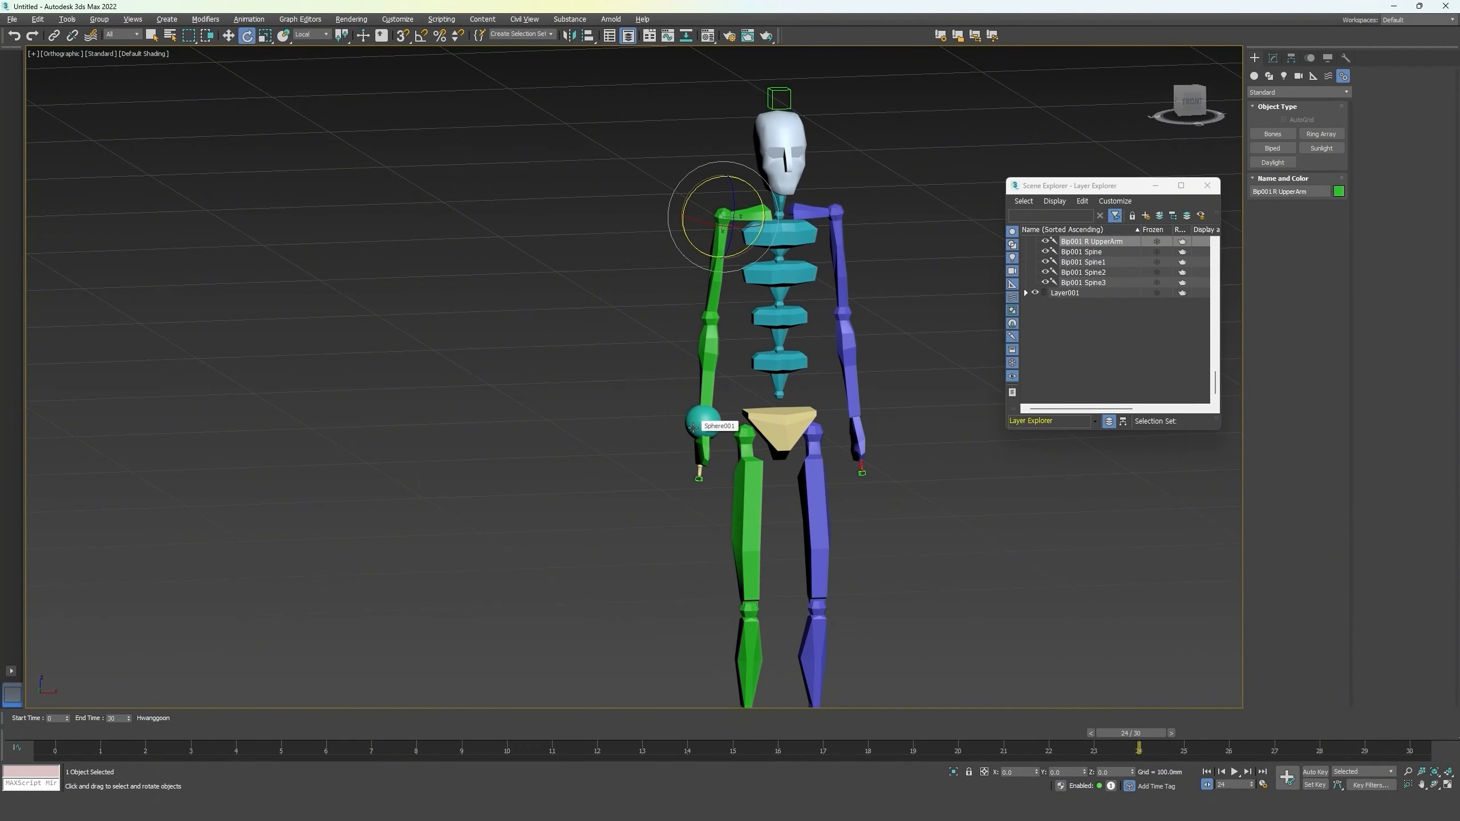
left_click_drag(696, 228, 691, 108)
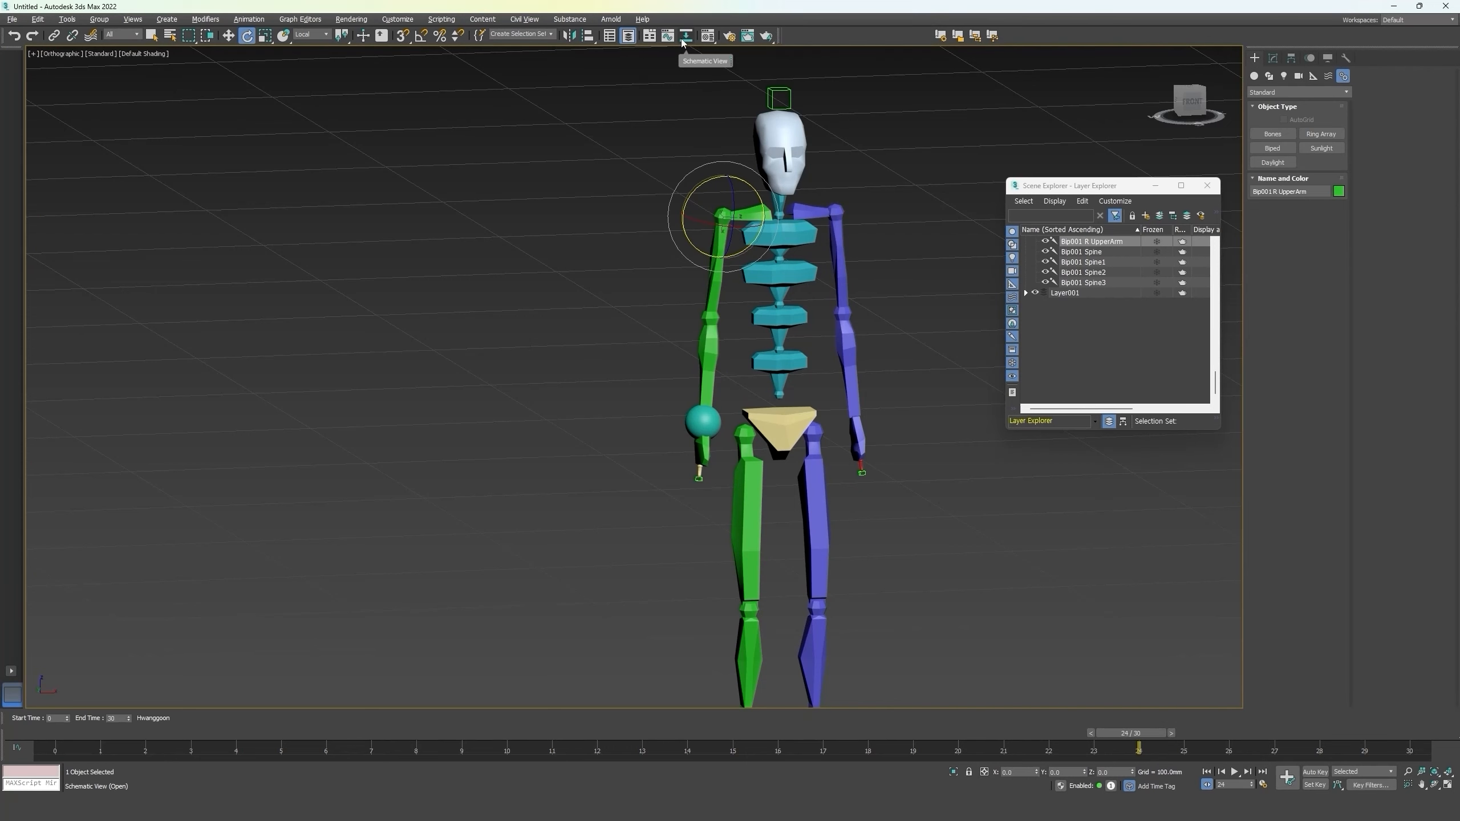
Examine where the sphere sits in the biped hierarchy in the Schematic View, and close the view.
left_click(684, 36)
scroll(829, 215, "down", 5)
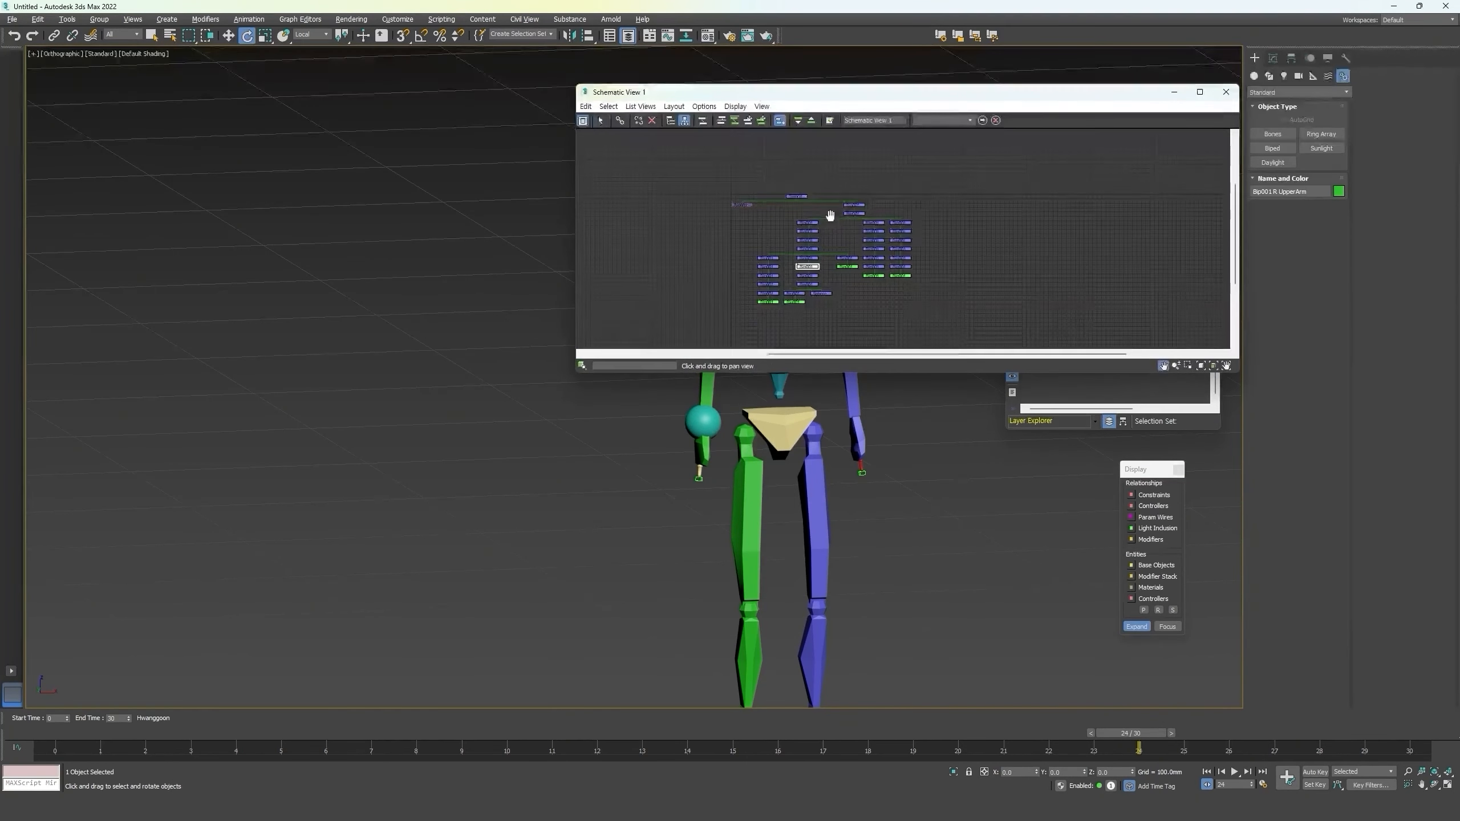
scroll(816, 264, "up", 6)
middle_click_drag(833, 283, 840, 231)
middle_click_drag(841, 231, 843, 229)
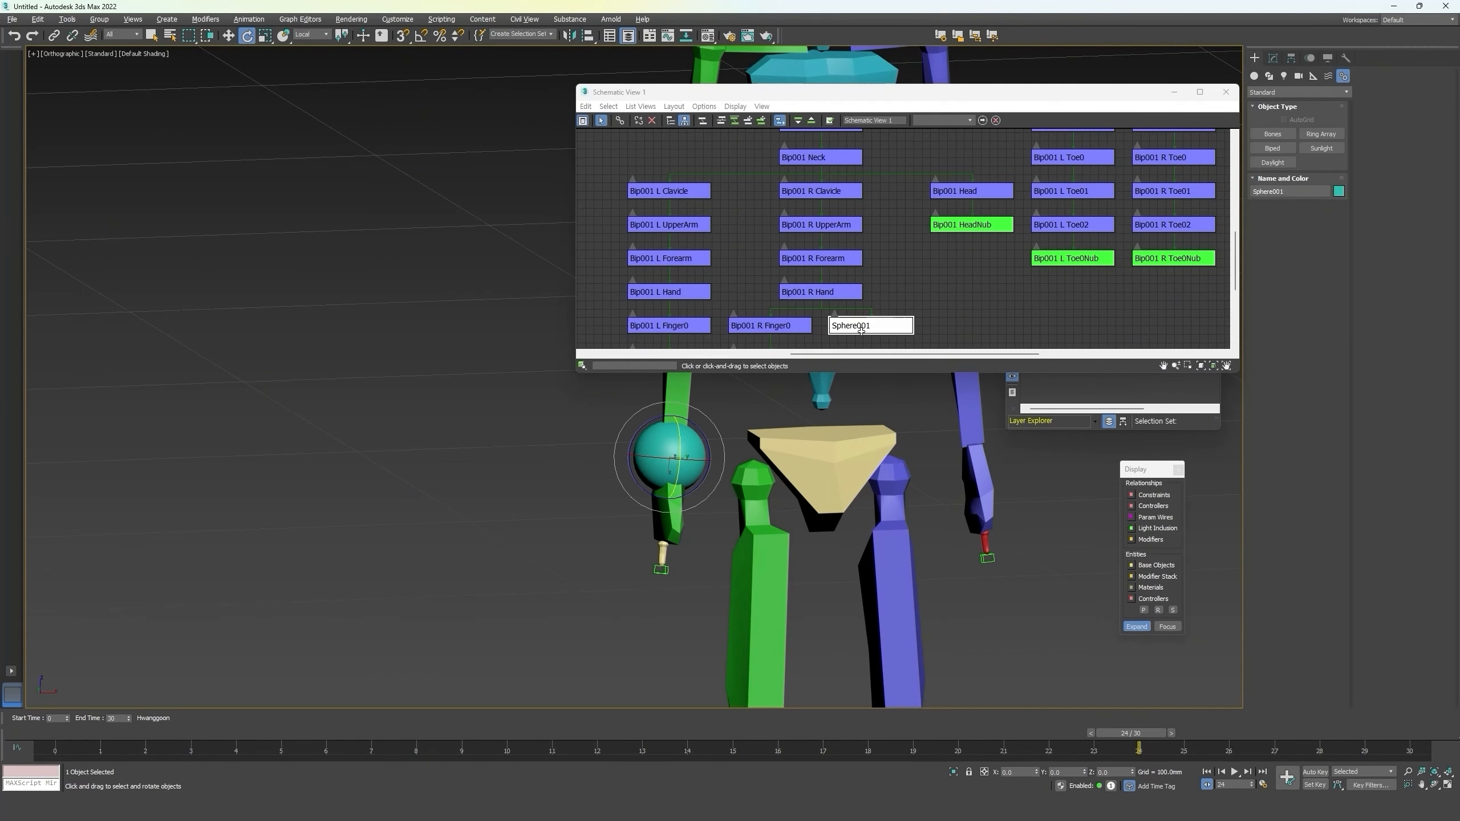
middle_click_drag(760, 512, 743, 573)
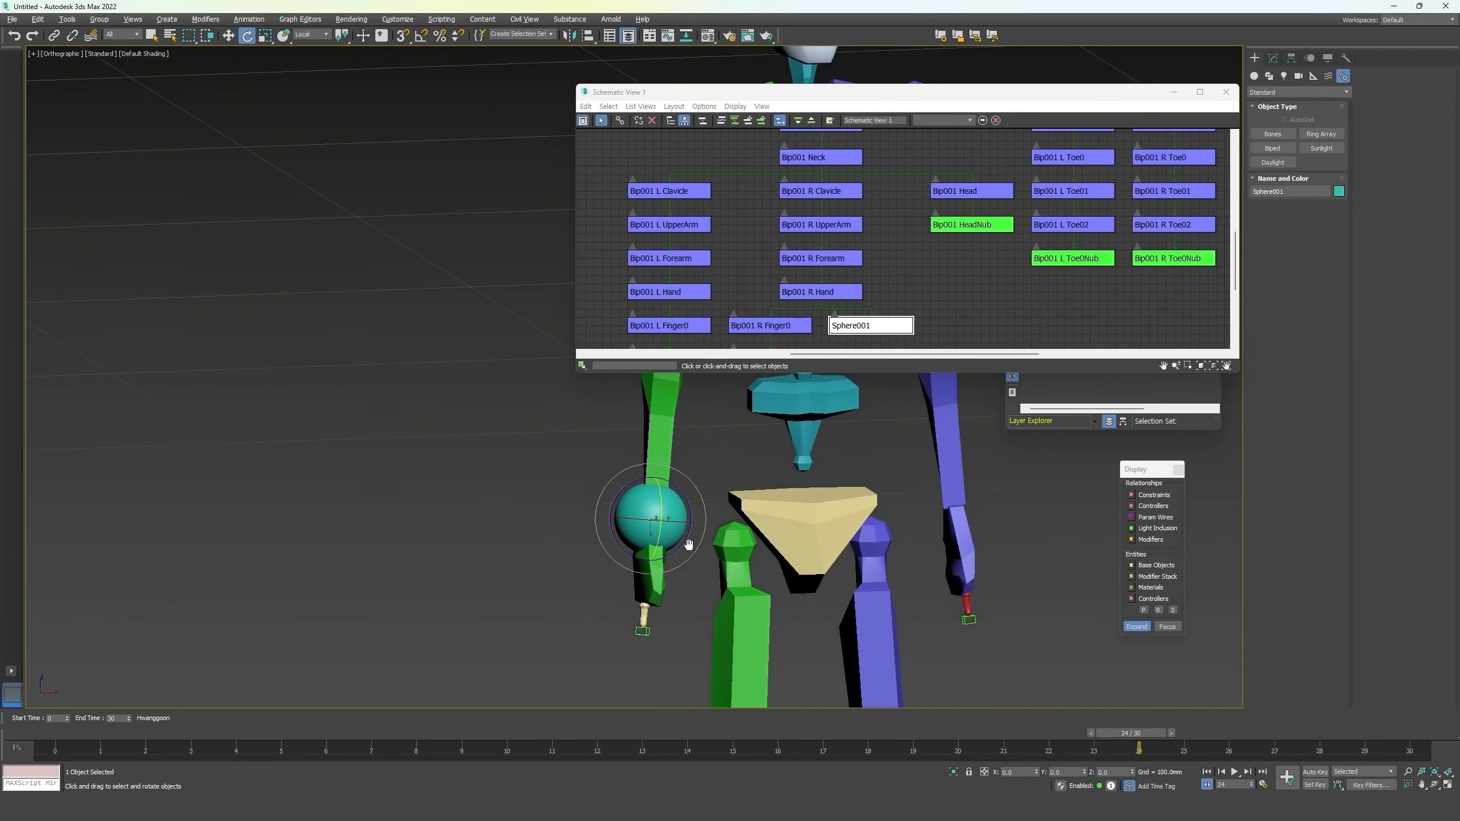
scroll(687, 545, "down", 3)
key("alt+F4")
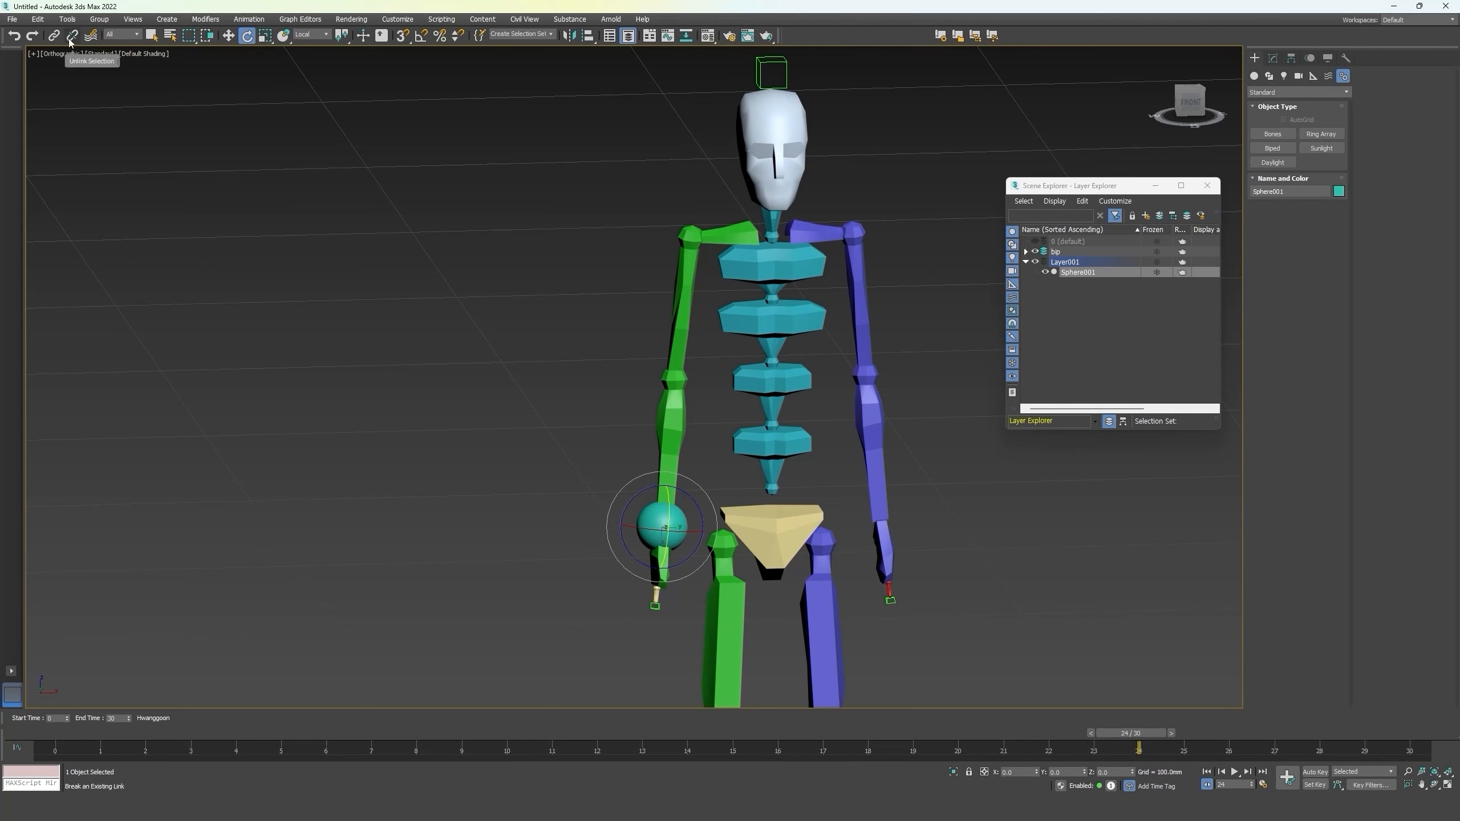
Unlink the sphere from the biped's right hand in the Schematic View and minimize the view.
left_click(686, 36)
middle_click_drag(898, 300, 882, 257)
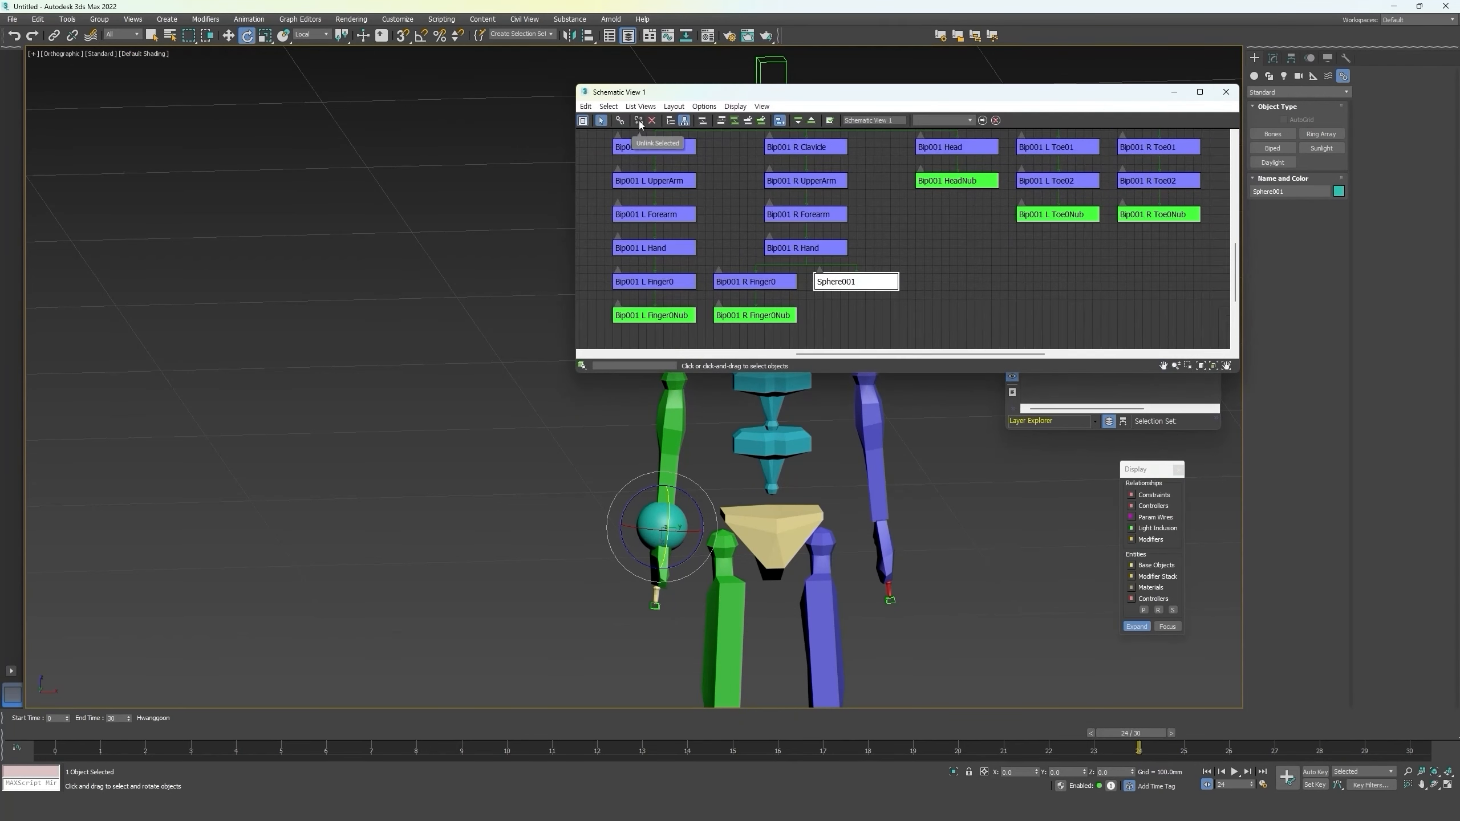
left_click(639, 122)
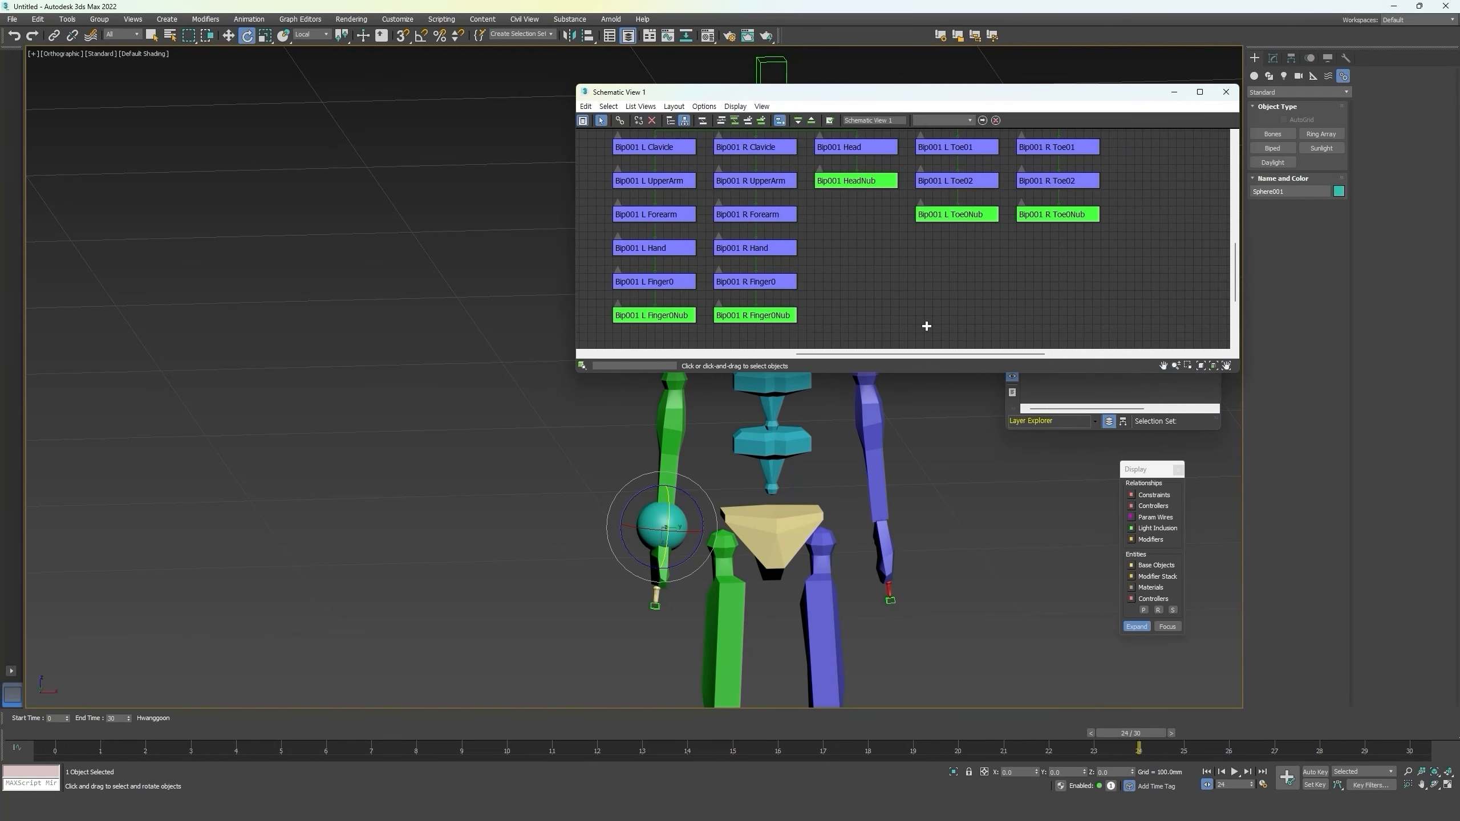
scroll(847, 255, "down", 2)
left_click(1176, 92)
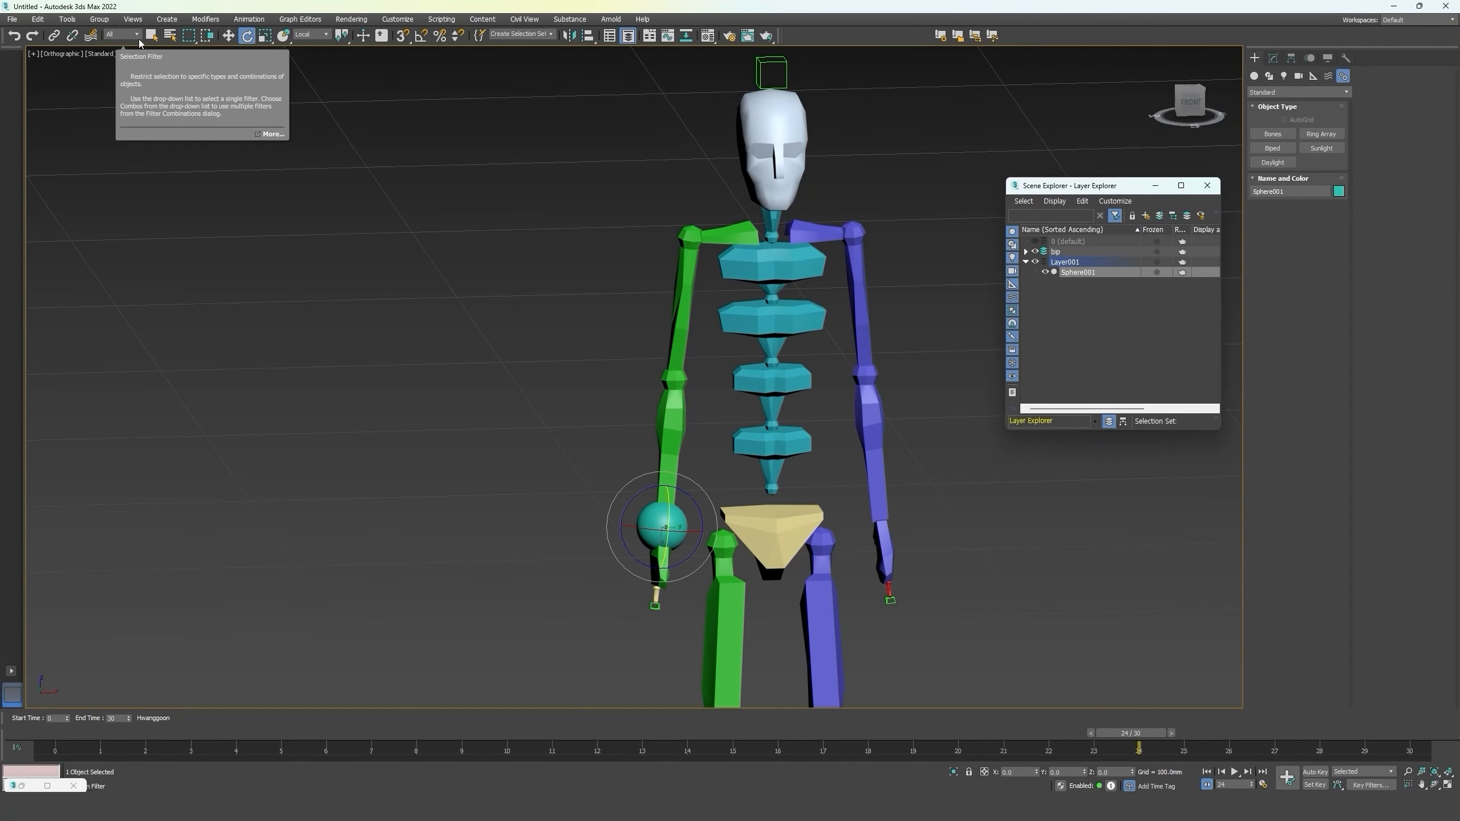
Turn on edged faces in the viewport with the whole biped and sphere selected, and clear the selection.
scroll(414, 287, "down", 3)
left_click_drag(400, 174, 789, 701)
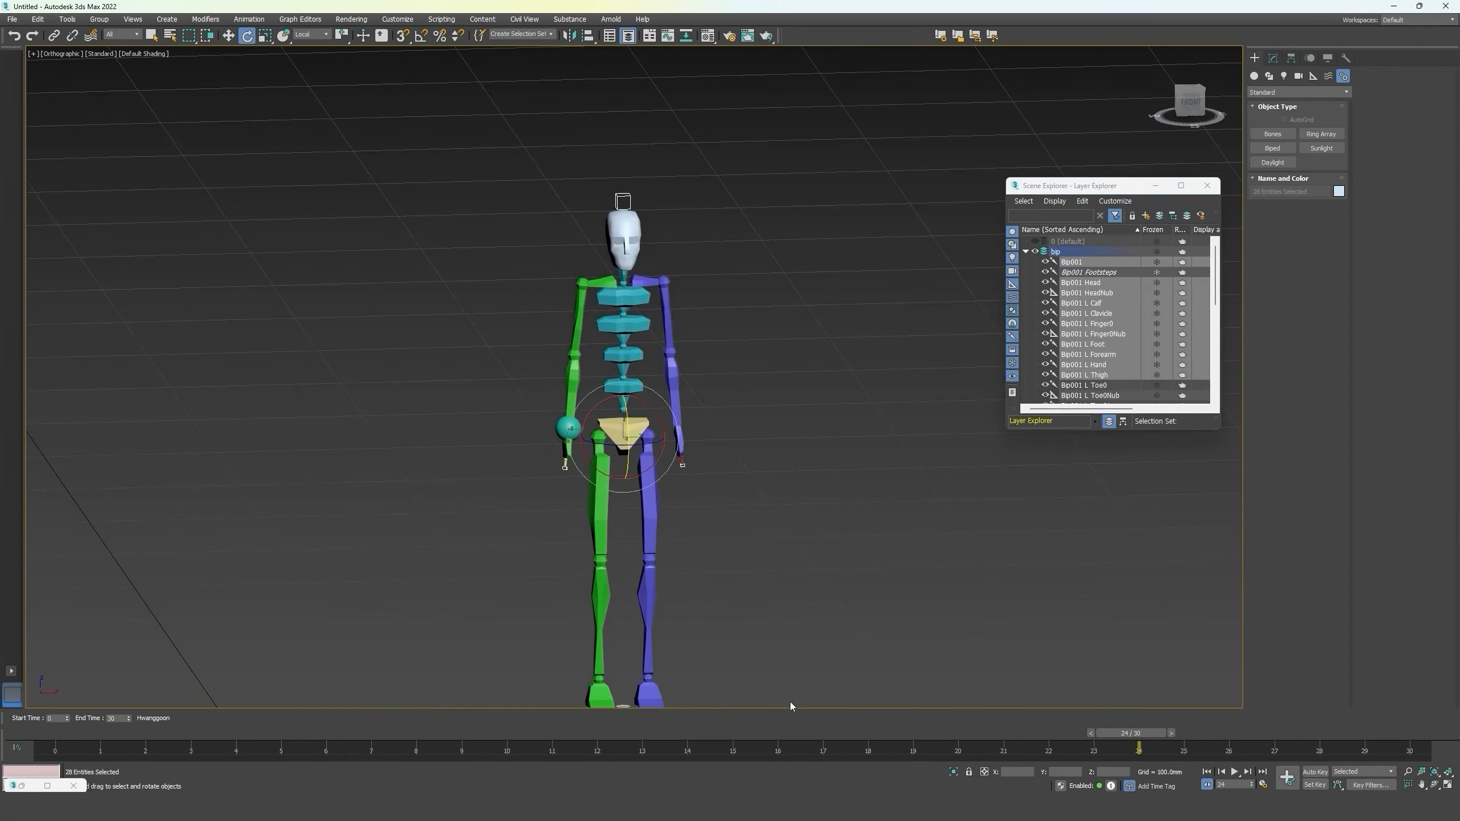
scroll(609, 486, "down", 2)
scroll(597, 459, "up", 4)
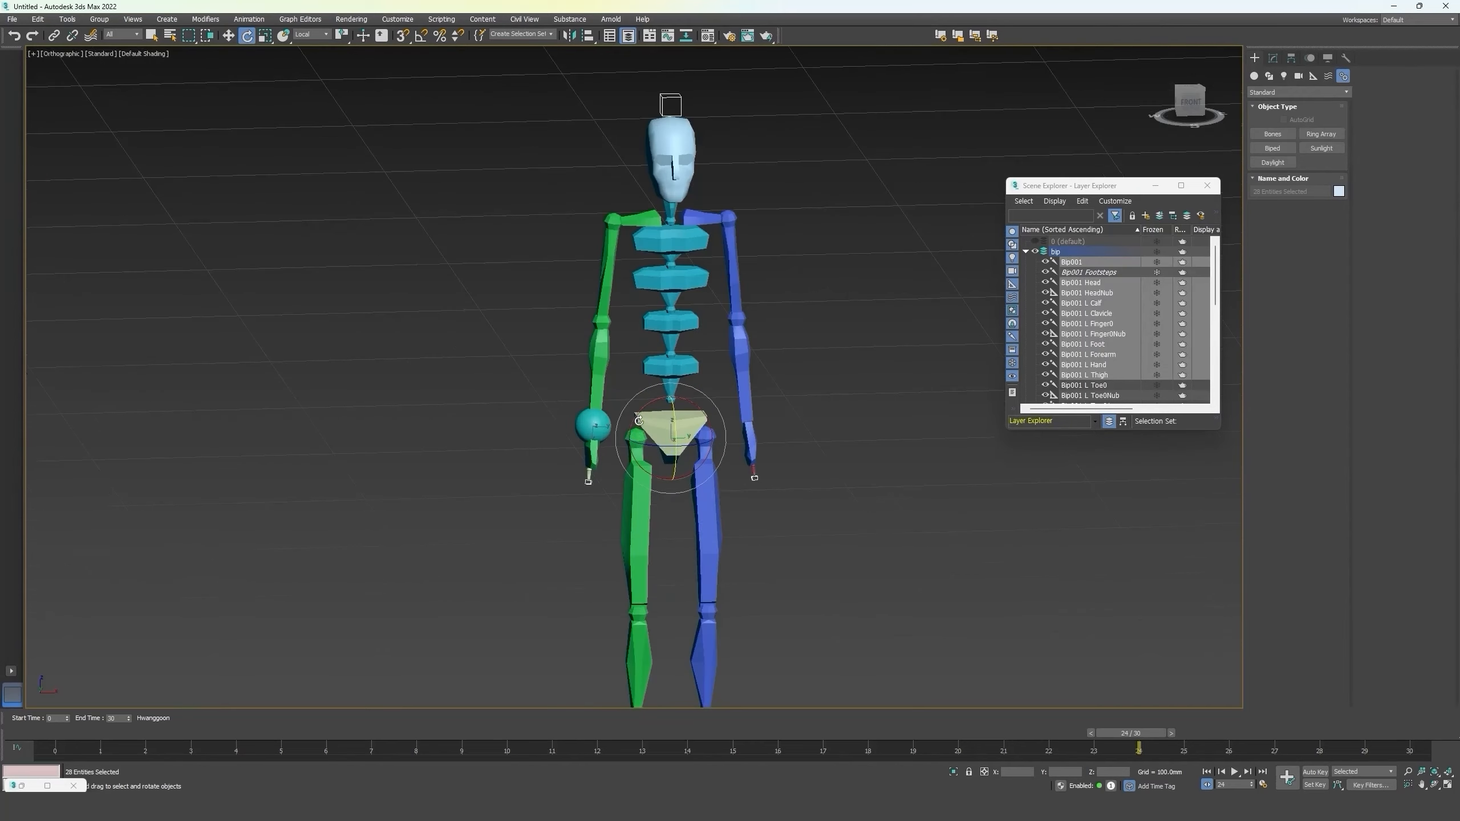
scroll(549, 448, "down", 4)
key("F4")
scroll(590, 371, "up", 2)
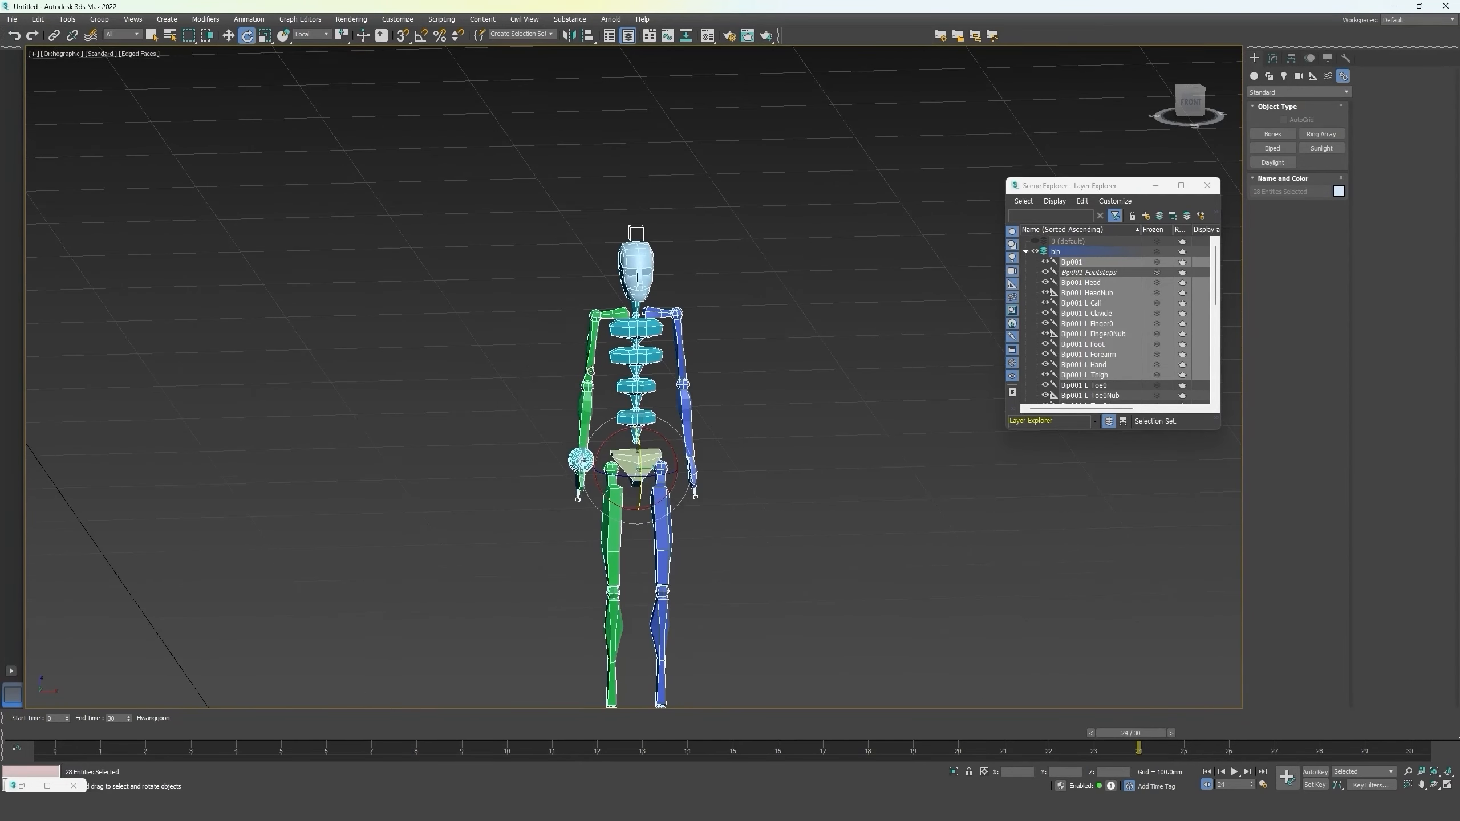
left_click(531, 363)
Try region-selecting the biped with the selection filter limited to Helpers, and reset the filter to All.
left_click(131, 36)
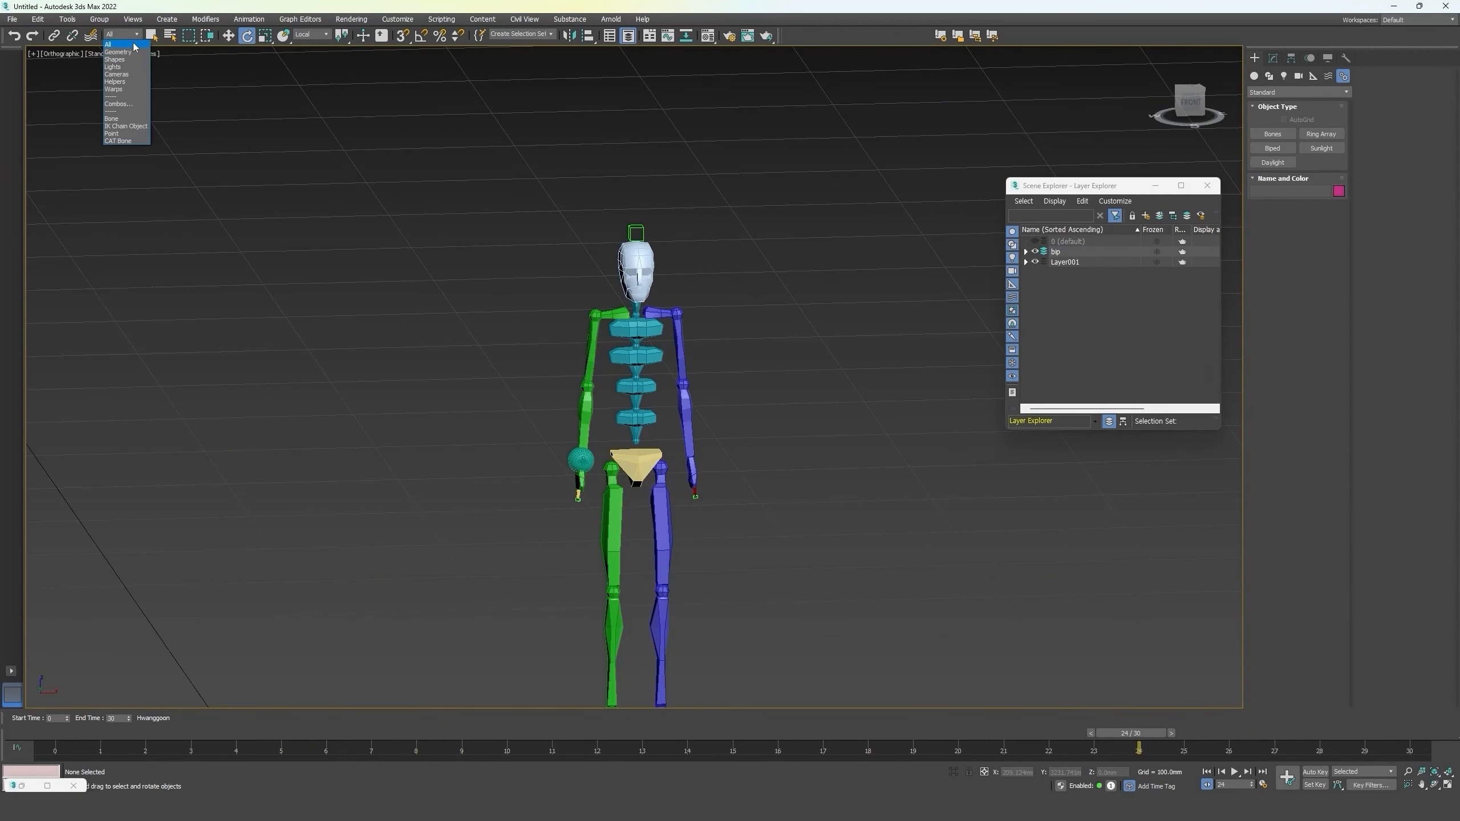
left_click(121, 82)
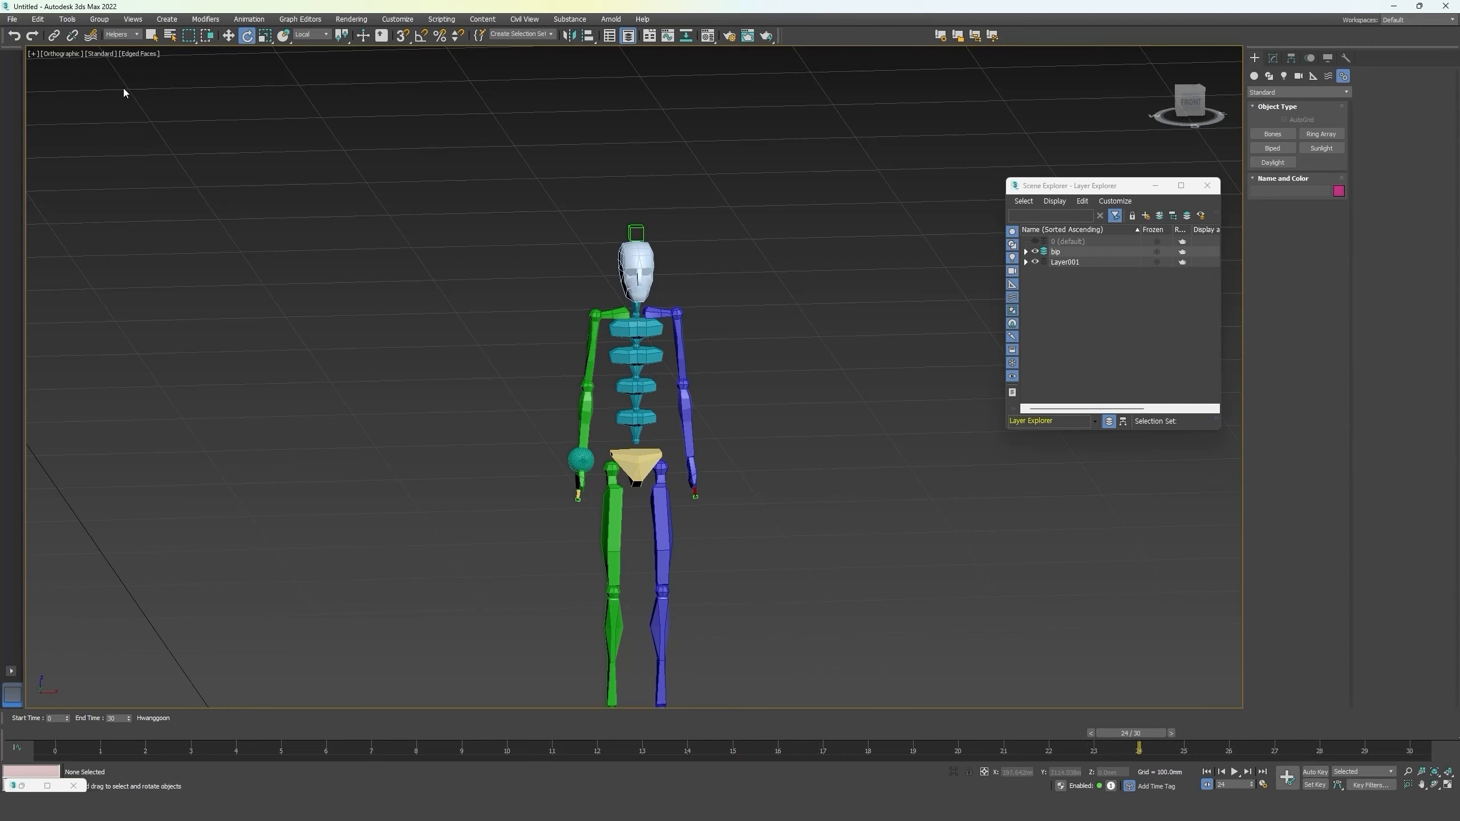
scroll(457, 342, "down", 2)
left_click_drag(402, 196, 789, 631)
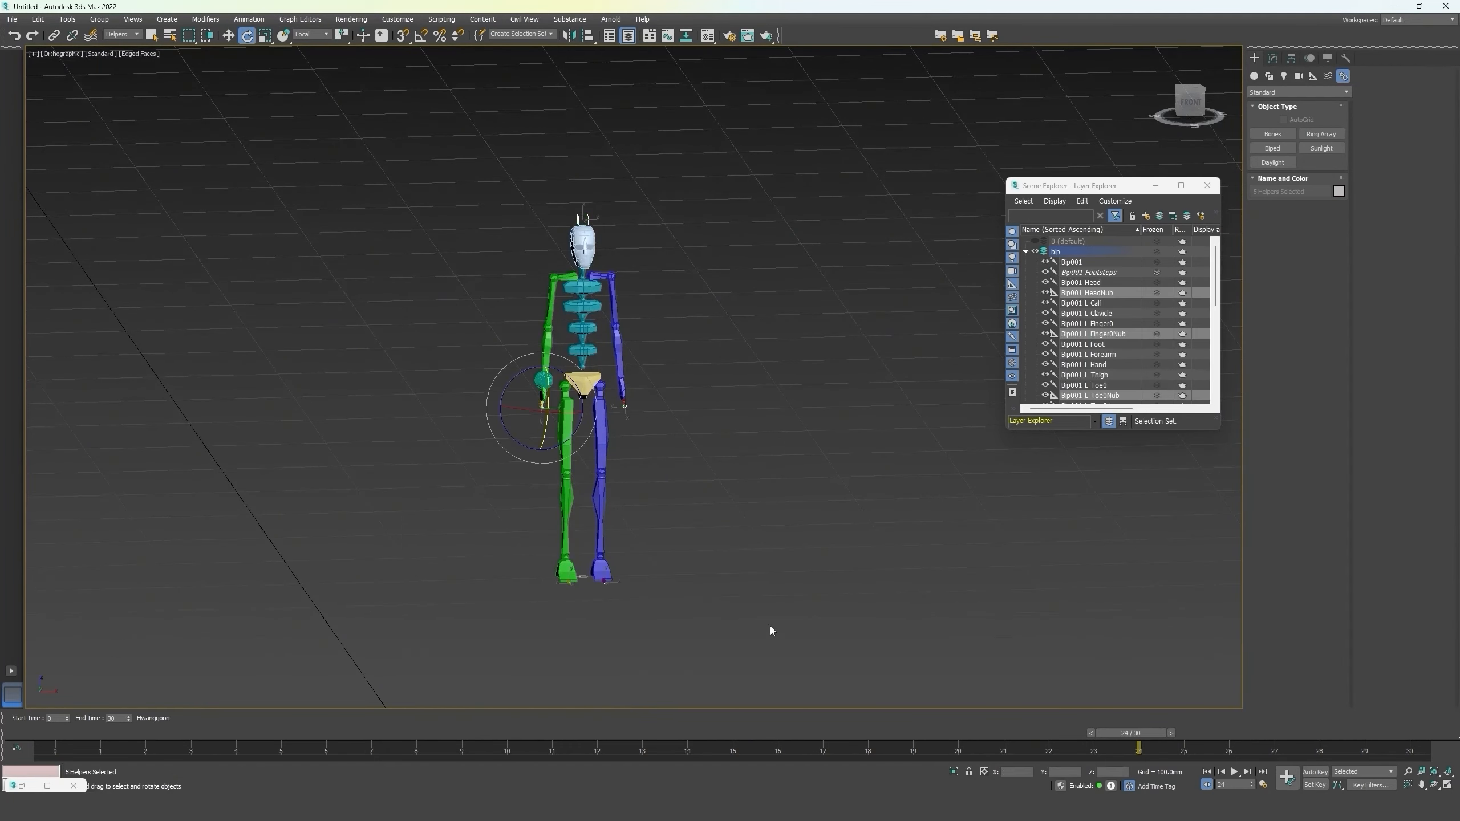
scroll(550, 412, "up", 2)
scroll(550, 413, "up", 3)
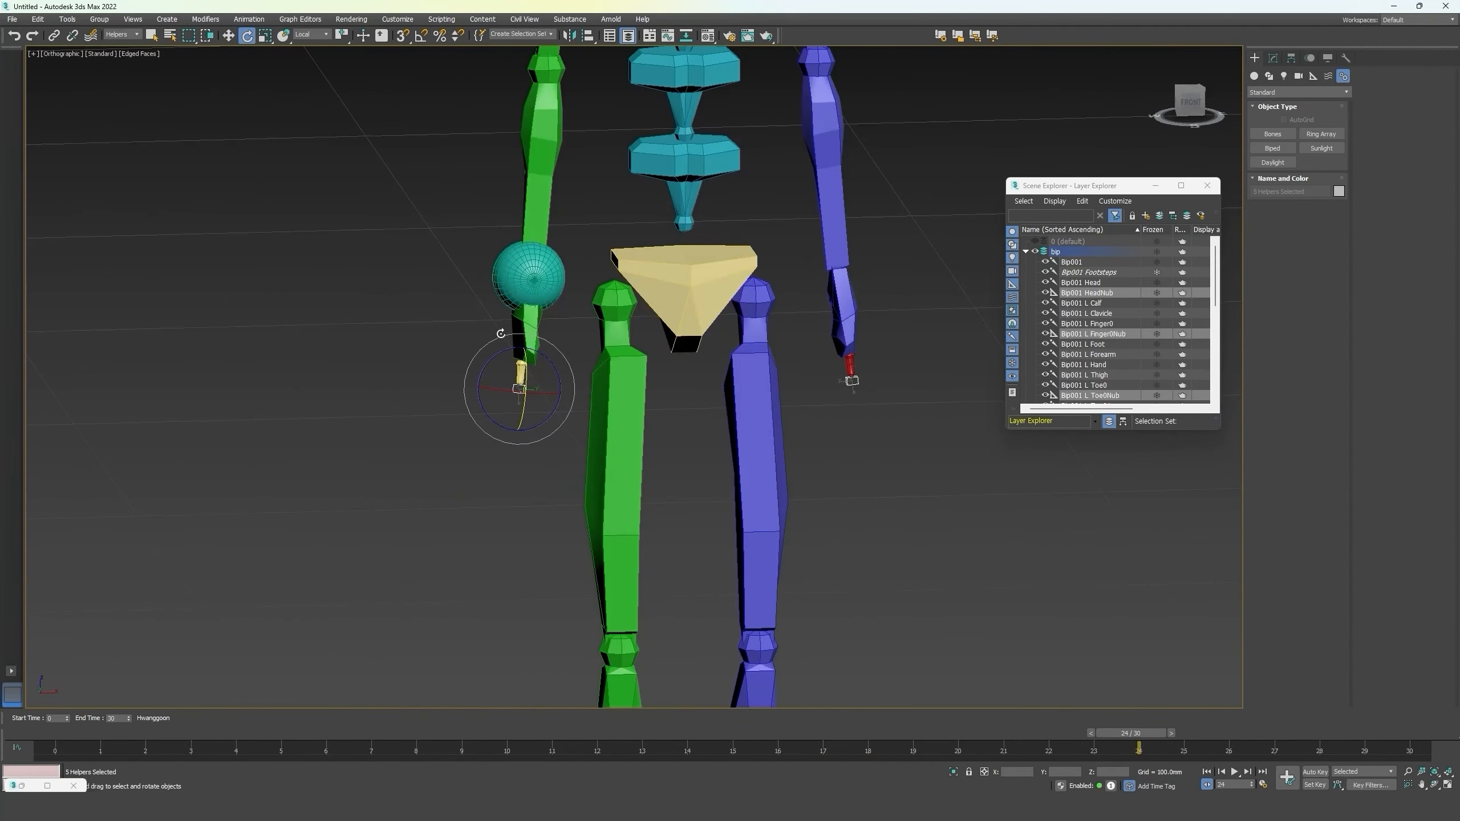
middle_click_drag(535, 367, 504, 400)
scroll(503, 400, "down", 2)
left_click(557, 336)
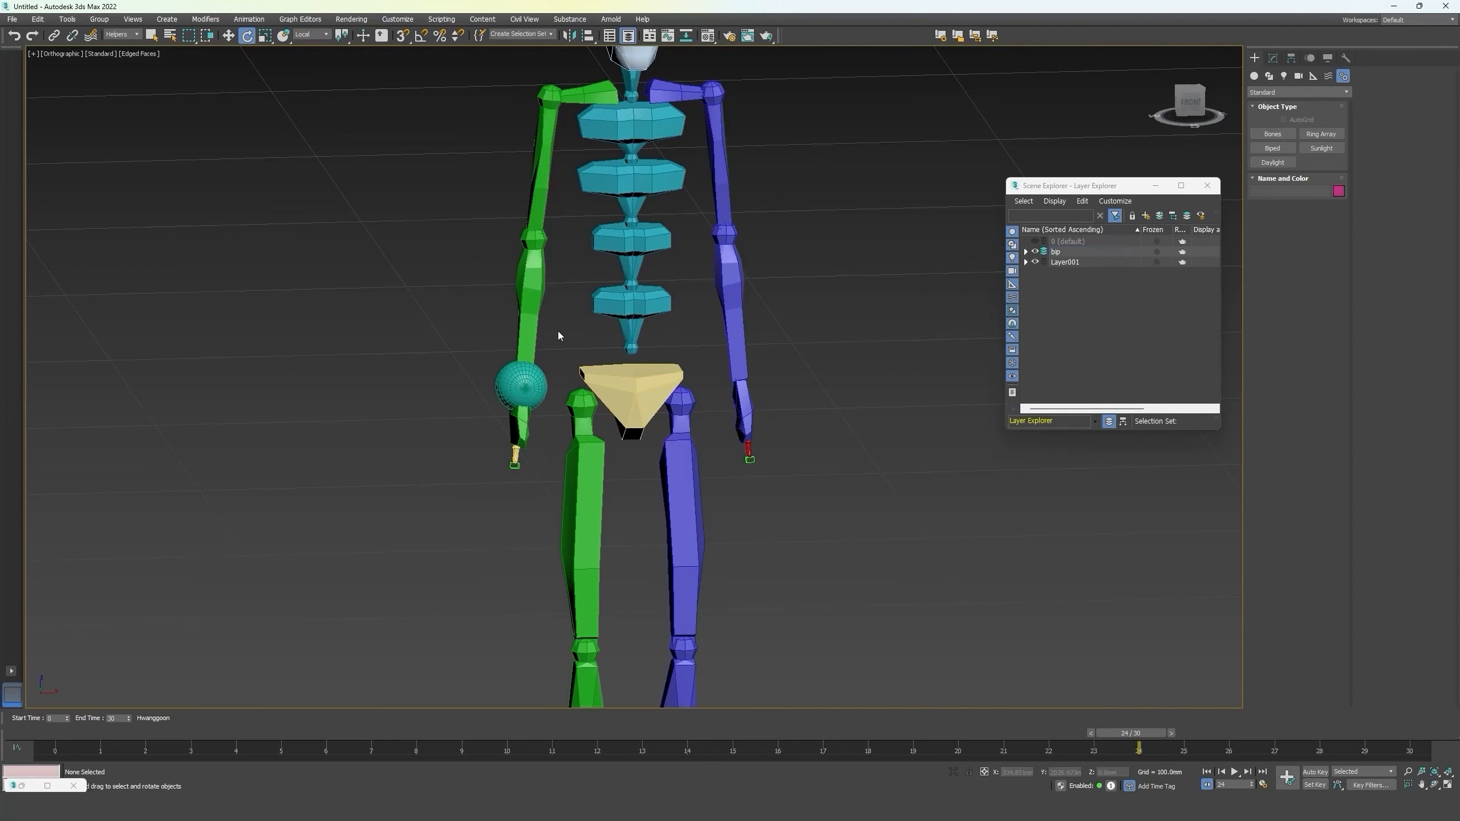
left_click(138, 36)
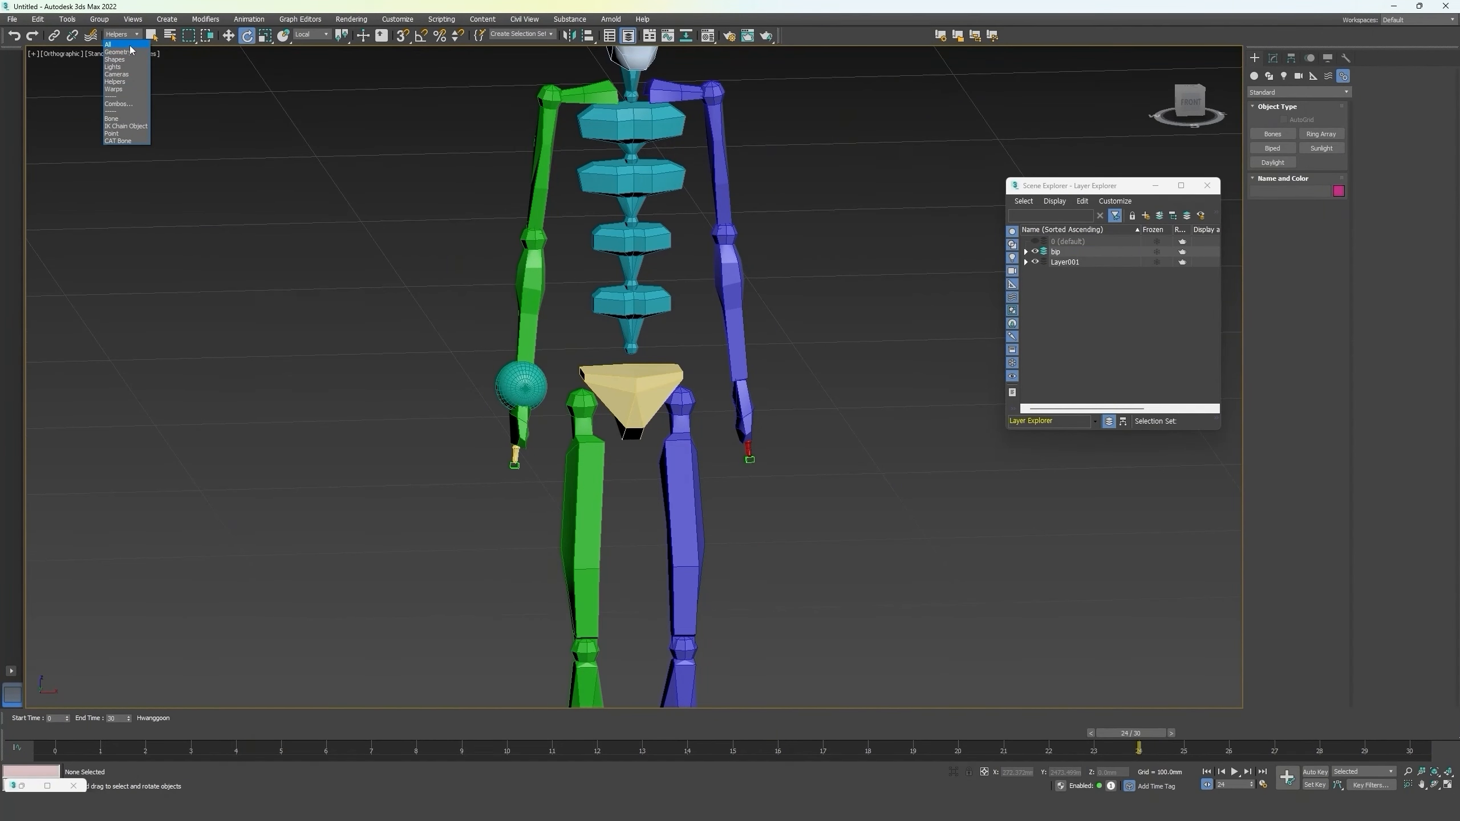
left_click(131, 46)
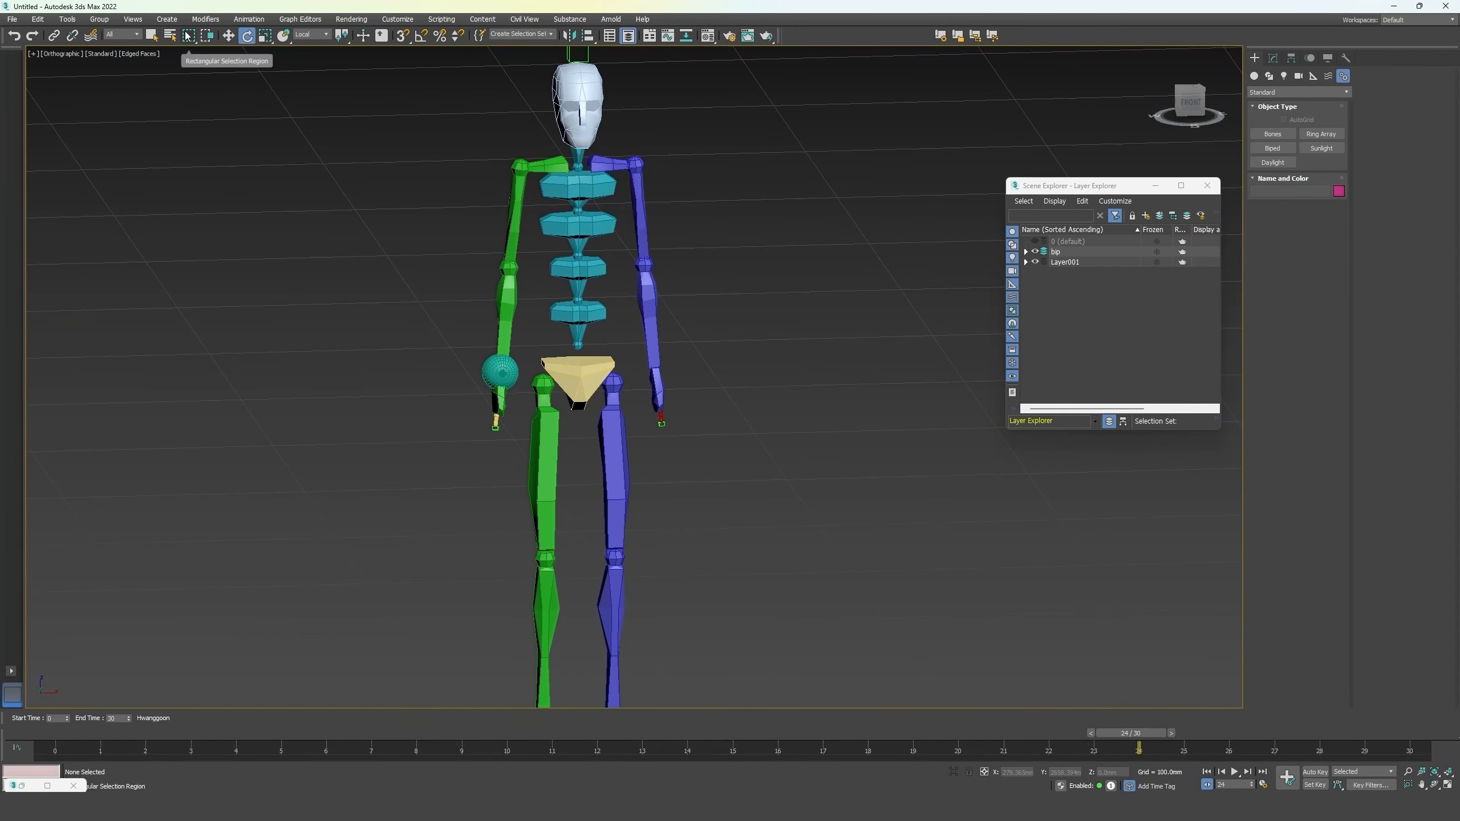
Try a different selection region shape on the biped's right arm and pelvis, and restore the rectangular region.
left_click_drag(188, 36, 197, 109)
mouse_move(467, 154)
left_mouse_down()
mouse_move(420, 176)
mouse_move(408, 390)
mouse_move(507, 331)
mouse_move(581, 237)
mouse_move(470, 188)
mouse_move(445, 113)
mouse_move(353, 290)
mouse_move(437, 345)
mouse_move(482, 300)
left_mouse_up()
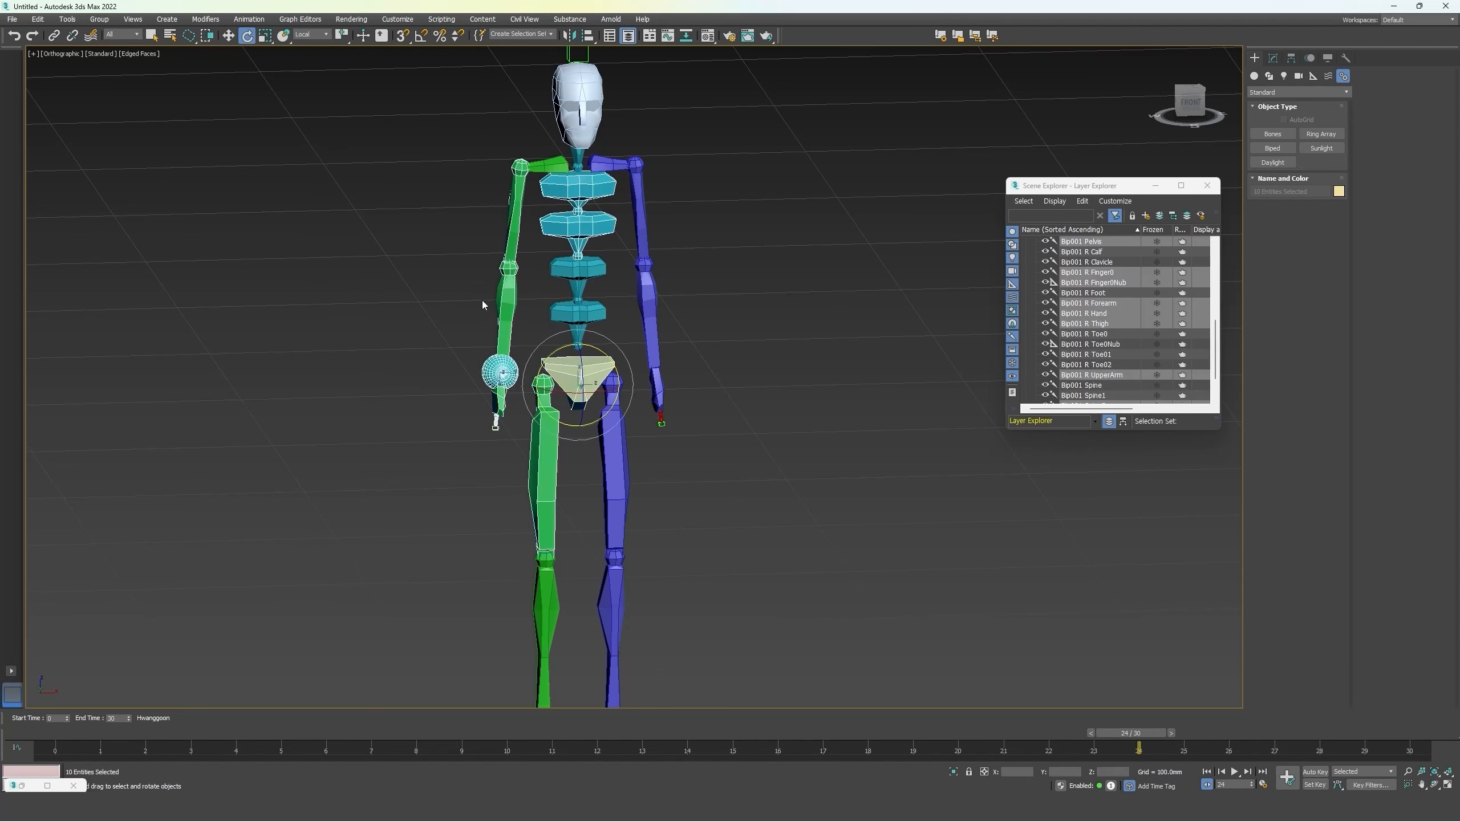
mouse_move(351, 489)
left_mouse_down()
mouse_move(692, 525)
mouse_move(678, 518)
left_mouse_up()
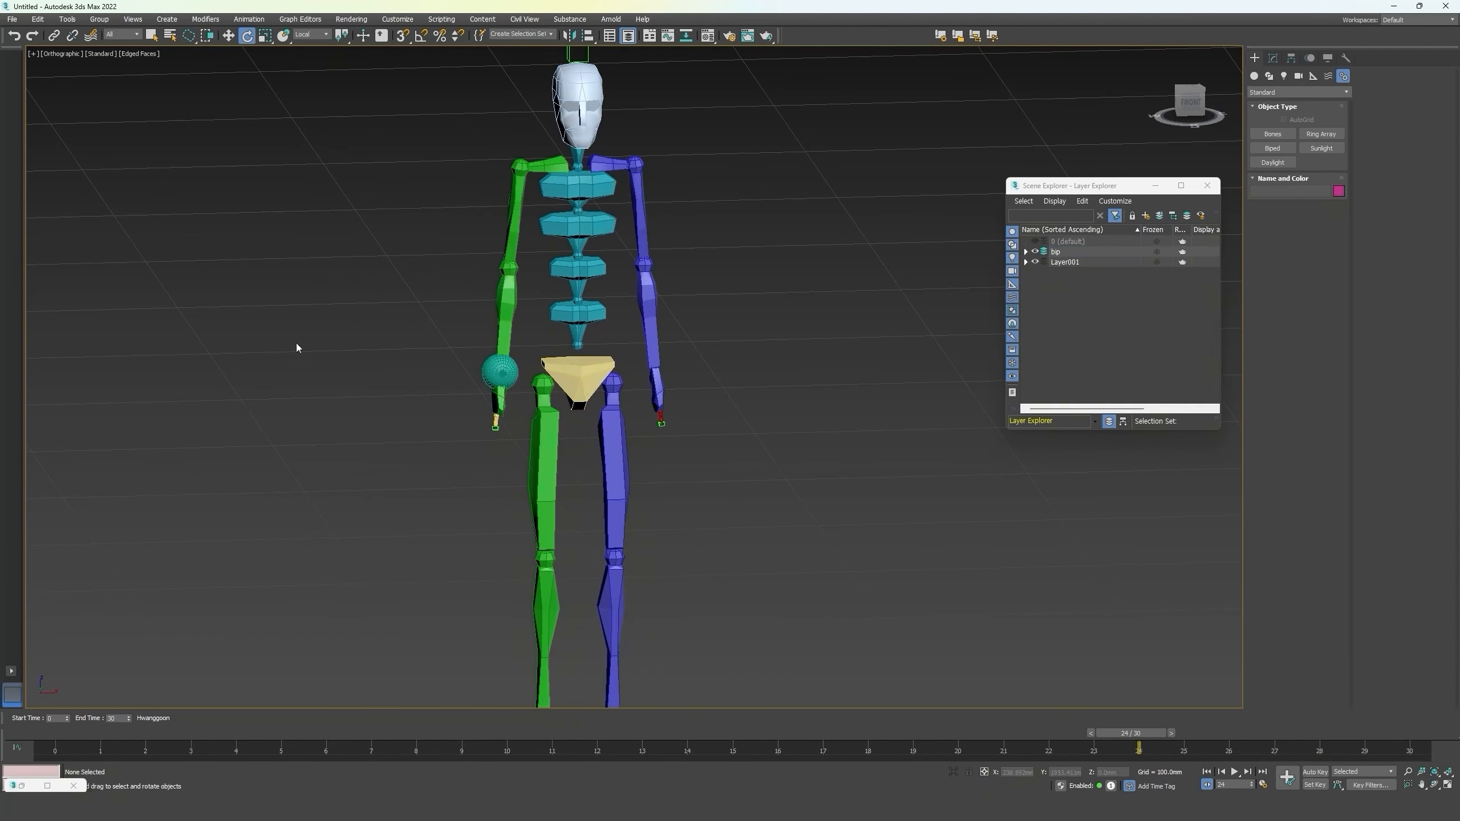
left_click_drag(188, 36, 189, 55)
mouse_move(192, 43)
left_mouse_down()
mouse_move(201, 64)
mouse_move(255, 63)
left_mouse_up()
mouse_move(290, 38)
left_mouse_down()
mouse_move(295, 57)
mouse_move(267, 53)
left_mouse_up()
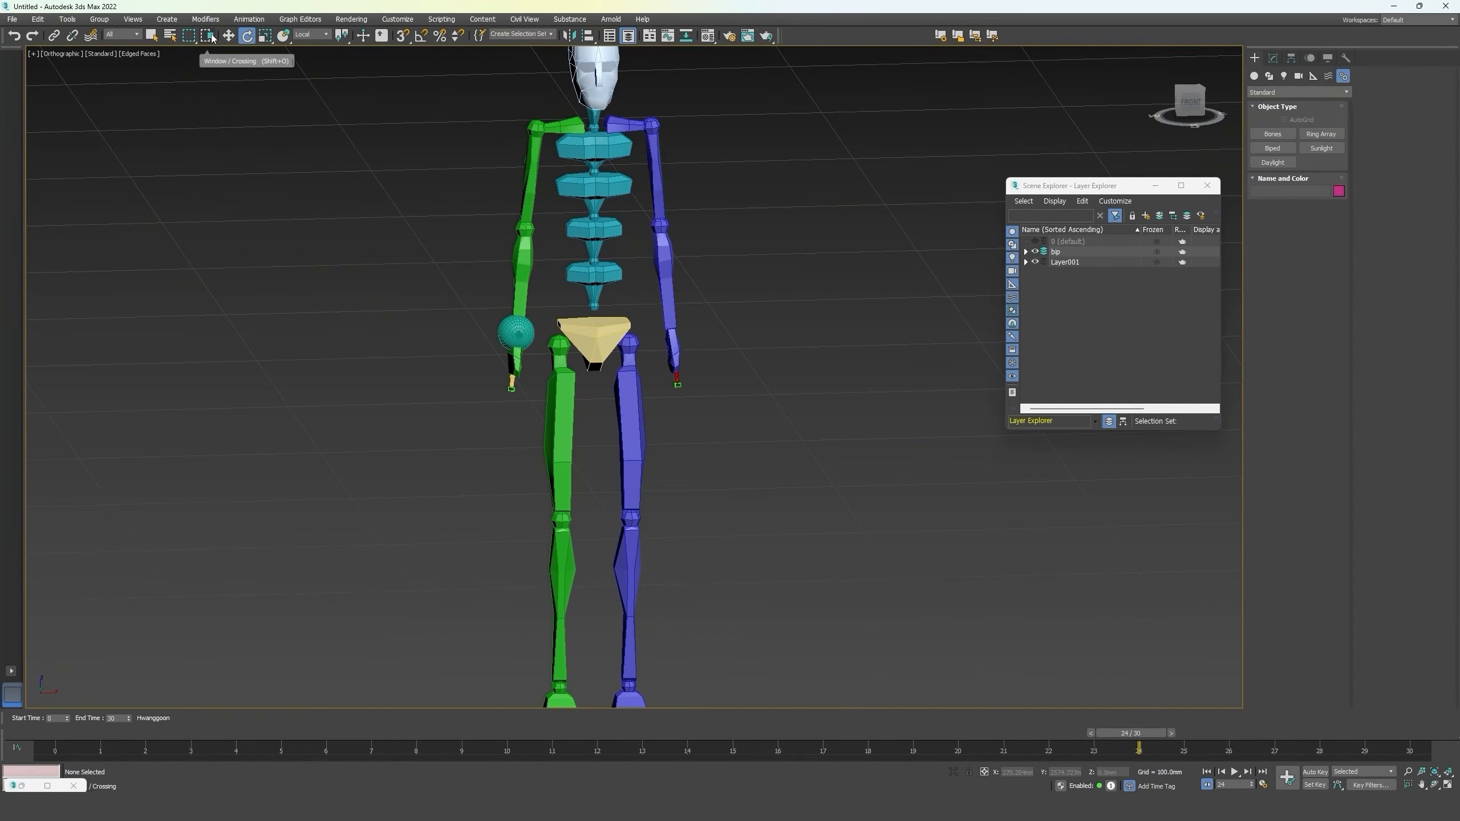
Switch region selection to window mode and try selecting the biped's legs with a region that only partly encloses them.
left_click(209, 39)
middle_click_drag(456, 242, 452, 267)
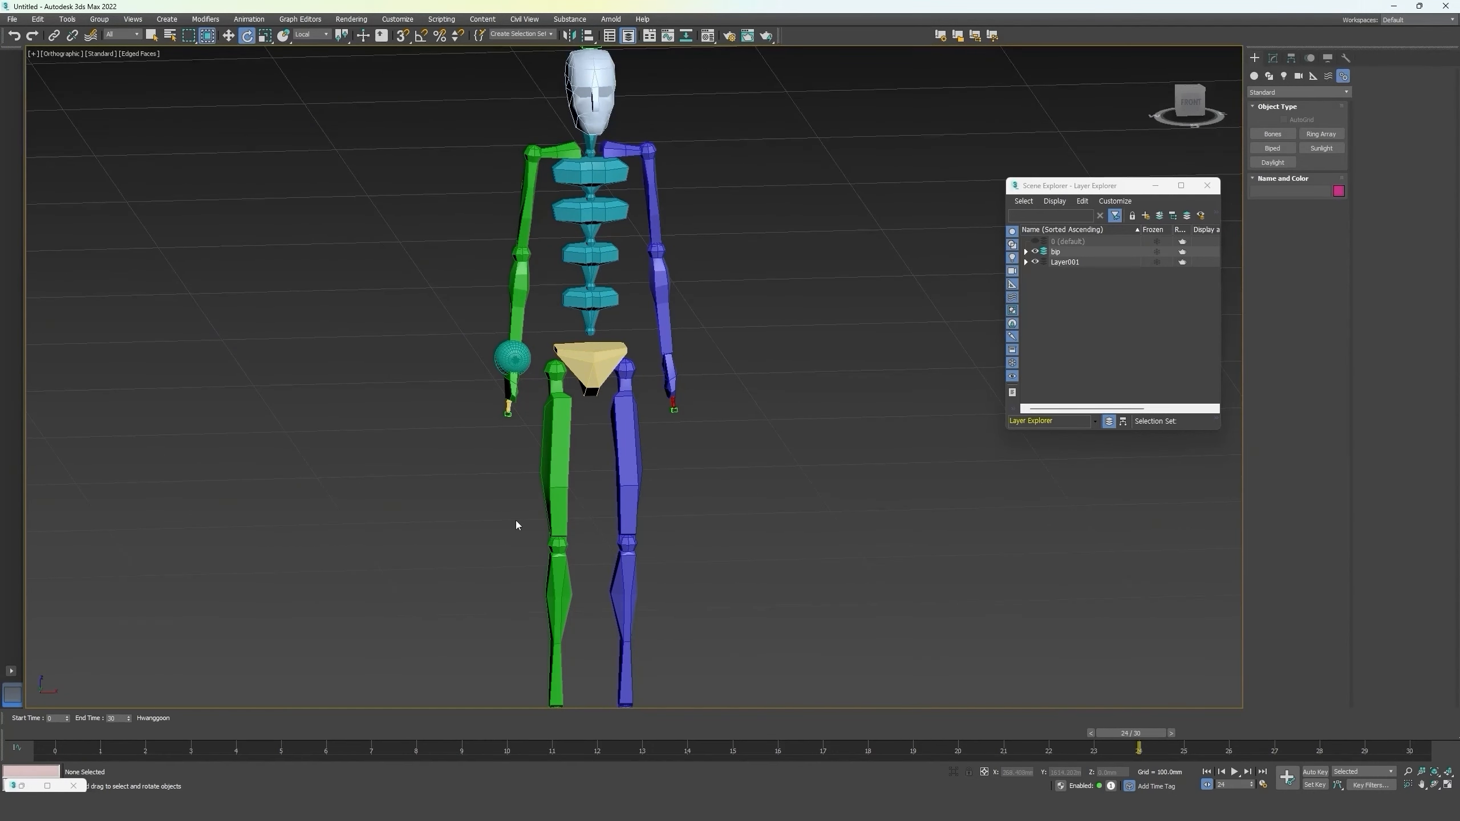
middle_click_drag(517, 523, 471, 448)
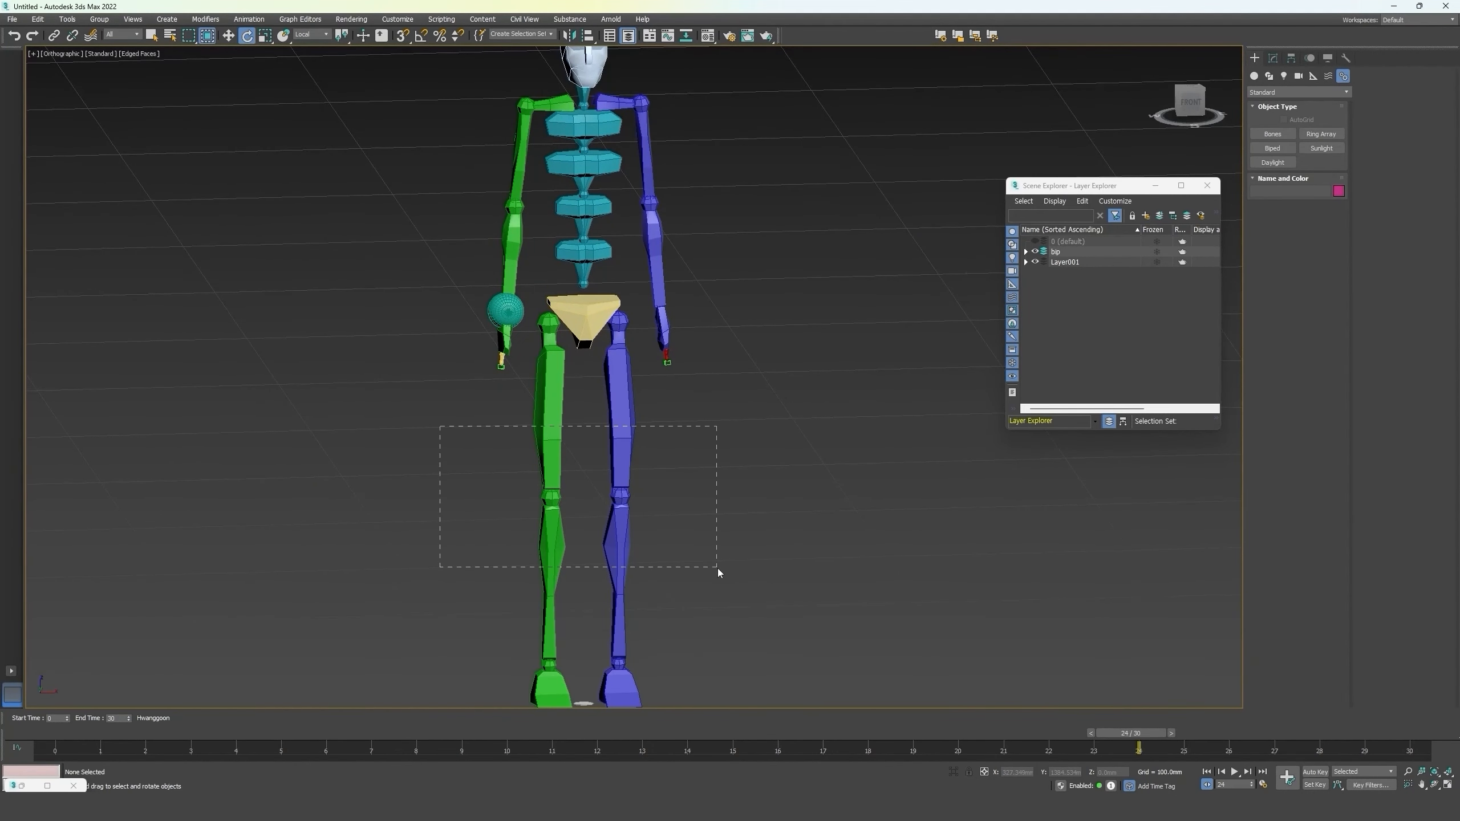
left_click_drag(717, 567, 717, 568)
left_click_drag(432, 421, 738, 575)
scroll(711, 554, "down", 3)
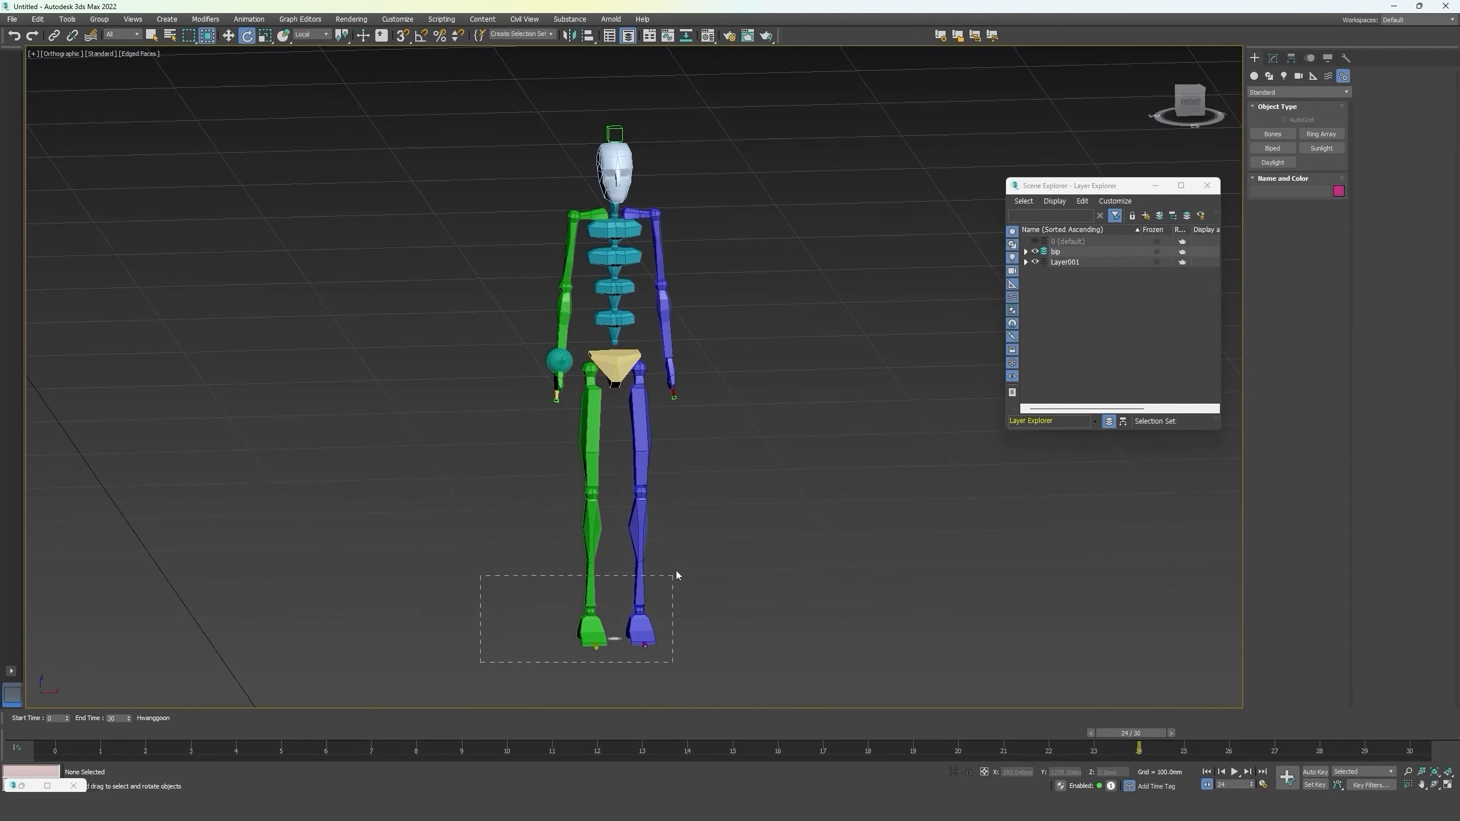
Window-select the biped's legs and hands with an enclosing region, and return region selection to crossing mode.
left_click_drag(725, 397, 739, 353)
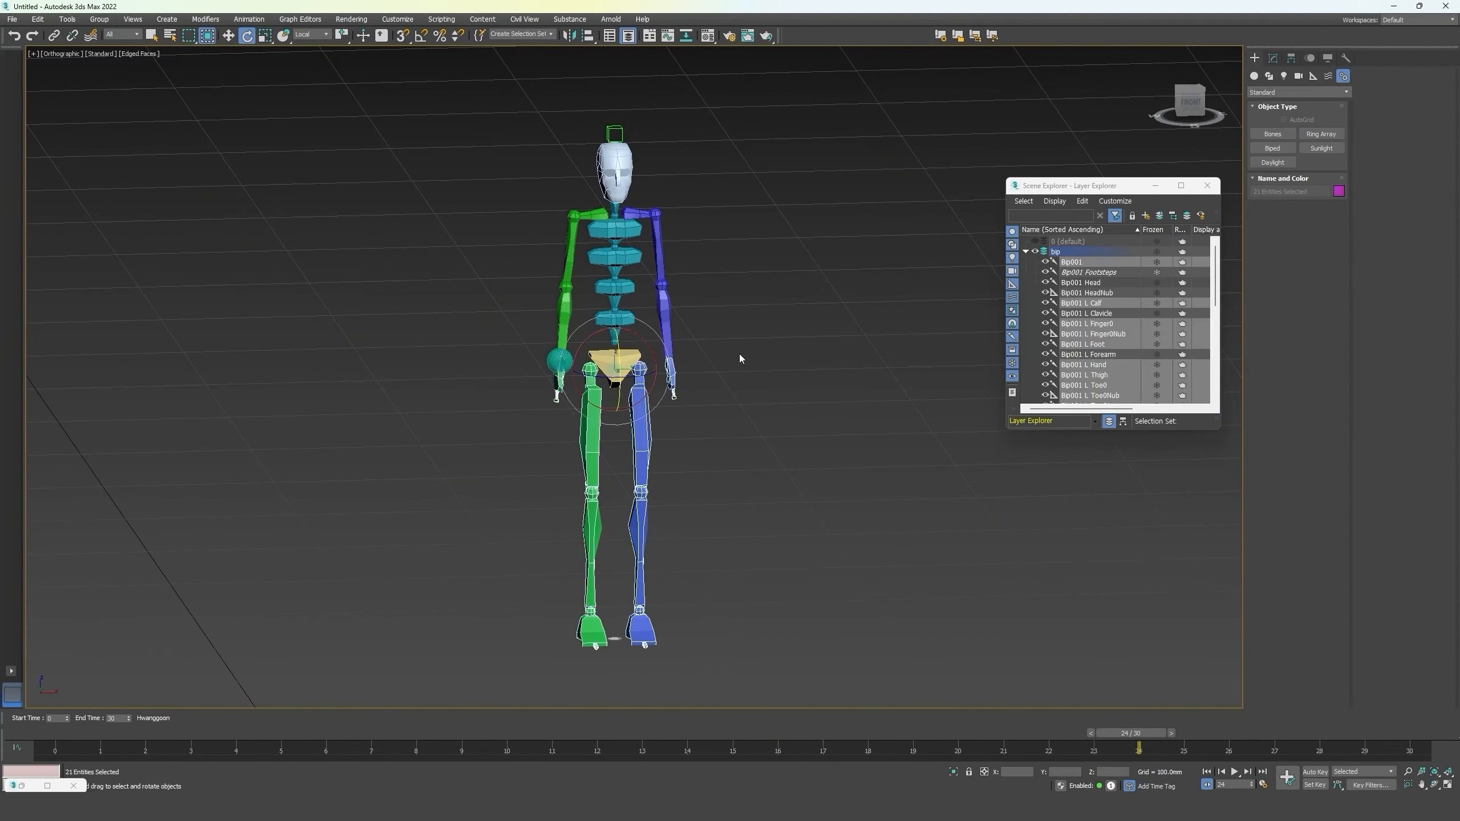
scroll(606, 577, "up", 3)
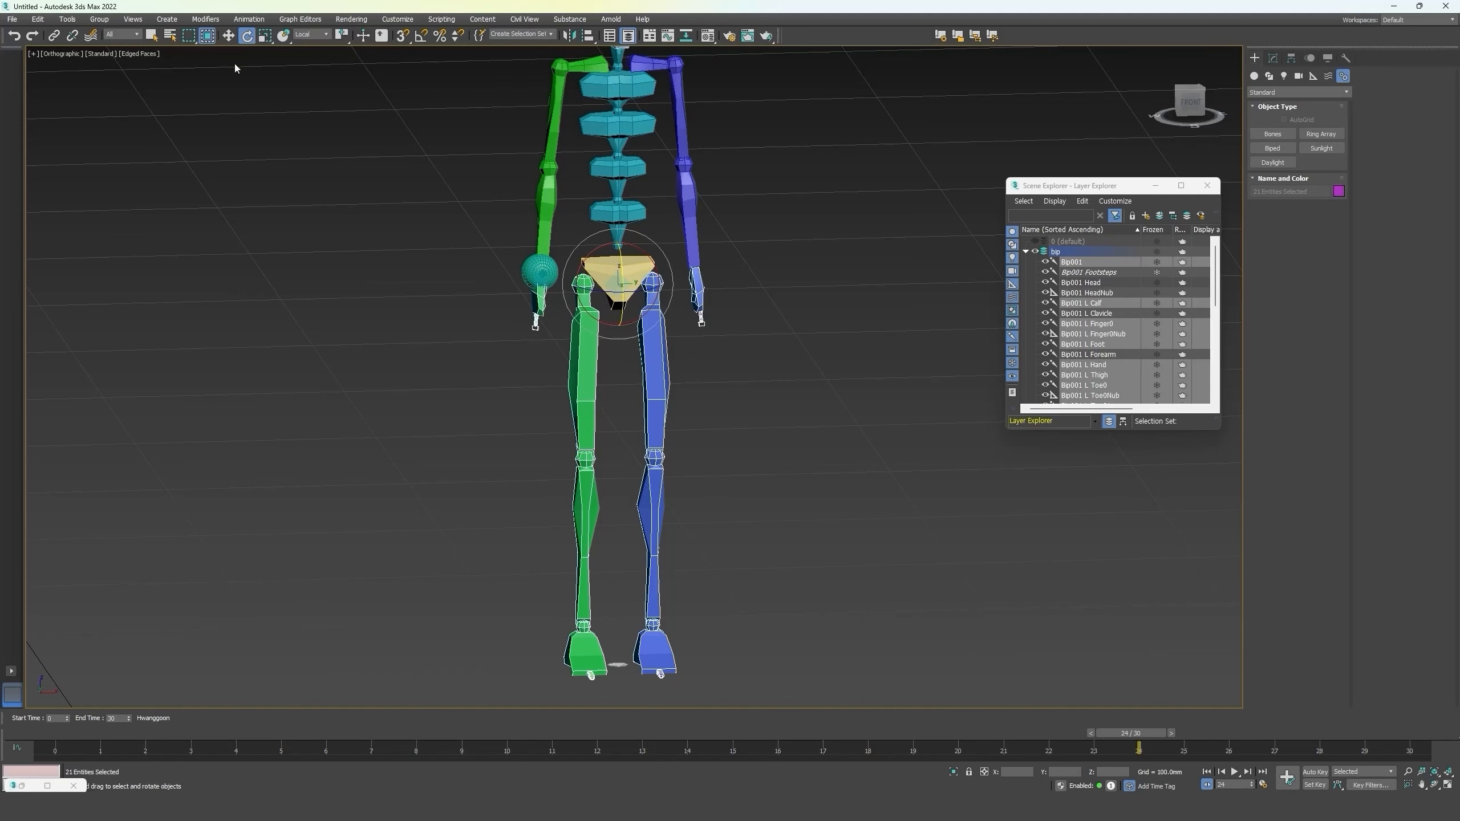
left_click(207, 37)
middle_click_drag(498, 268, 502, 282)
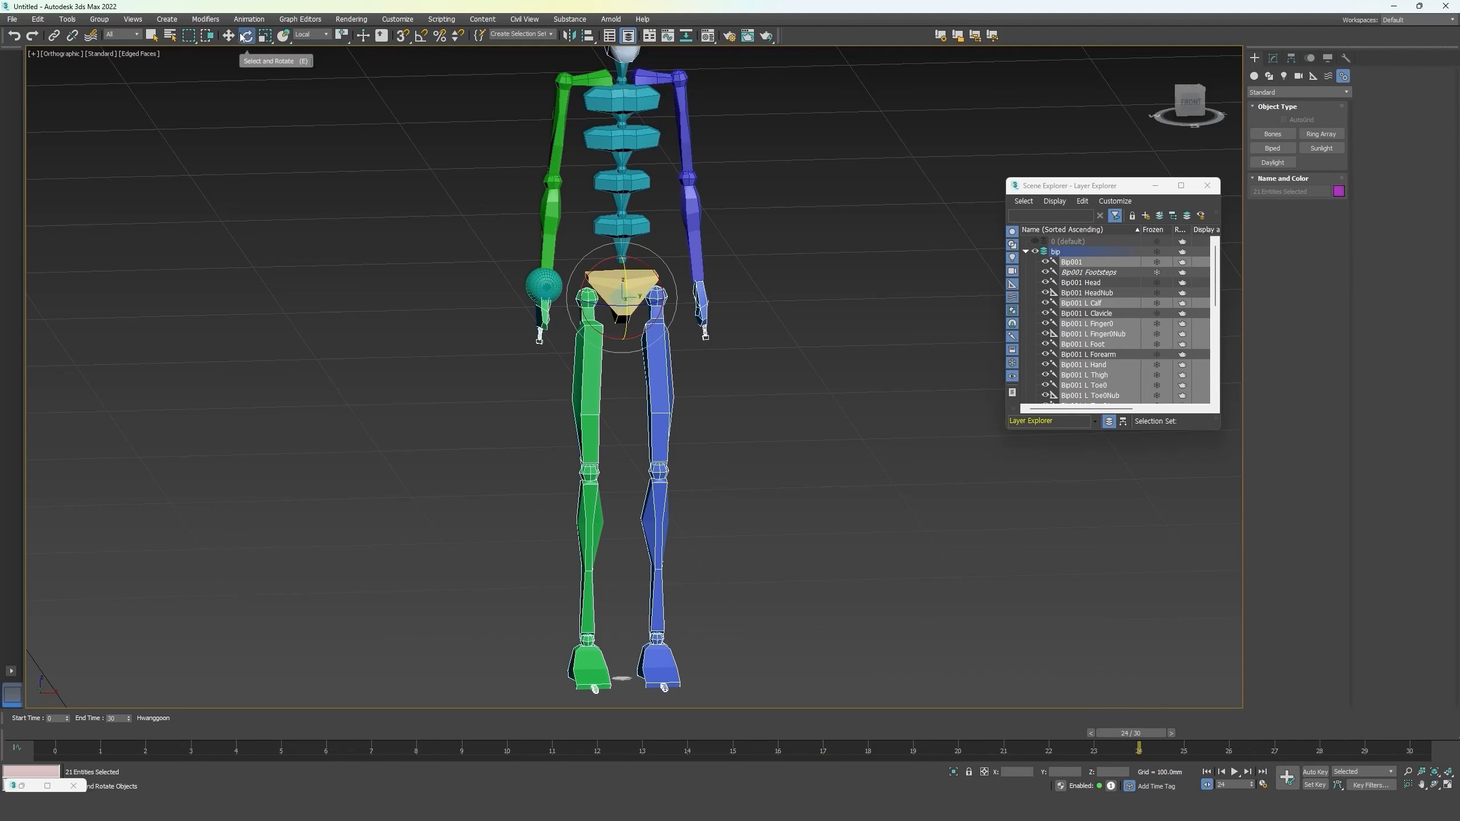
Try the Screen and View reference coordinate systems for rotating the biped's right upper arm, and restore Local.
key("r")
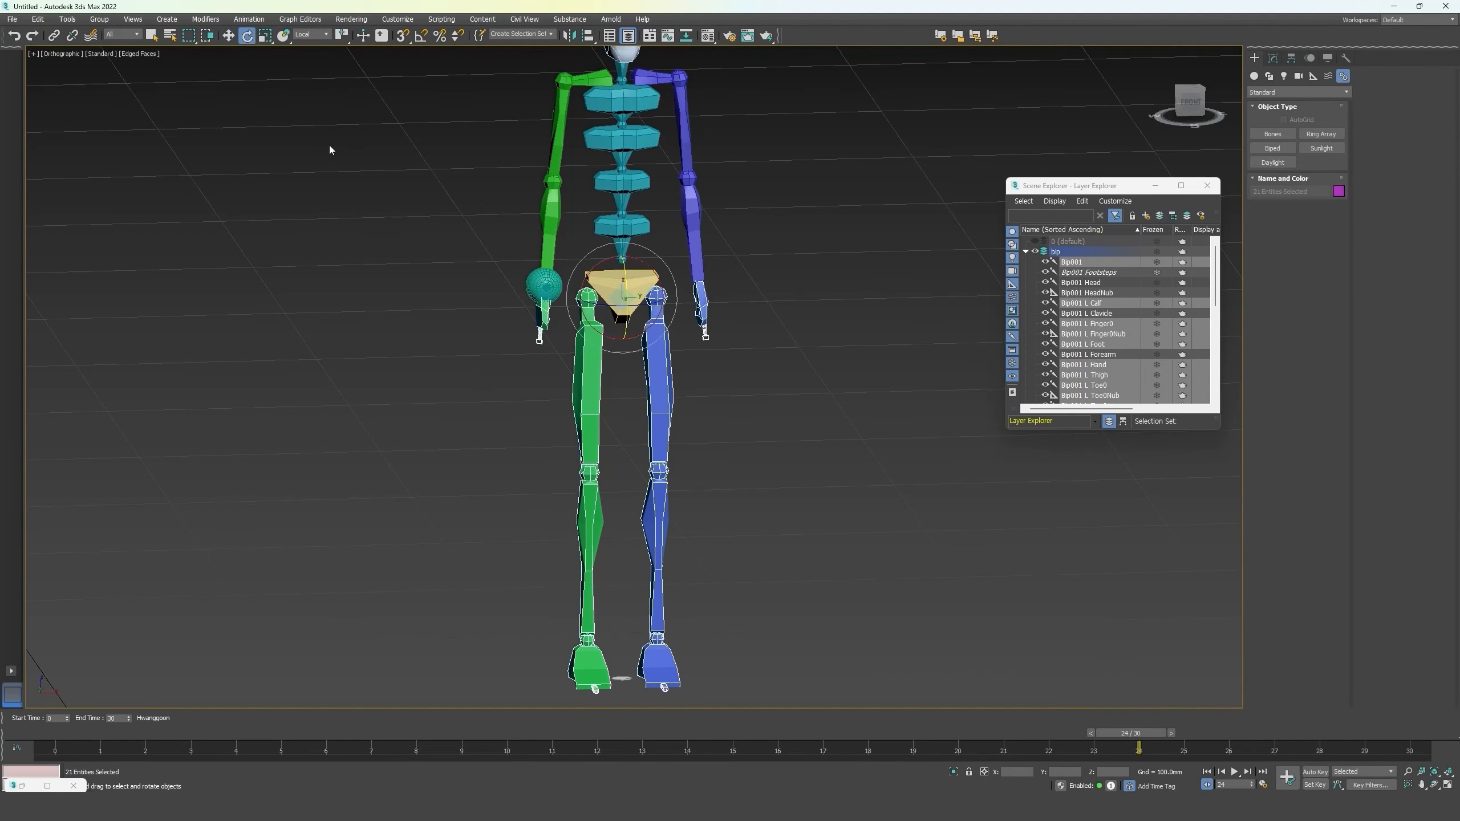
key("e")
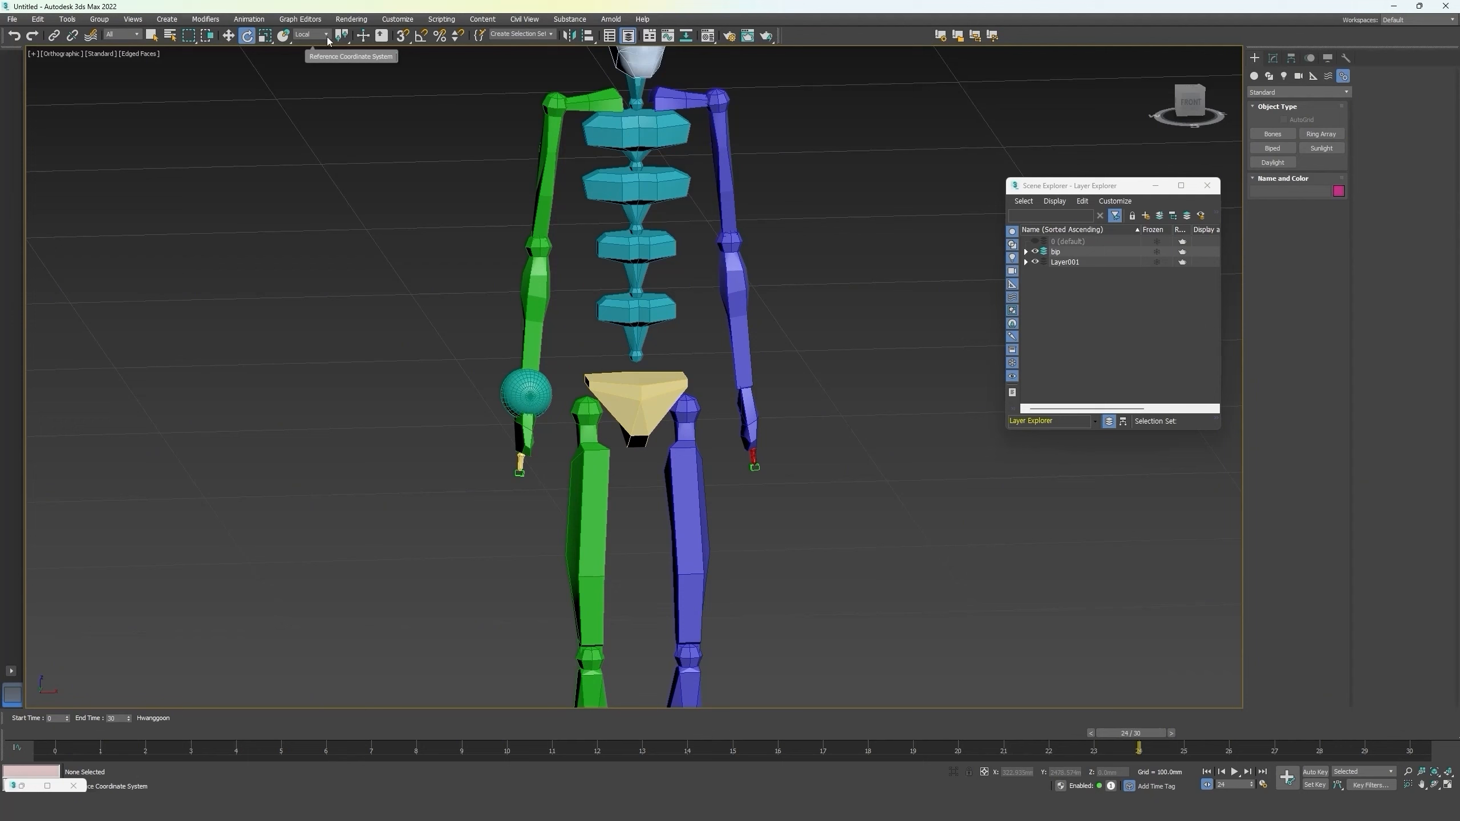
left_click(326, 36)
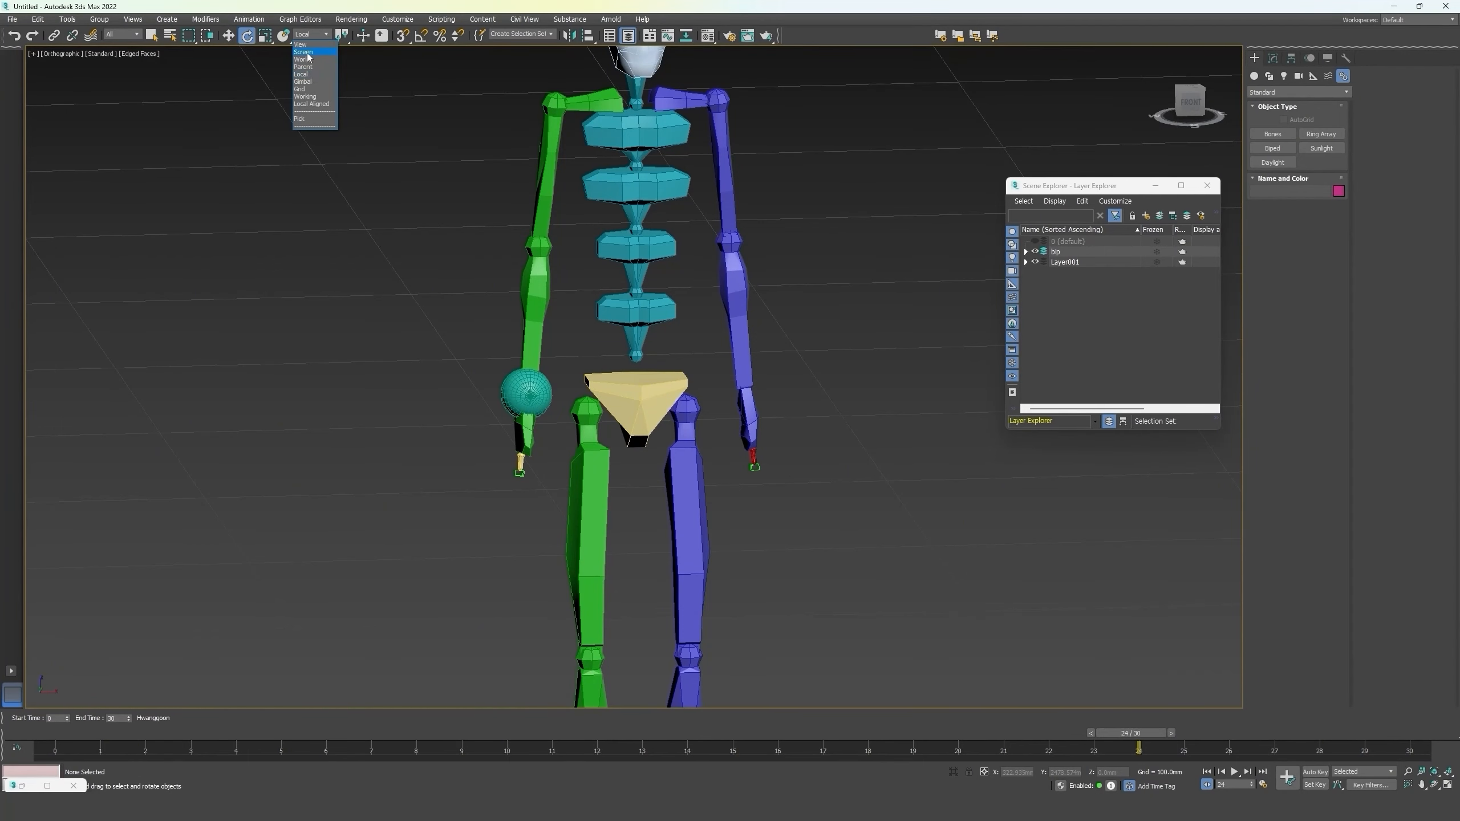
left_click(308, 52)
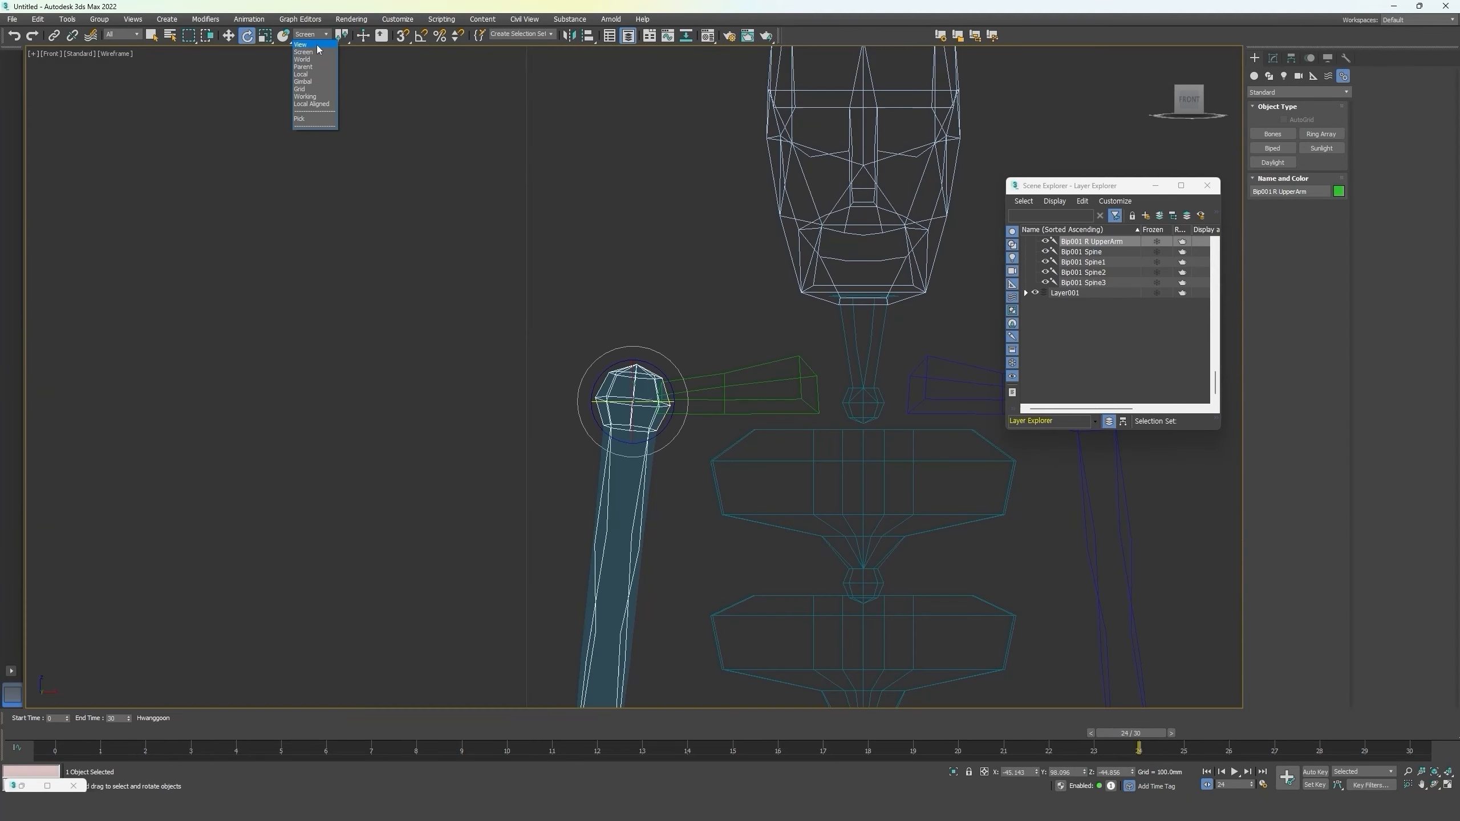
key("Escape")
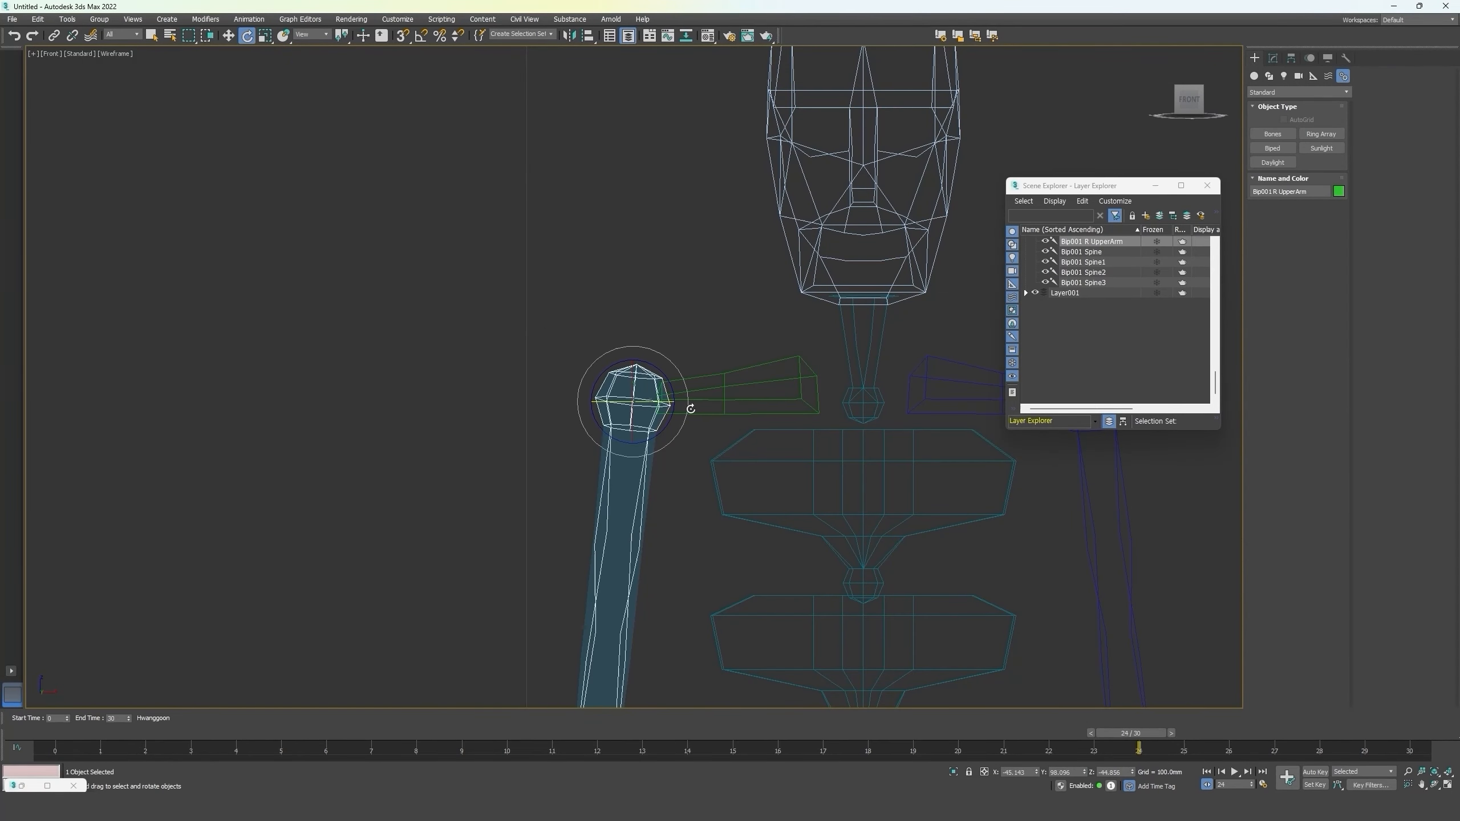
left_click(322, 35)
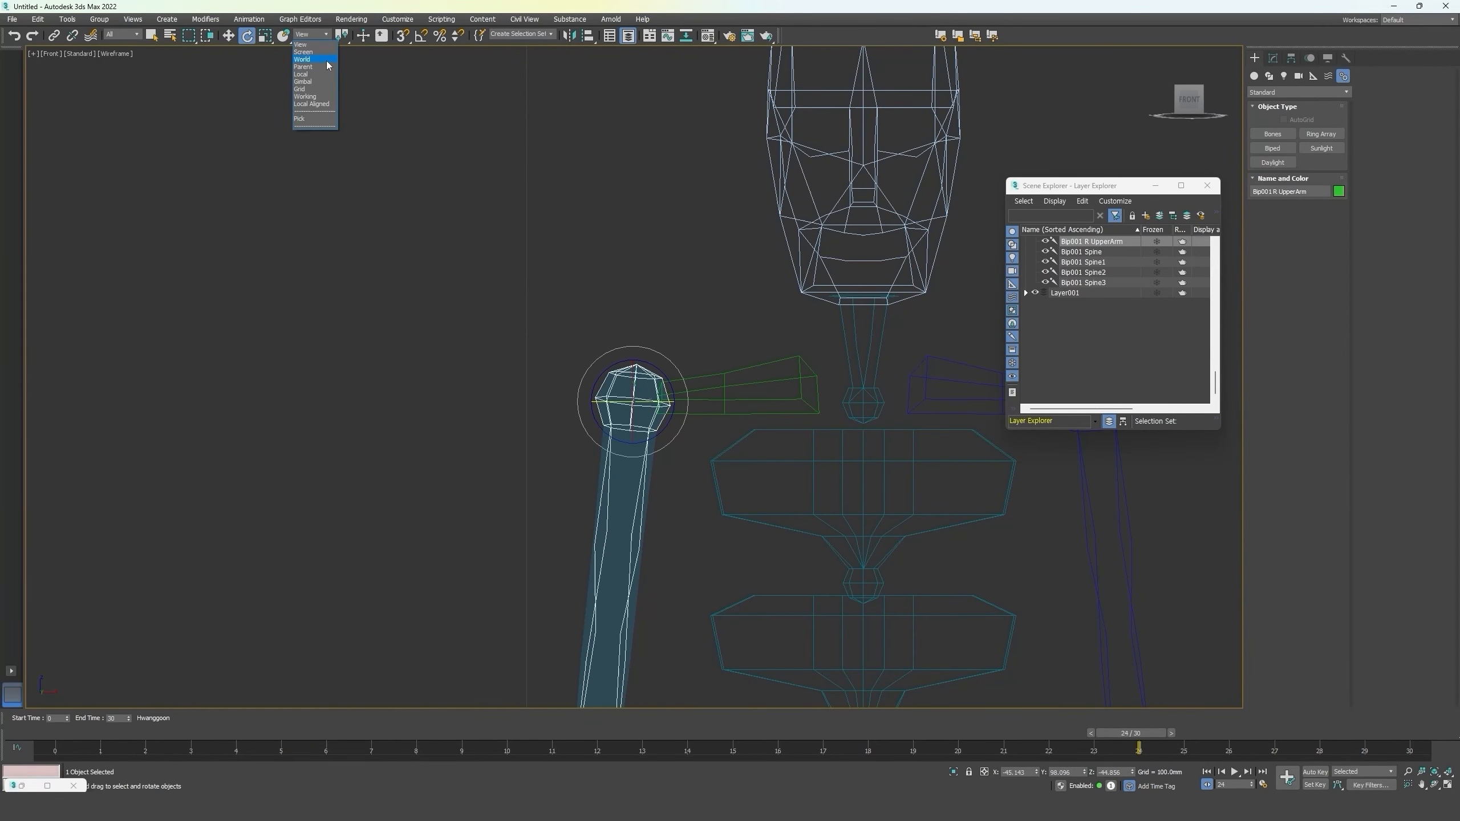
left_click(314, 74)
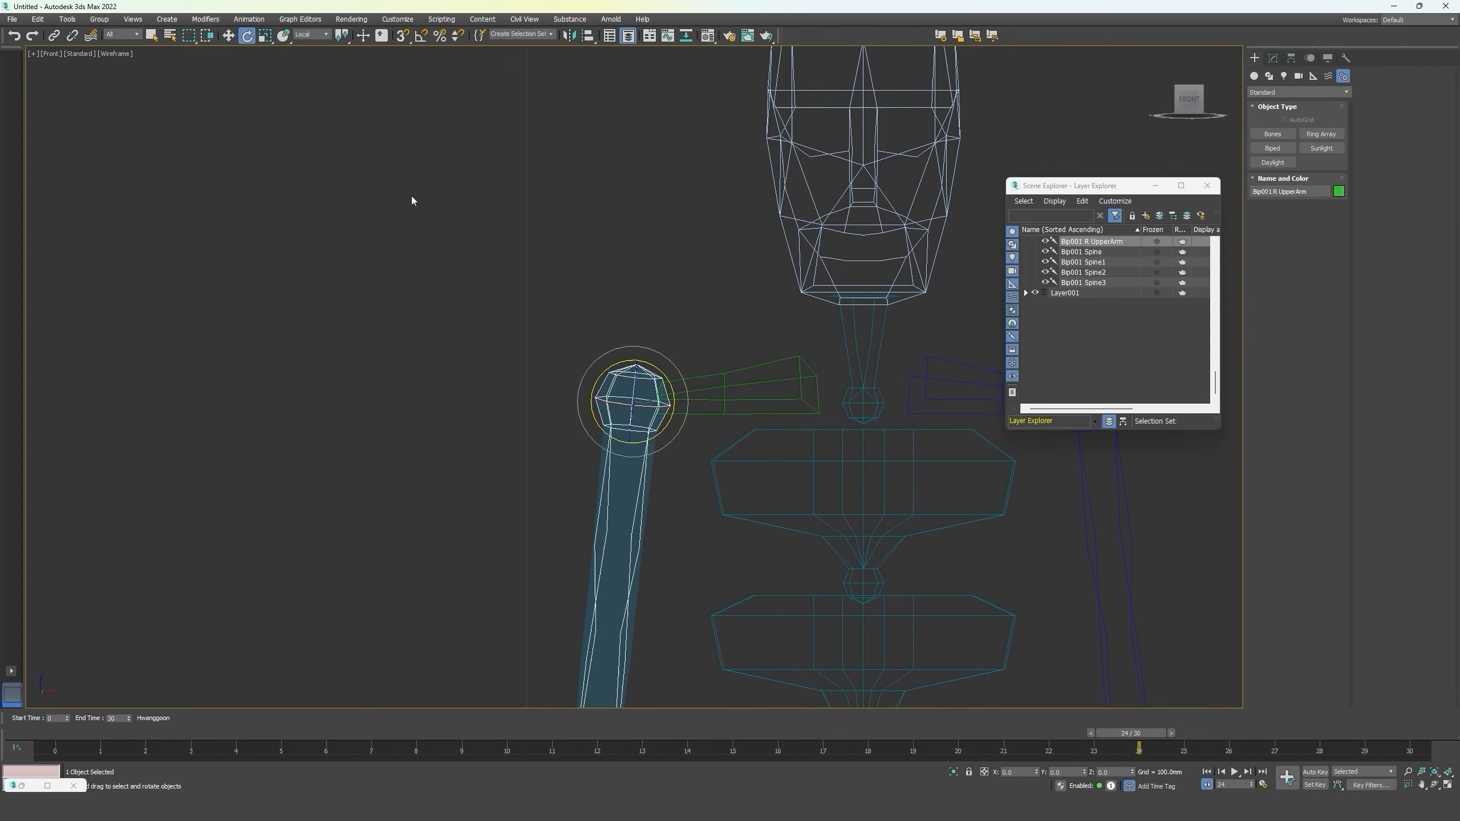
Examine the local rotation axes of the right upper arm, forearm, top spine link, neck, right clavicle and head by selecting each.
scroll(641, 416, "up", 3)
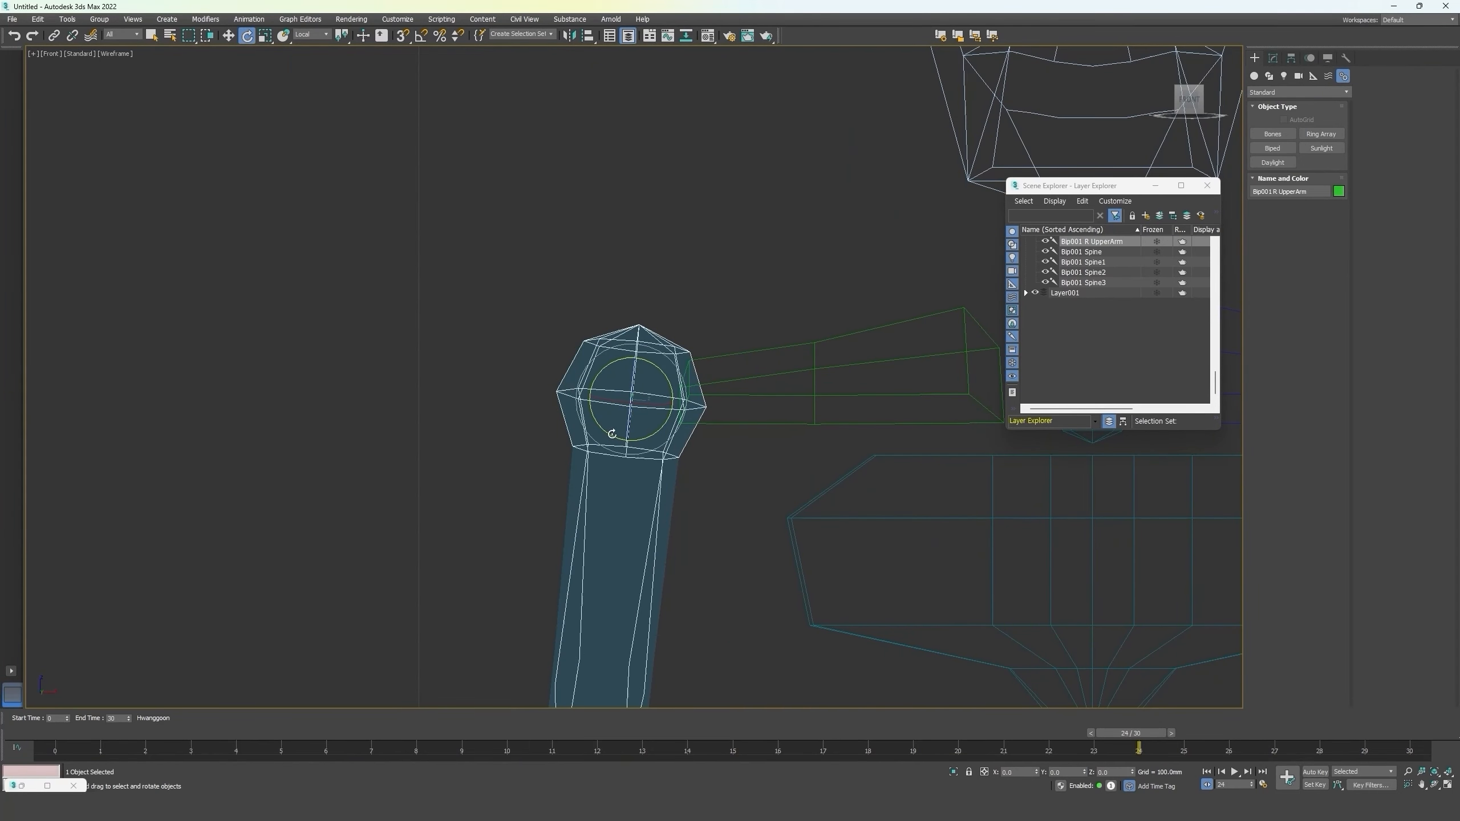
scroll(661, 506, "down", 5)
scroll(674, 537, "up", 2)
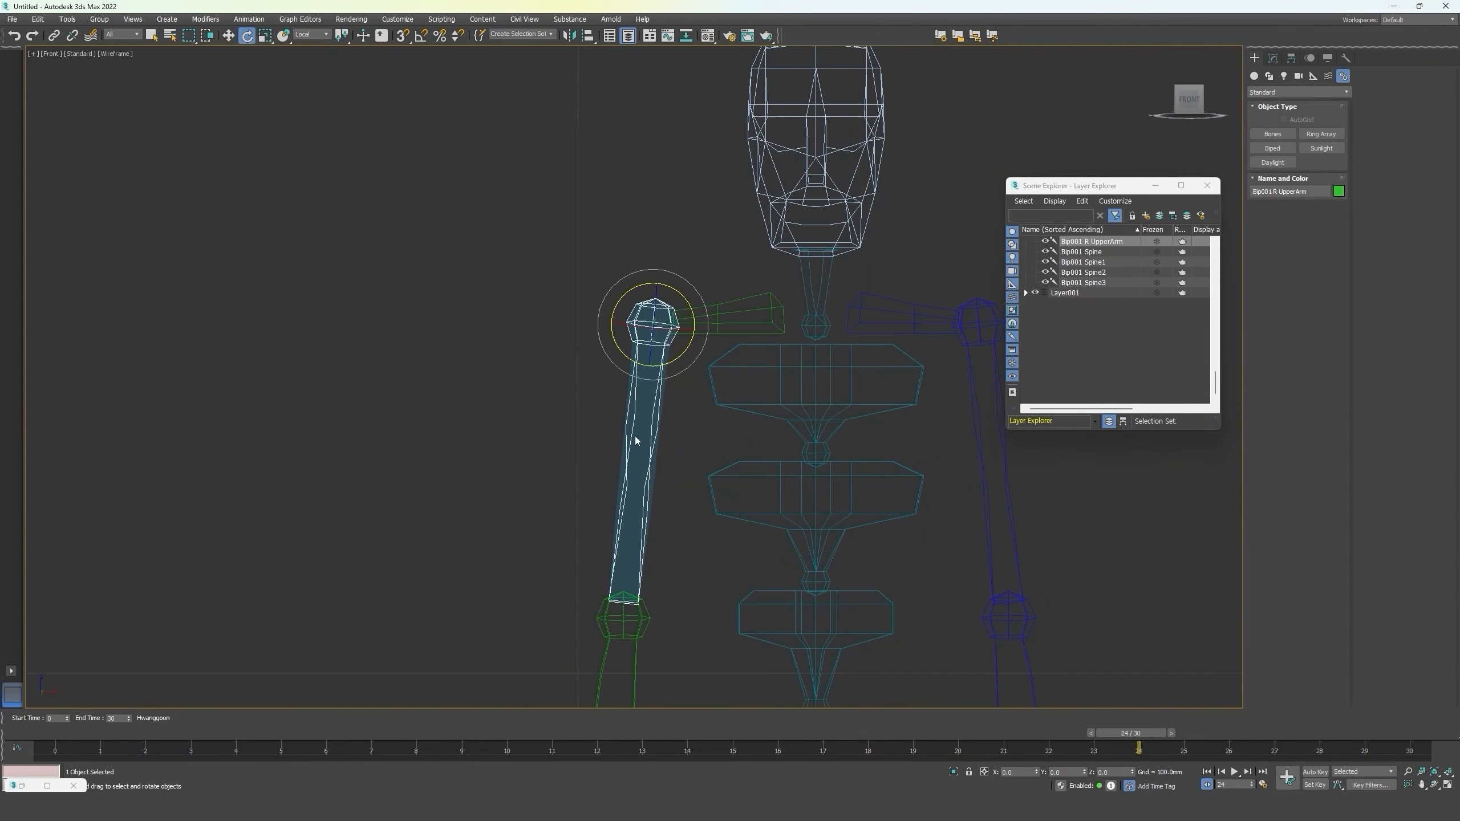
scroll(652, 403, "down", 2)
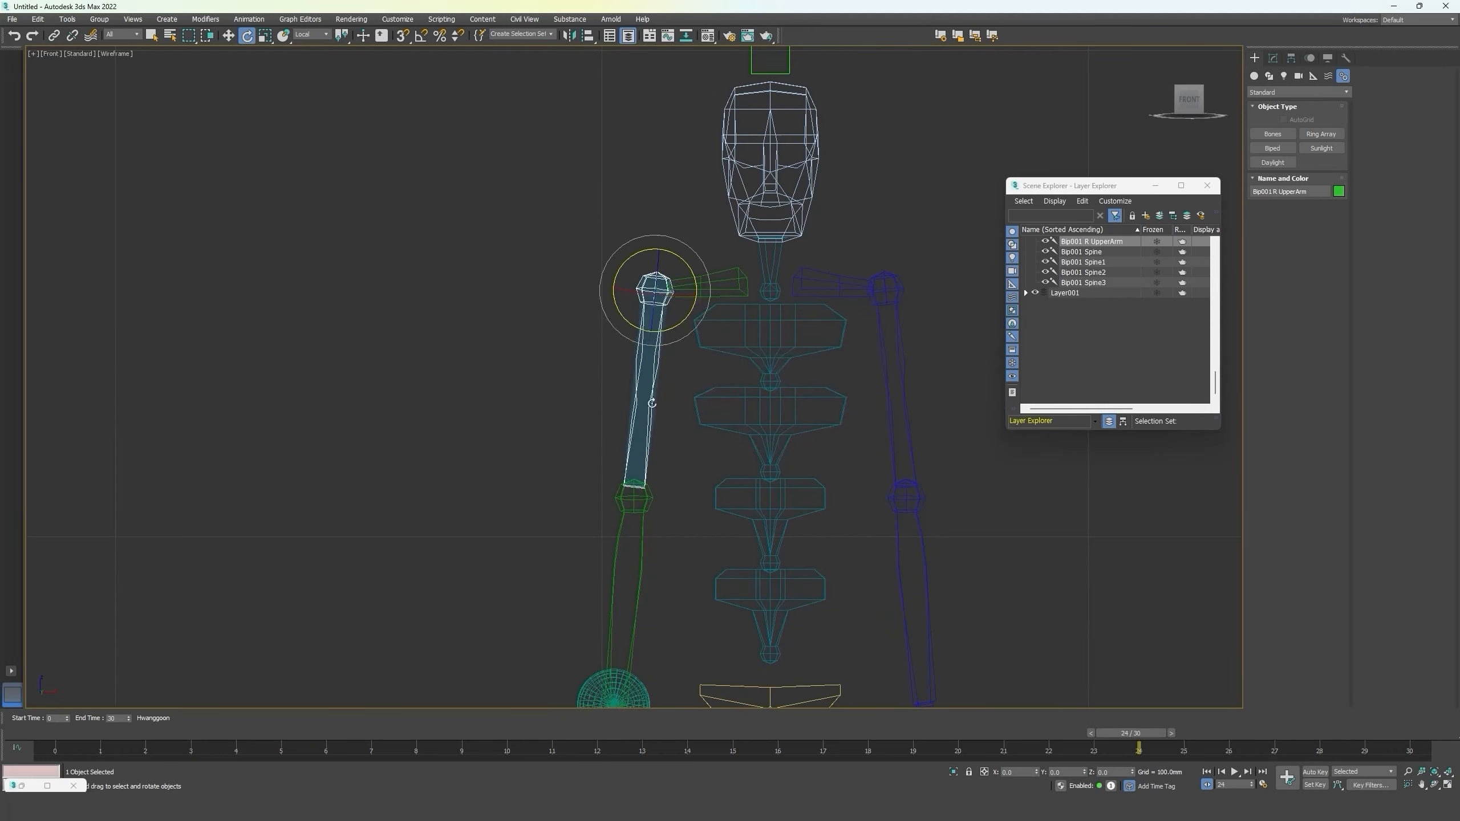
middle_click_drag(651, 446, 651, 431)
left_click(643, 516)
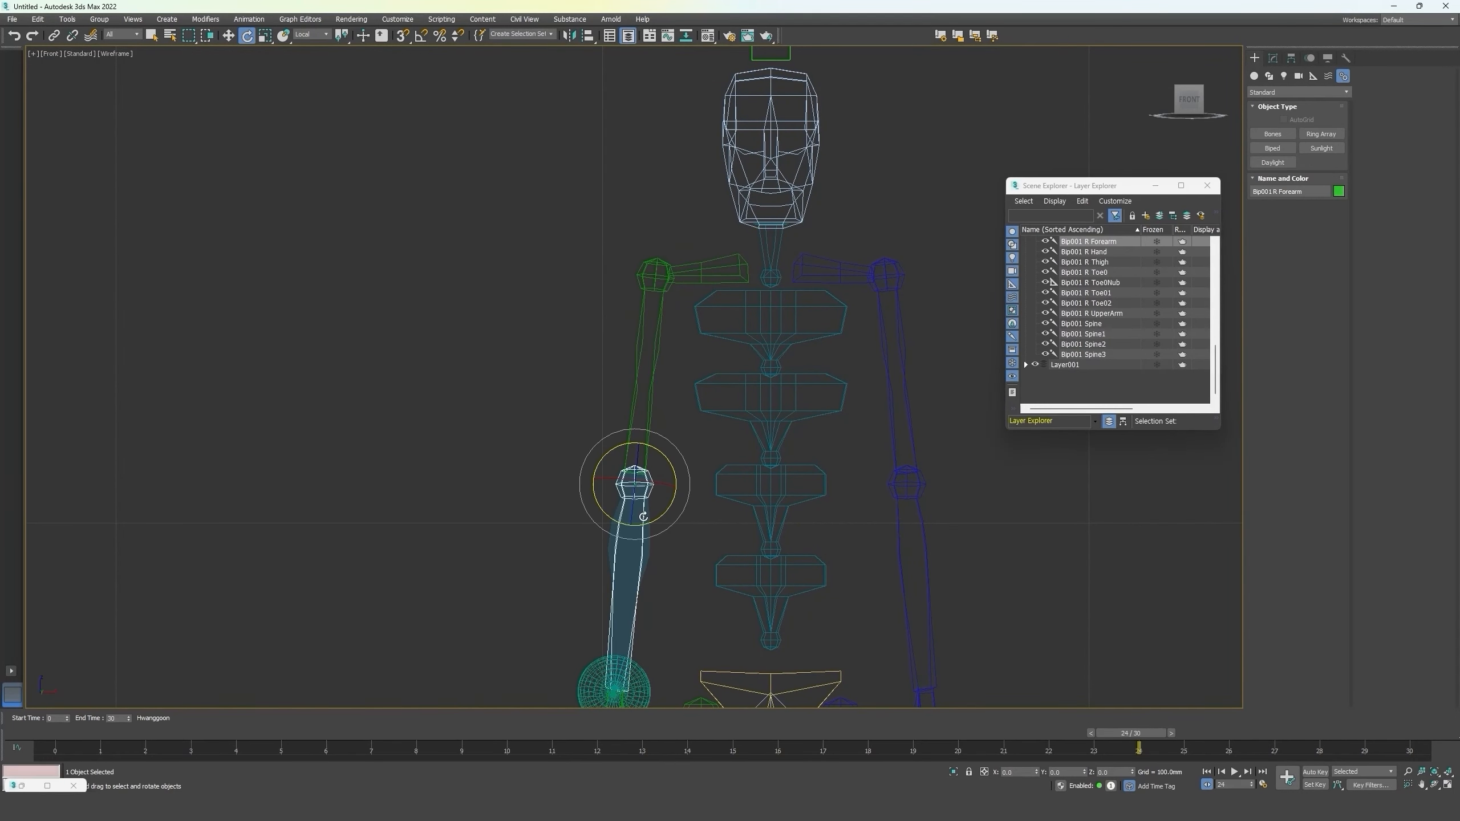
left_click(712, 335)
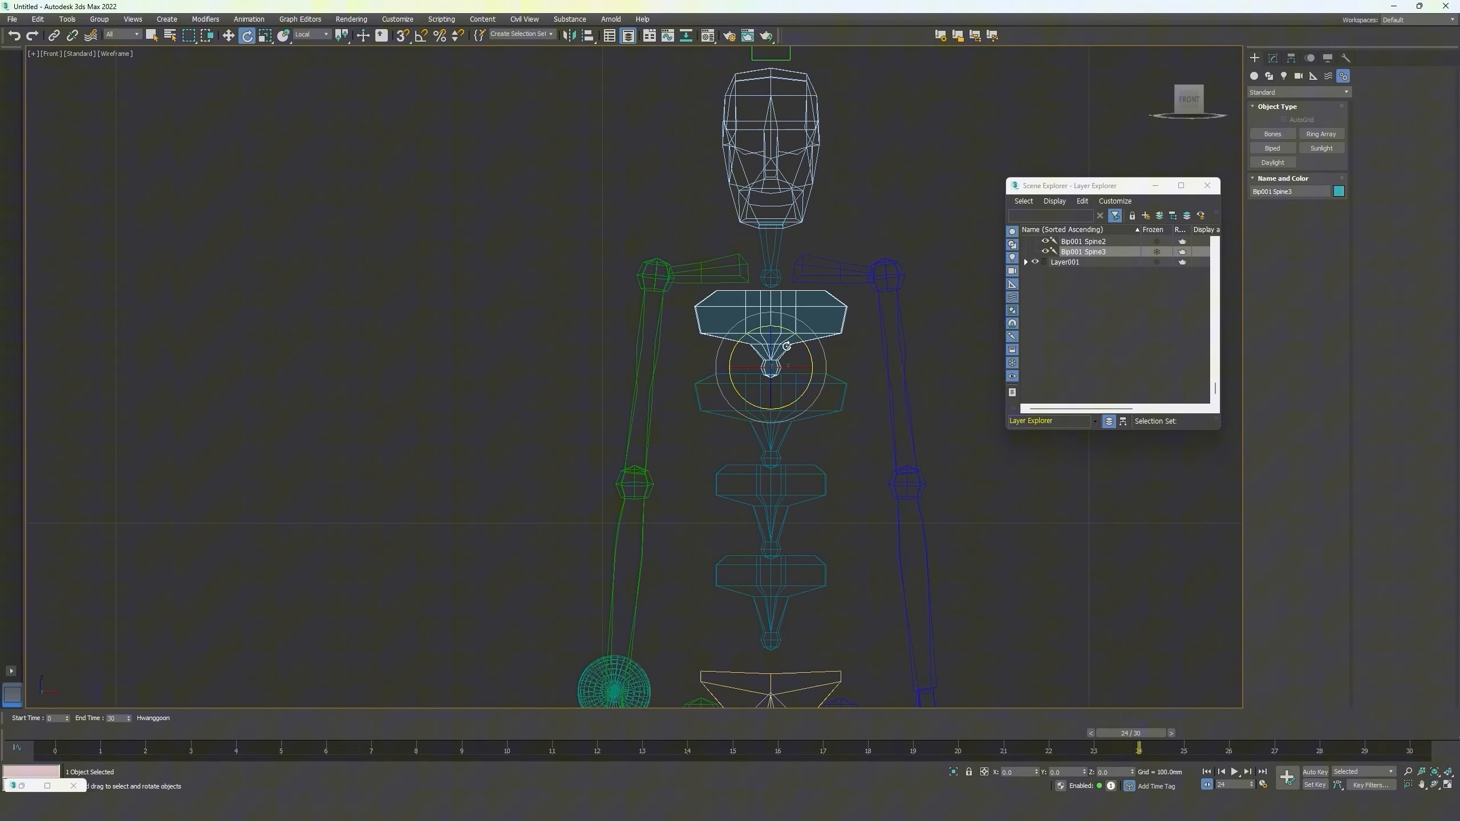
left_click(772, 279)
left_click(688, 273)
left_click(692, 269)
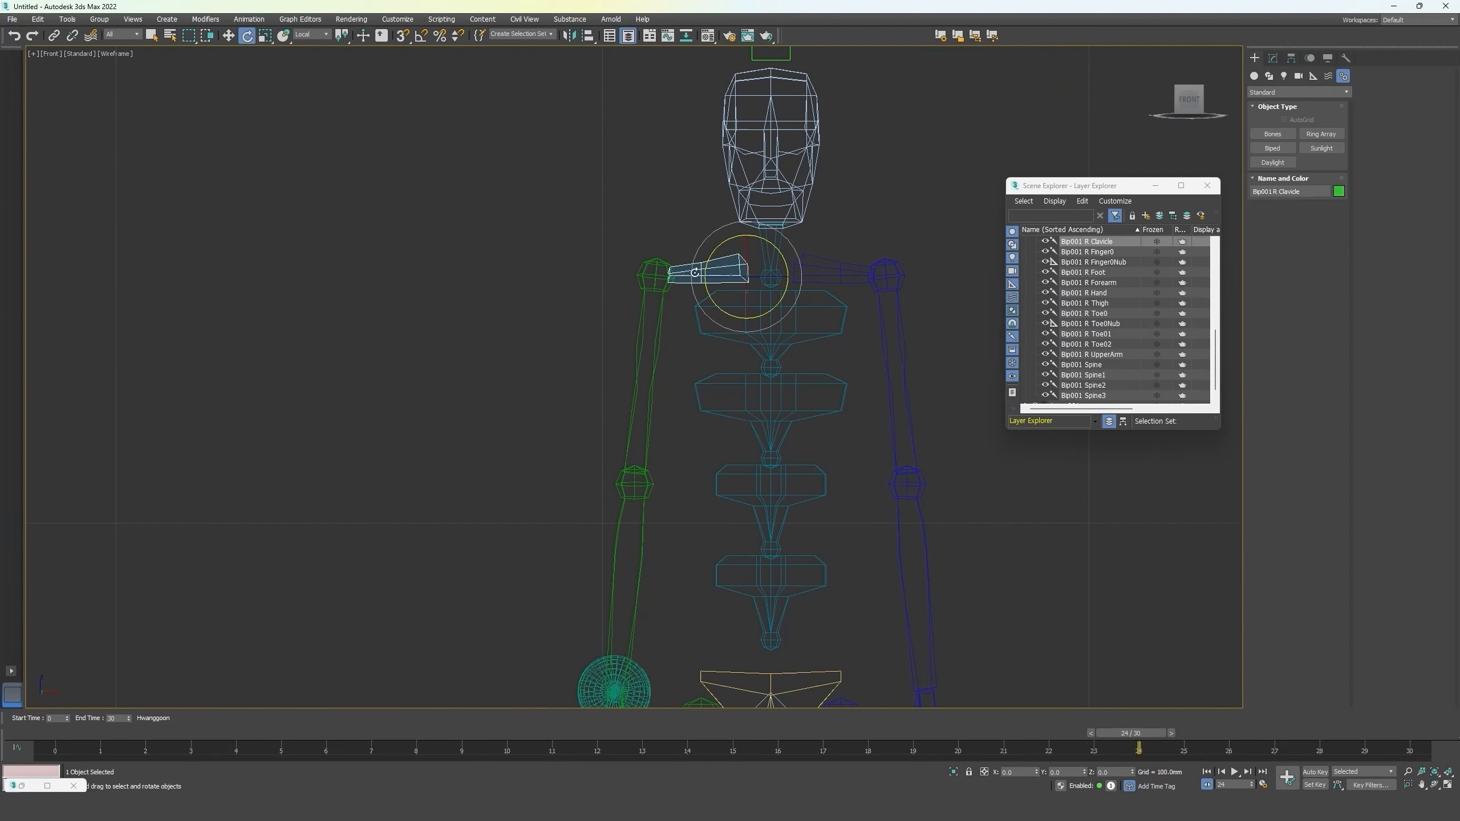
left_click(775, 205)
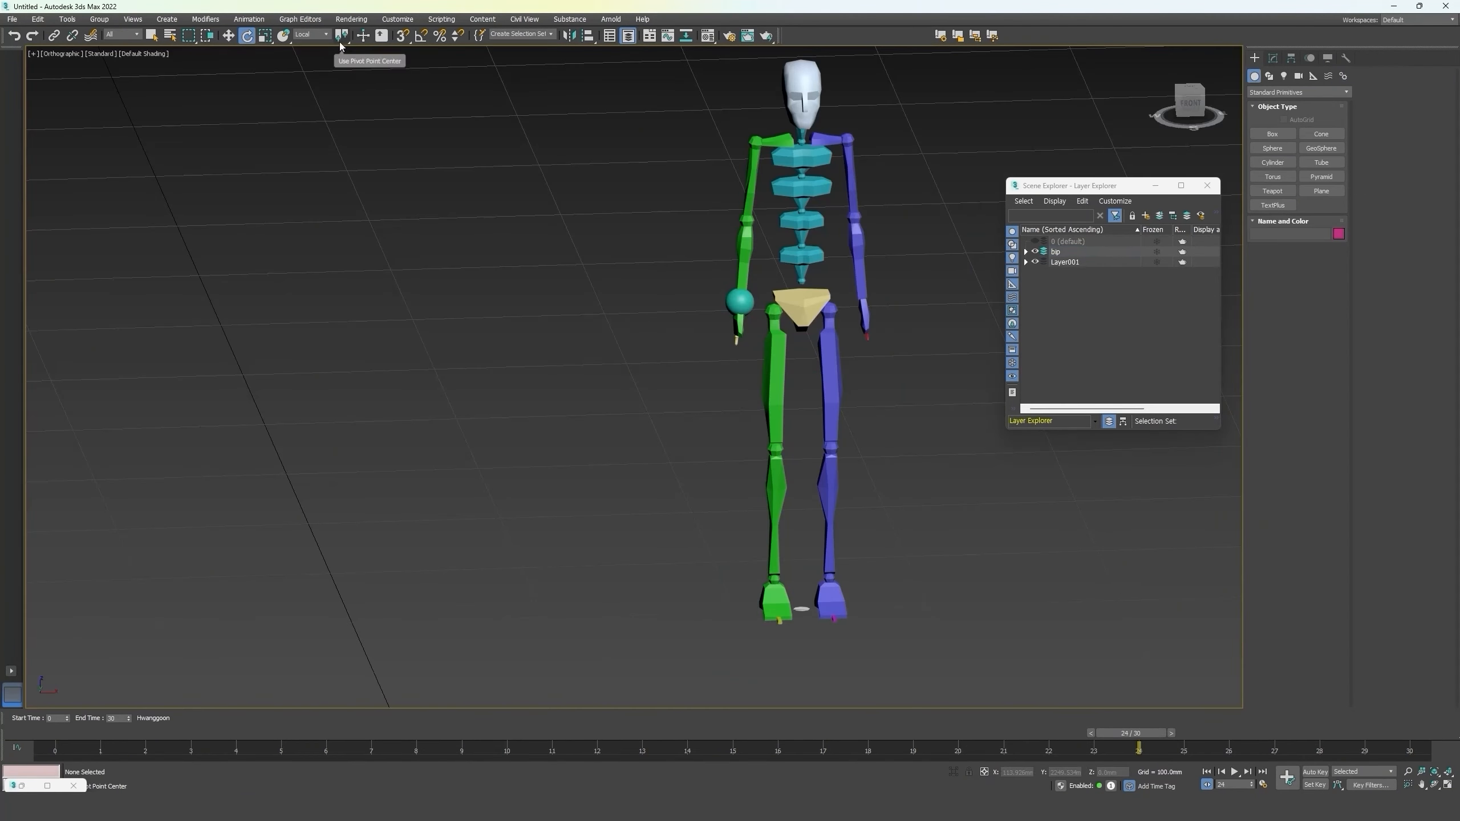
Try the transform coordinate center as the transform center, and restore the pivot point center.
left_click(341, 38)
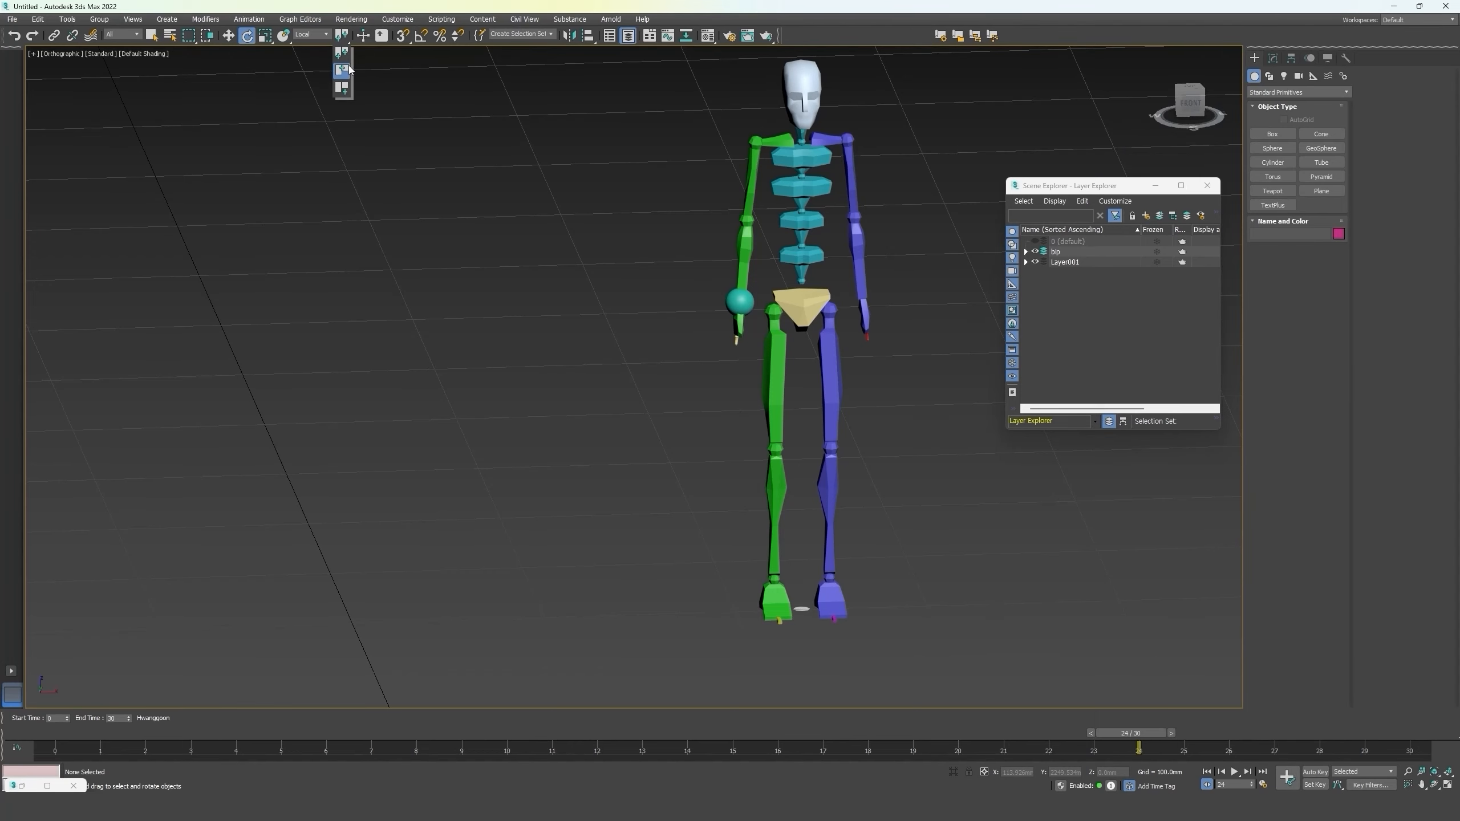
left_click_drag(349, 69, 344, 92)
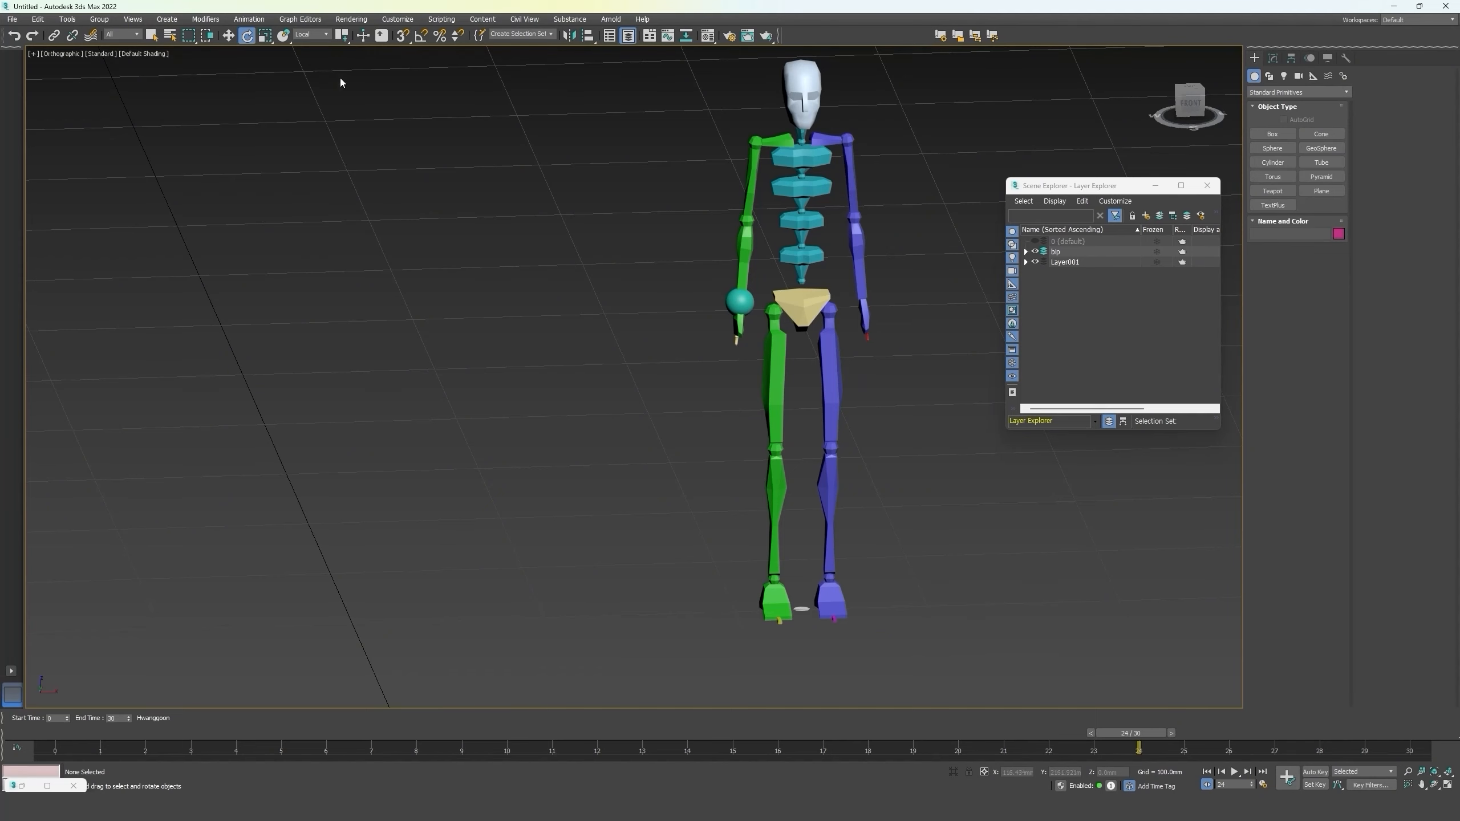
left_click_drag(354, 41, 348, 53)
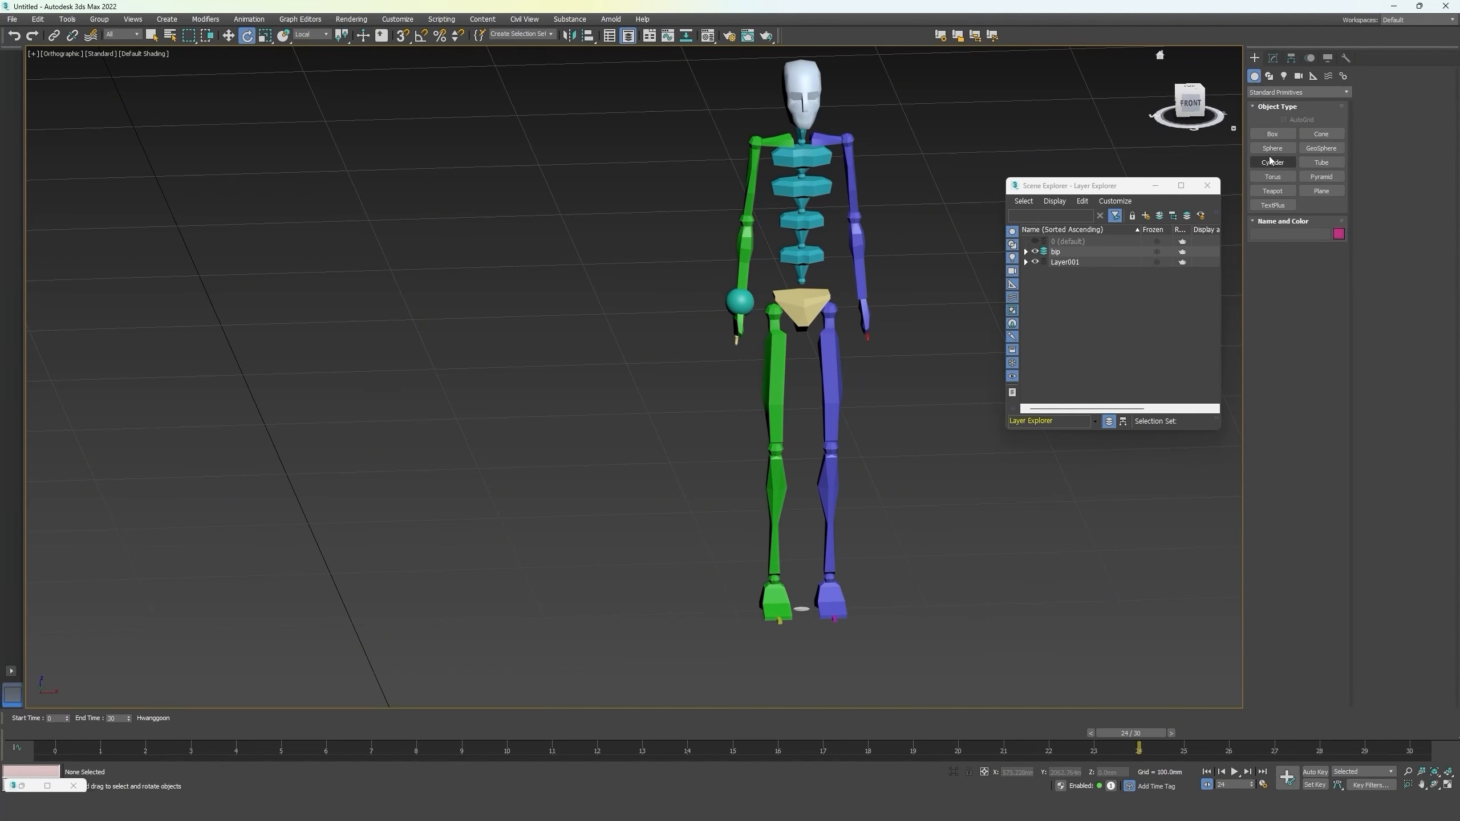
Draw two boxes beside the biped, about 145 × 41 × 59 mm and about 167 × 34 × 56 mm.
left_click(1266, 147)
left_click(1270, 135)
left_click_drag(428, 400, 530, 490)
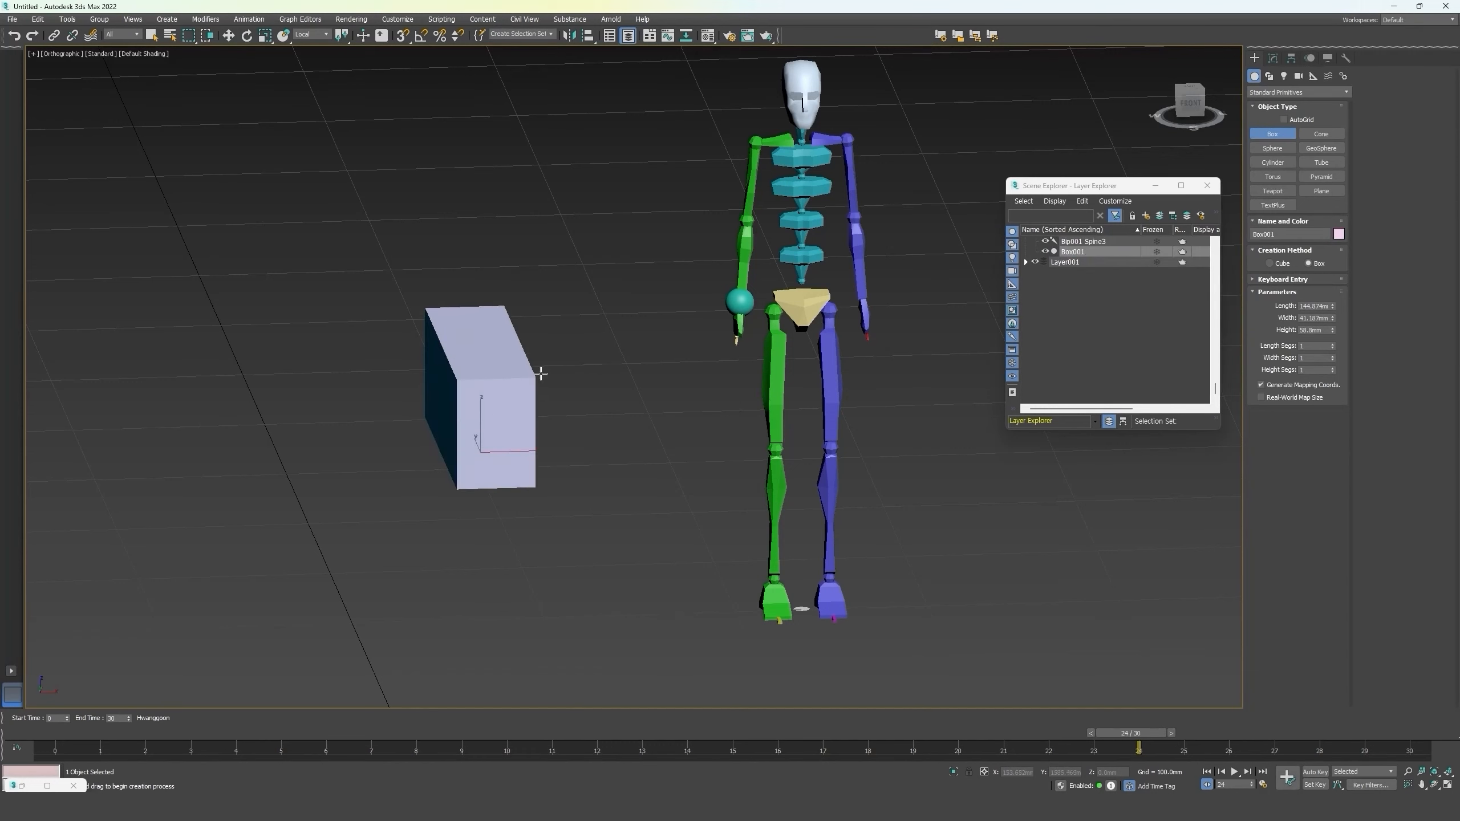
left_click(225, 432)
left_click_drag(226, 432, 332, 513)
left_click(308, 474)
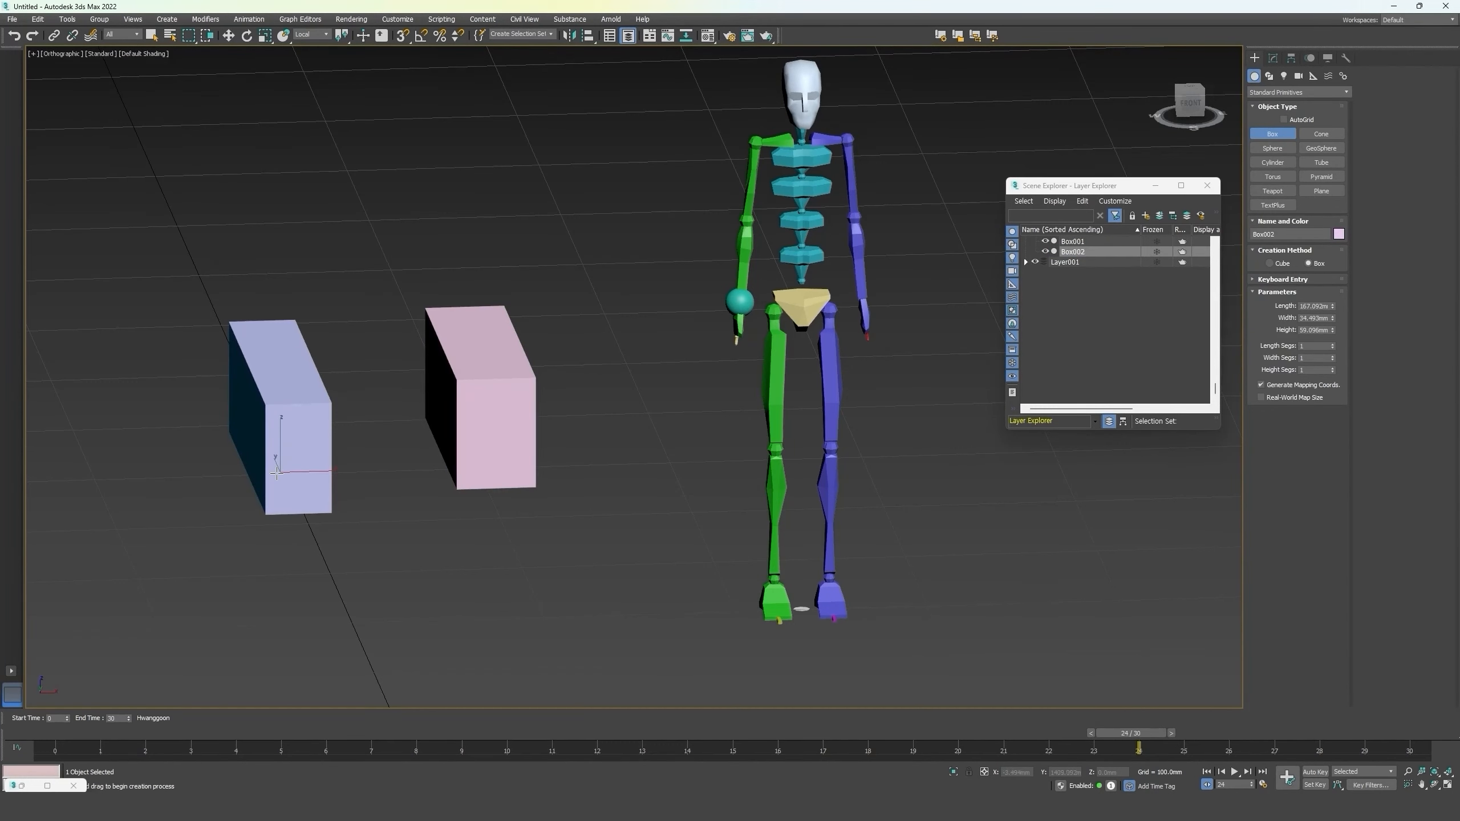
Select both boxes together and try rotating them about their own pivot points.
key("w")
middle_click_drag(360, 427, 465, 436, "alt")
left_click(534, 421, "ctrl")
key("e")
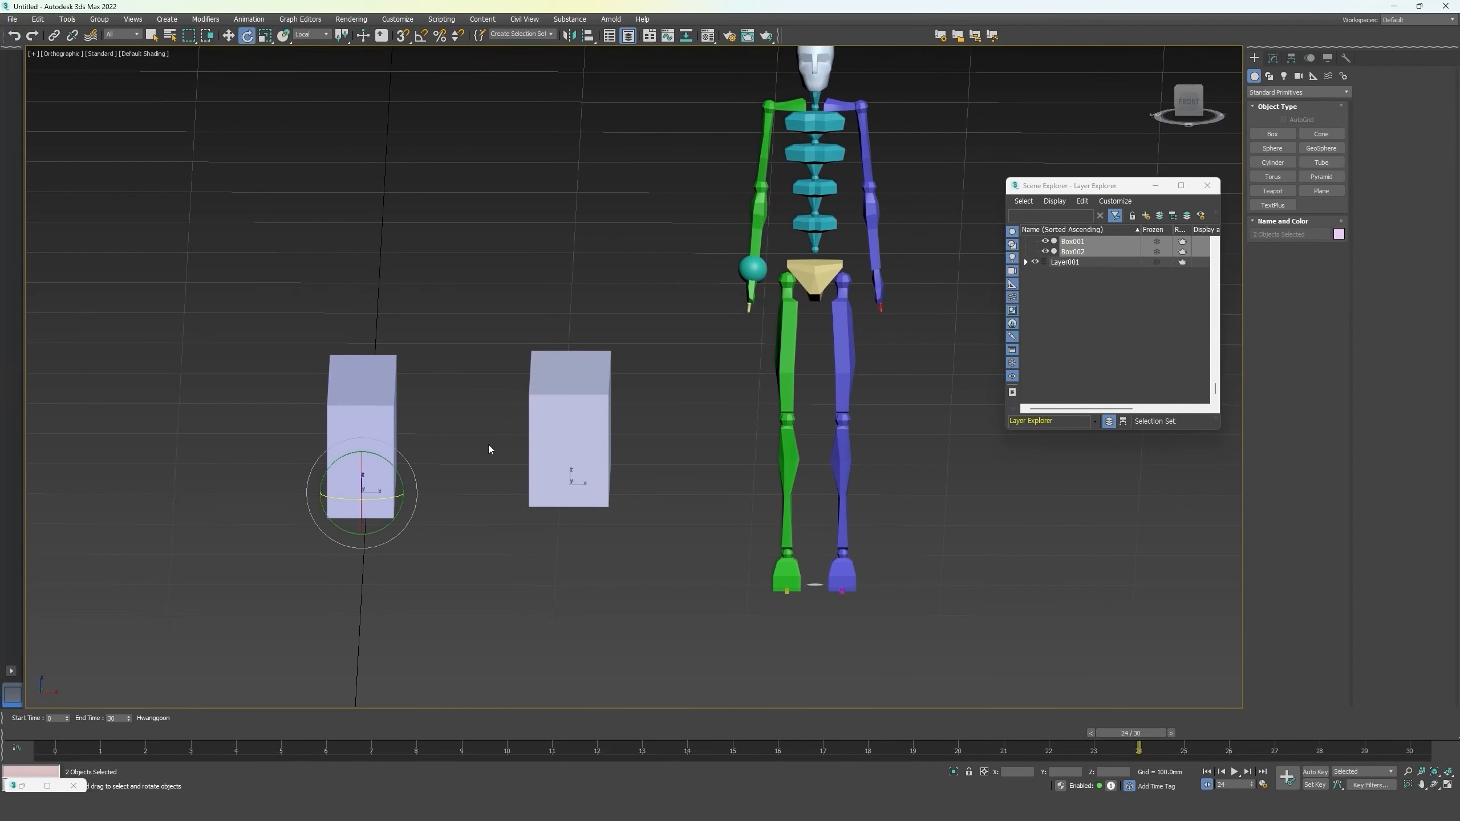
mouse_move(387, 476)
left_mouse_down()
mouse_move(377, 461)
mouse_move(398, 478)
left_mouse_up()
right_click(398, 478)
Try the selection center as the rotation center for the two boxes, and restore the pivot point center.
left_click_drag(343, 37, 344, 76)
left_click_drag(377, 432, 366, 360)
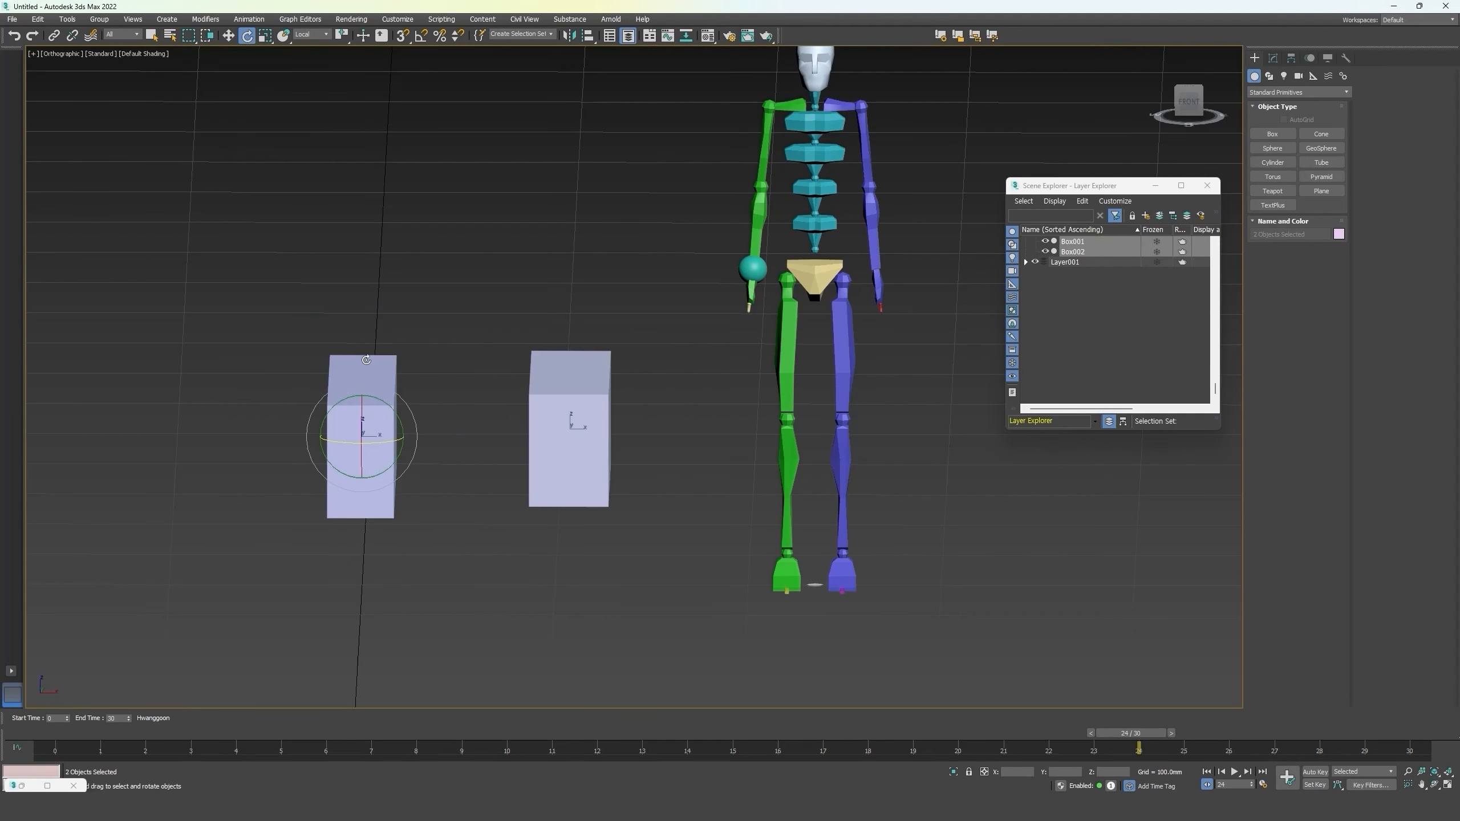
left_click(346, 42)
left_click(345, 51)
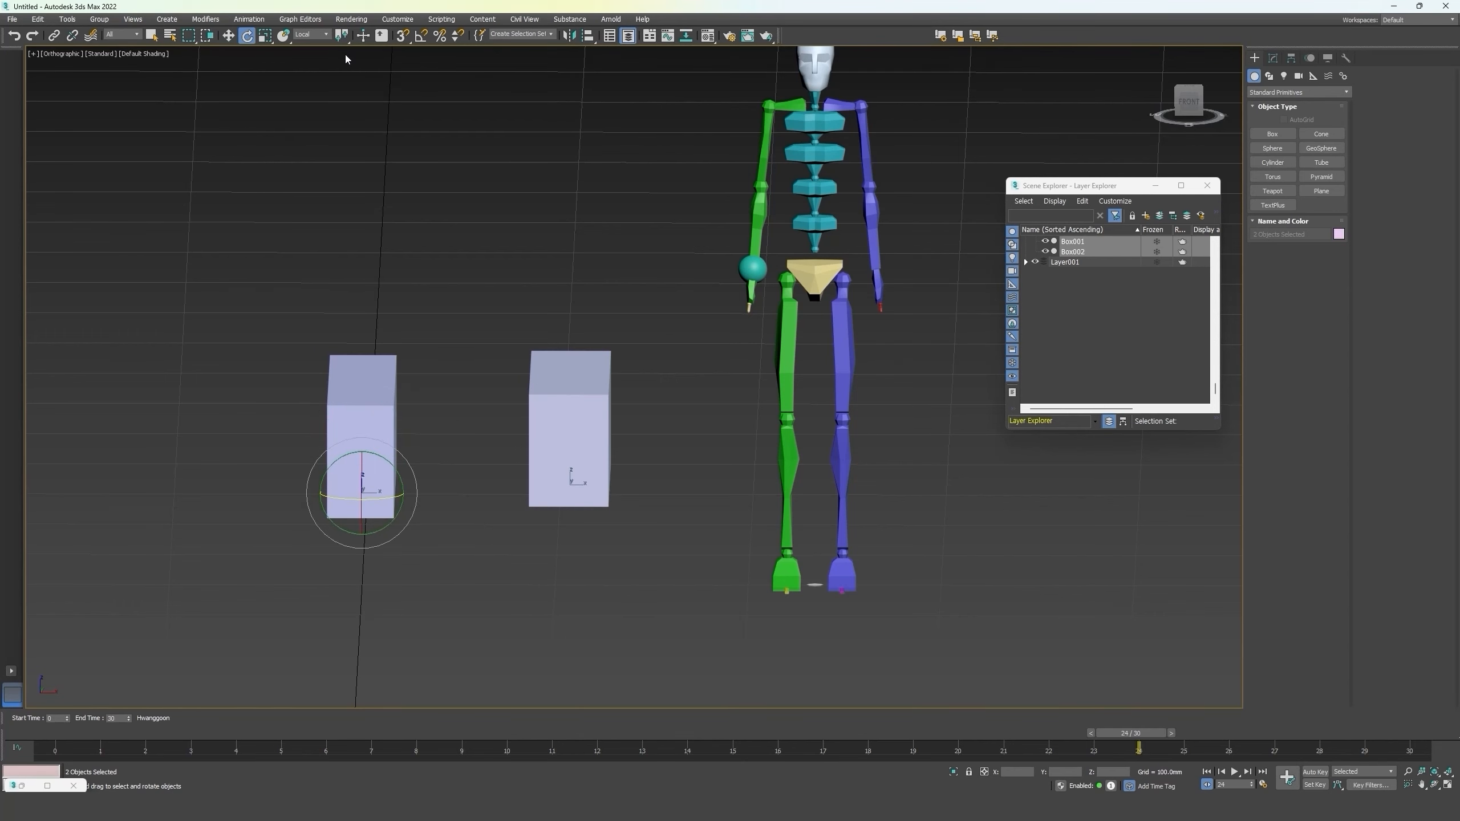
Turn on snapping in the front view and draw a zigzag chain of six 100 mm bones along the grid points.
key("f")
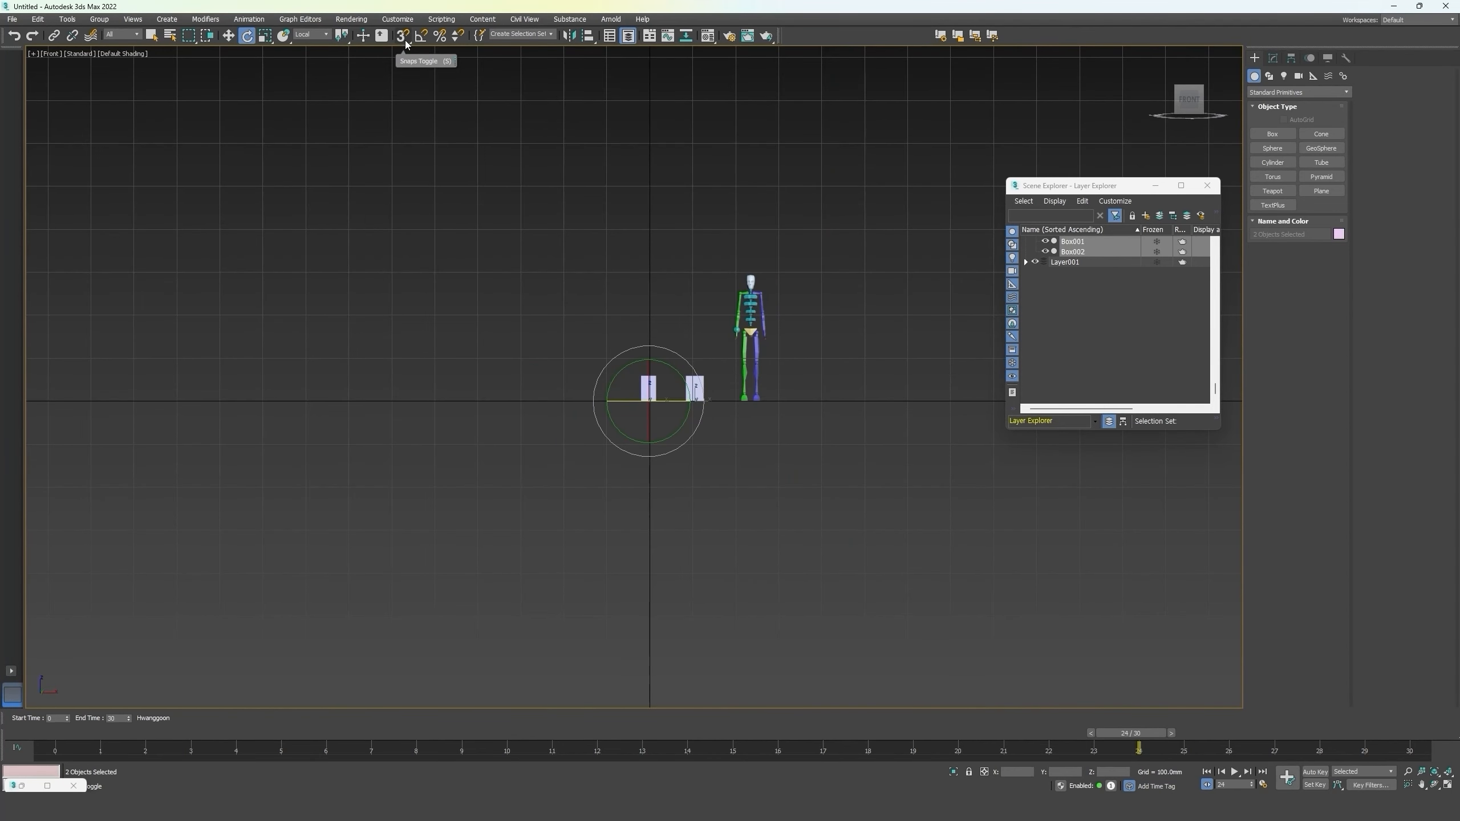
left_click(404, 43)
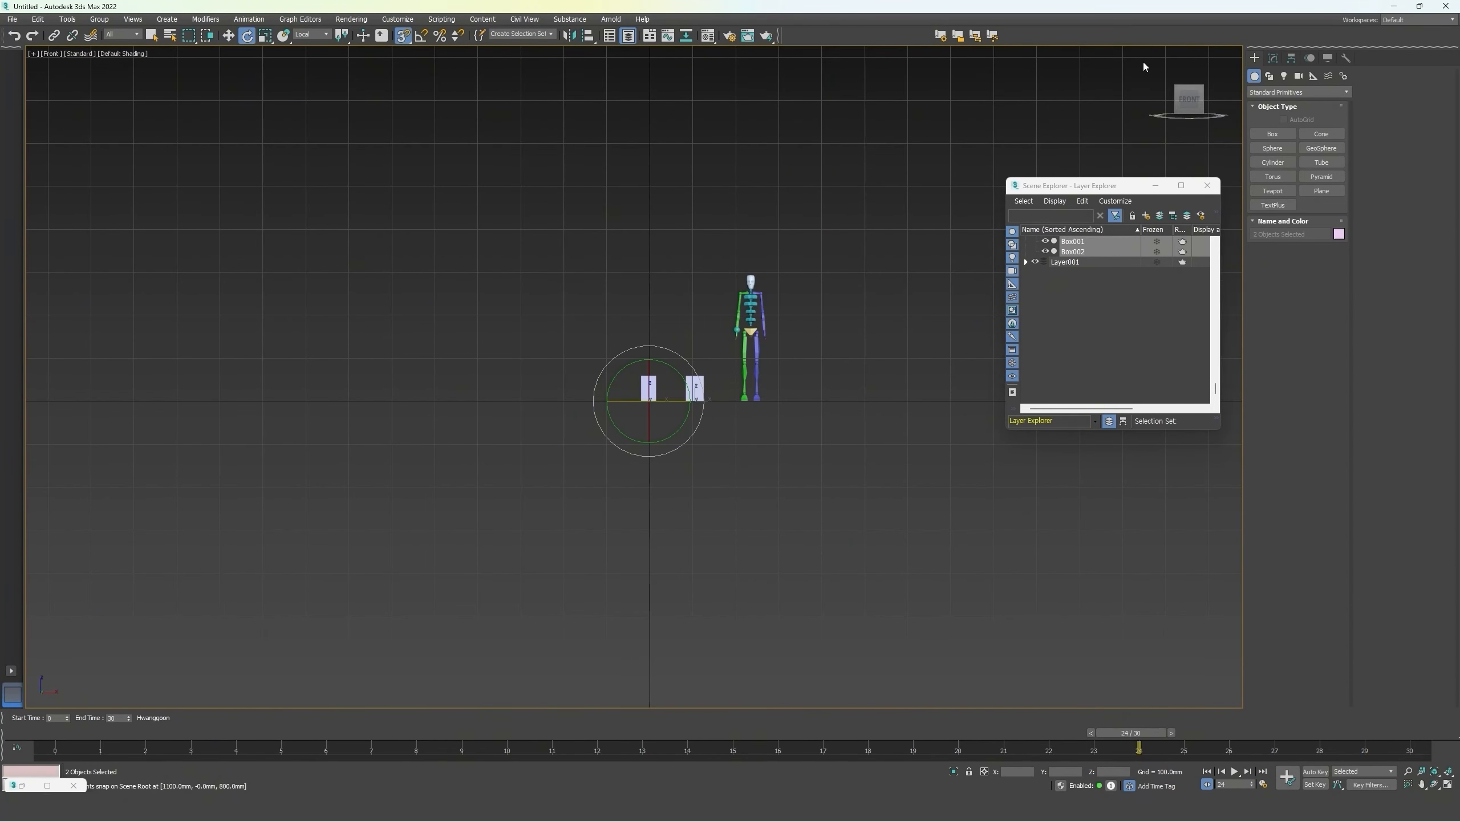
left_click(1343, 75)
scroll(538, 256, "up", 5)
left_click(1272, 134)
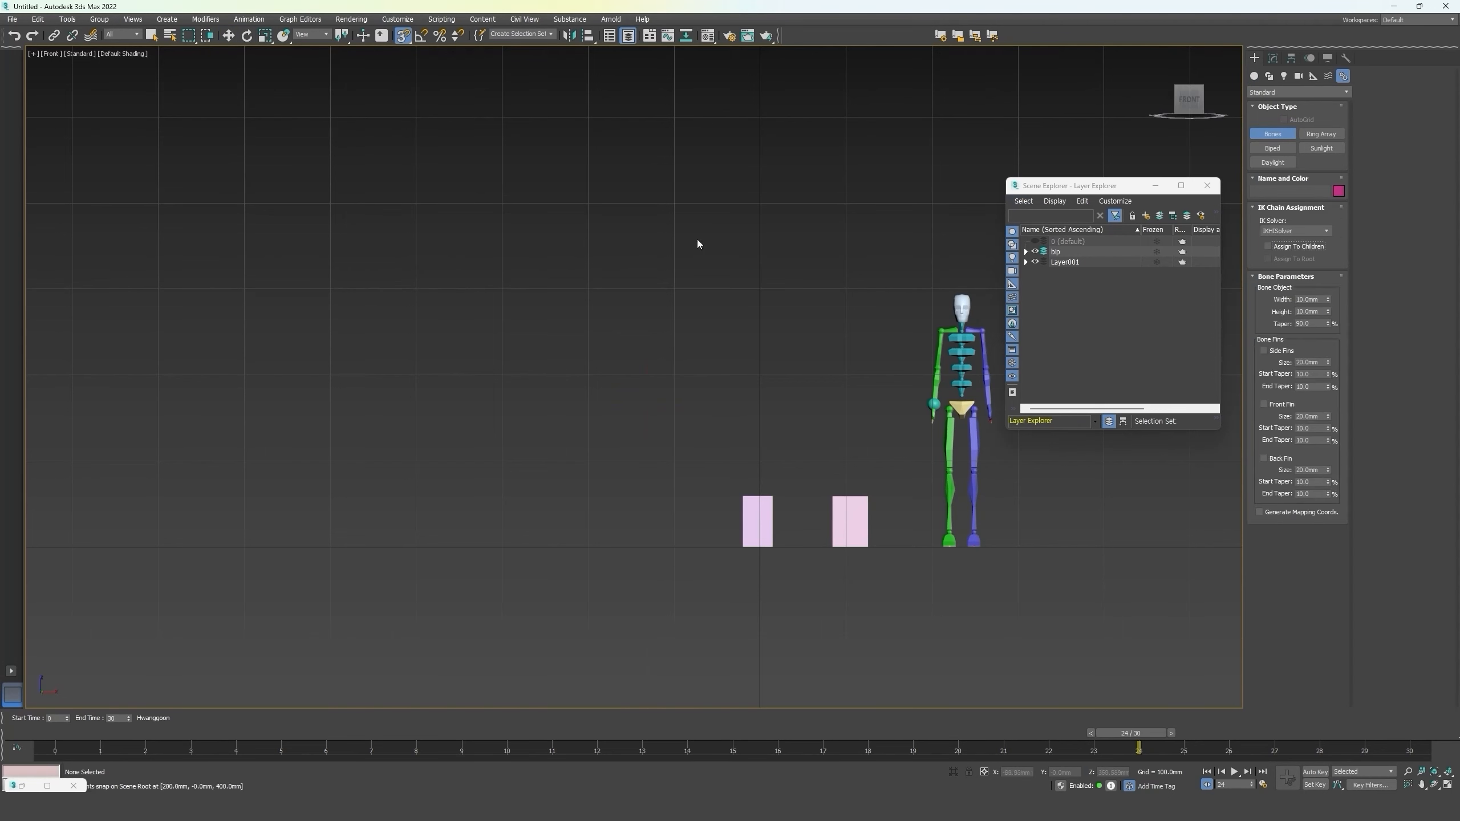
left_click(673, 288)
left_click(587, 288)
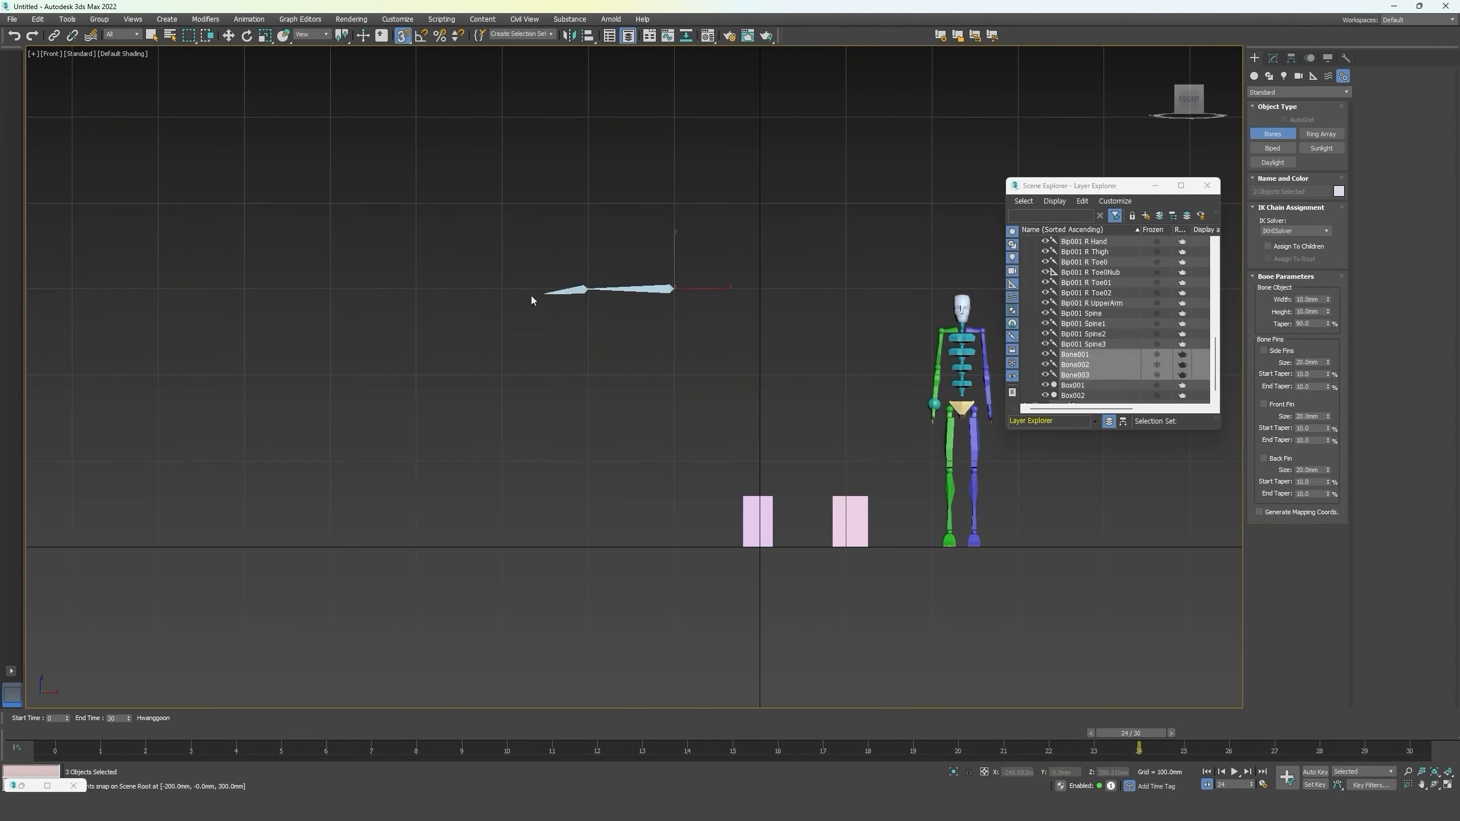
left_click(502, 289)
left_click(502, 374)
left_click(588, 375)
left_click(588, 461)
left_click(502, 460)
right_click(547, 425)
right_click(547, 425)
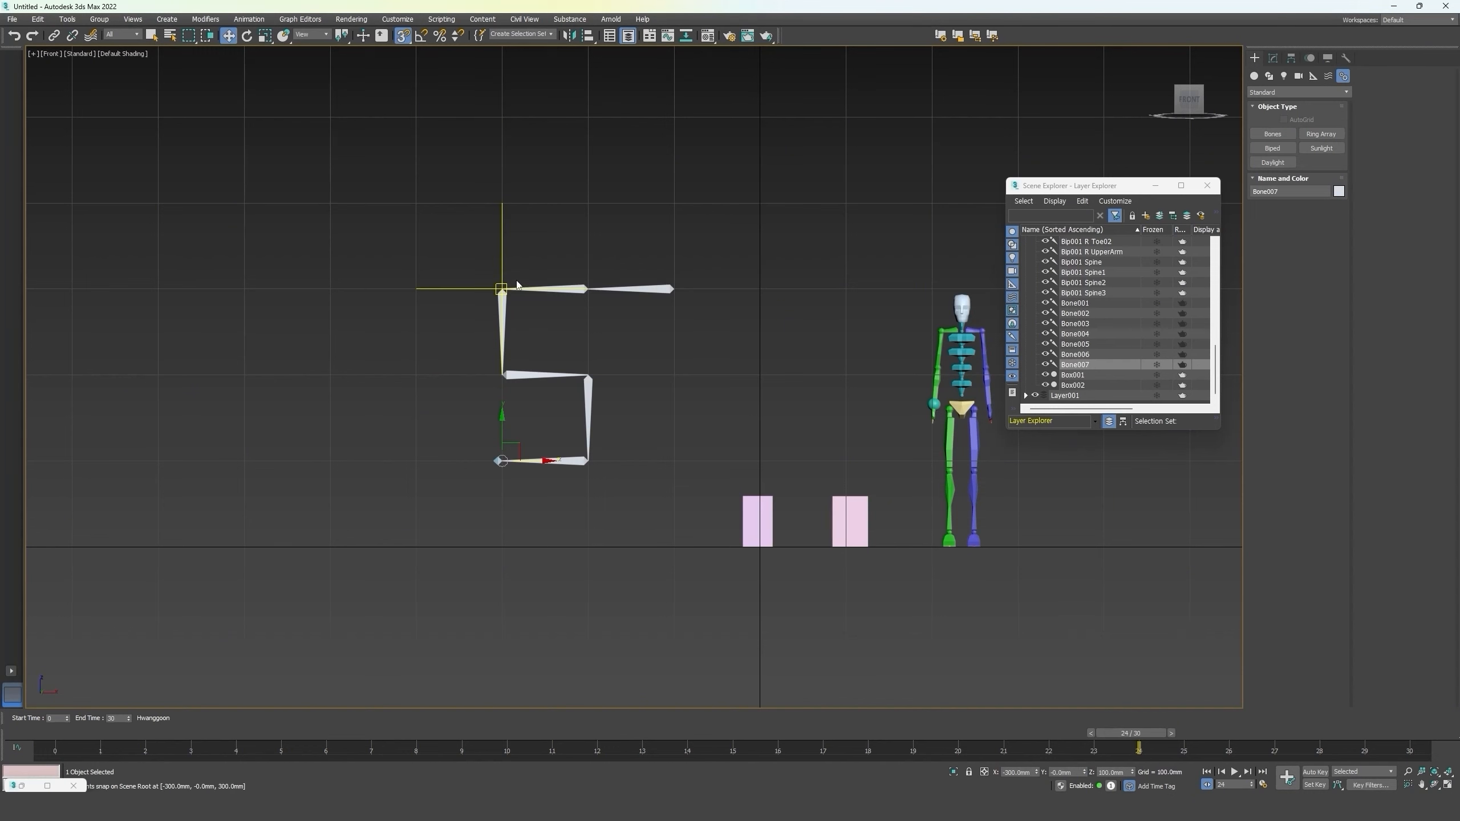
Turn off snapping in the front view with the bone chain complete.
scroll(517, 282, "up", 3)
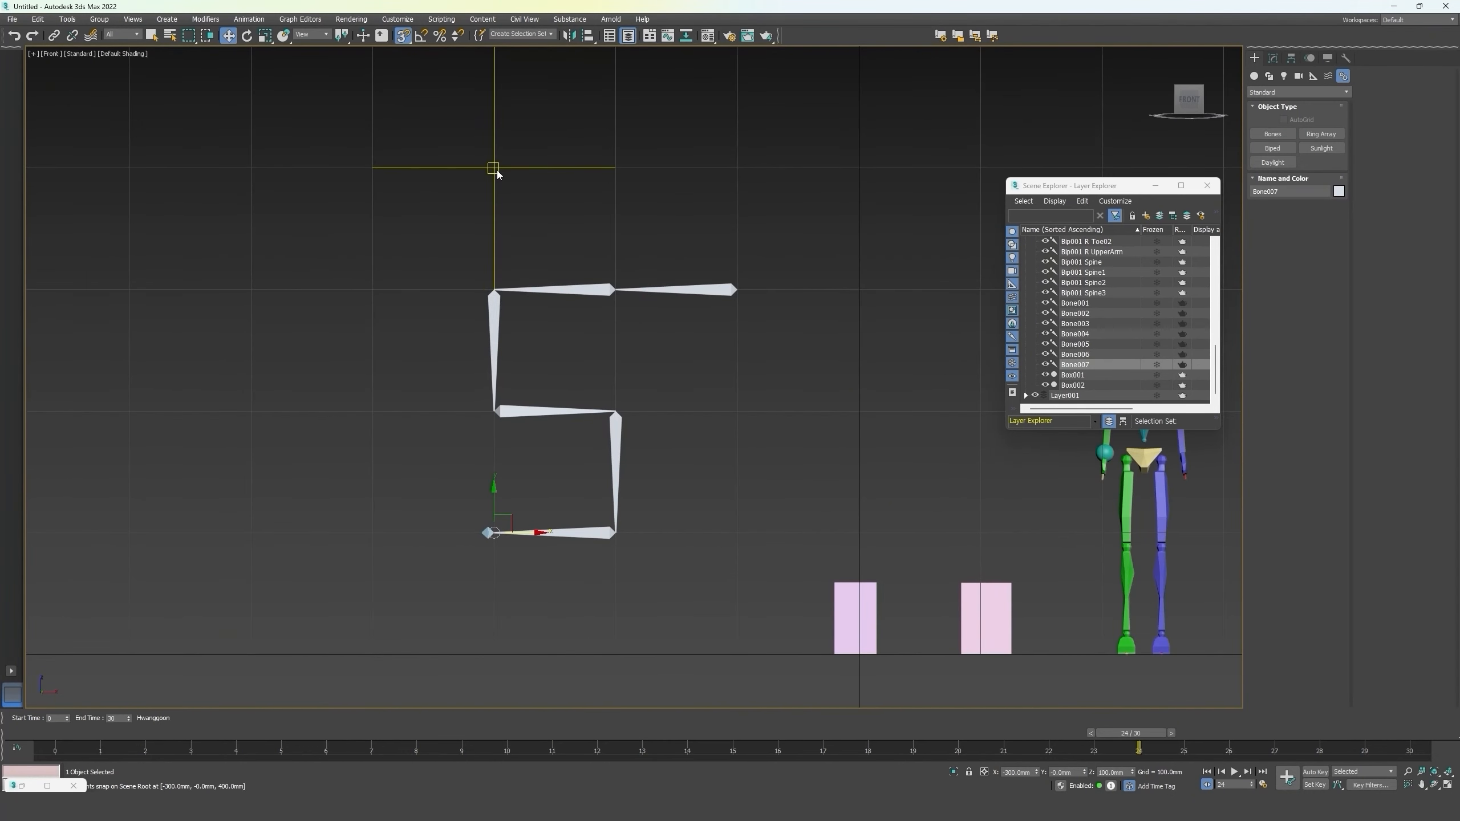
key("s")
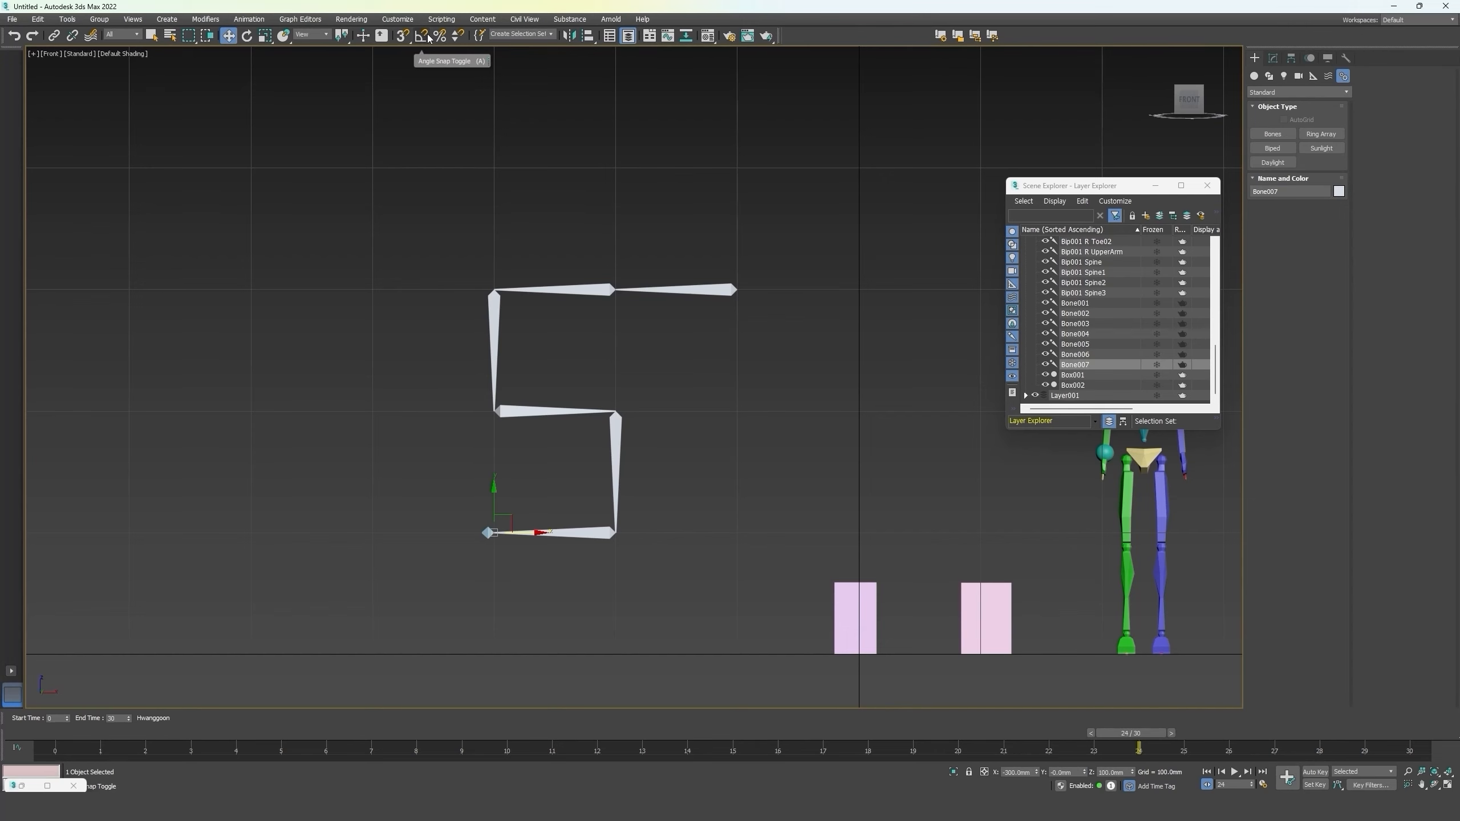
Turn on angle snap, try rotating the left box about its pivot in the front view, and undo the rotation.
left_click(428, 39)
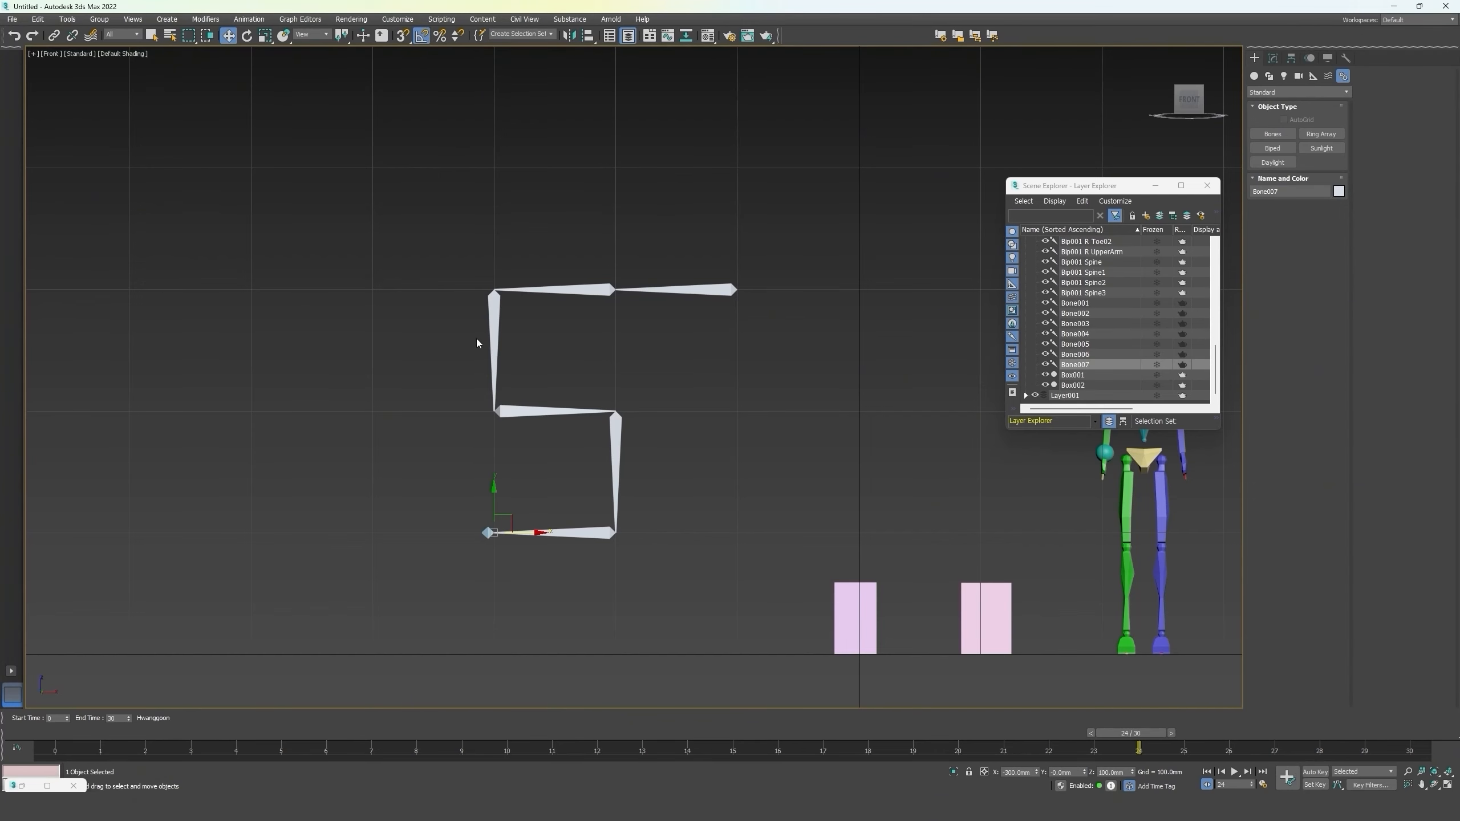
left_click(848, 618)
scroll(857, 556, "down", 2)
middle_click_drag(857, 557, 780, 458)
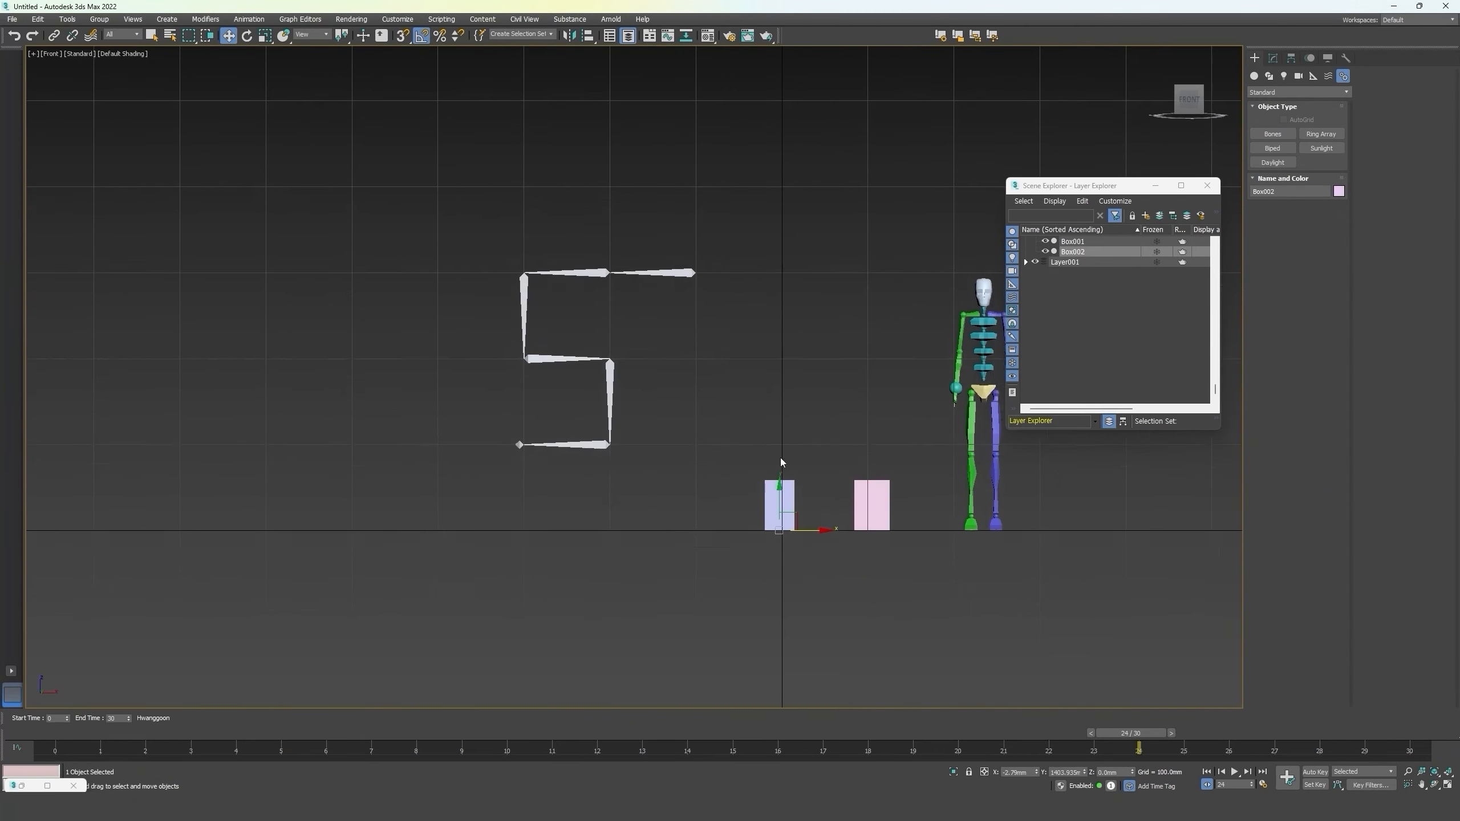
scroll(780, 458, "up", 2)
scroll(801, 588, "up", 6)
middle_click_drag(789, 587, 804, 482)
key("e")
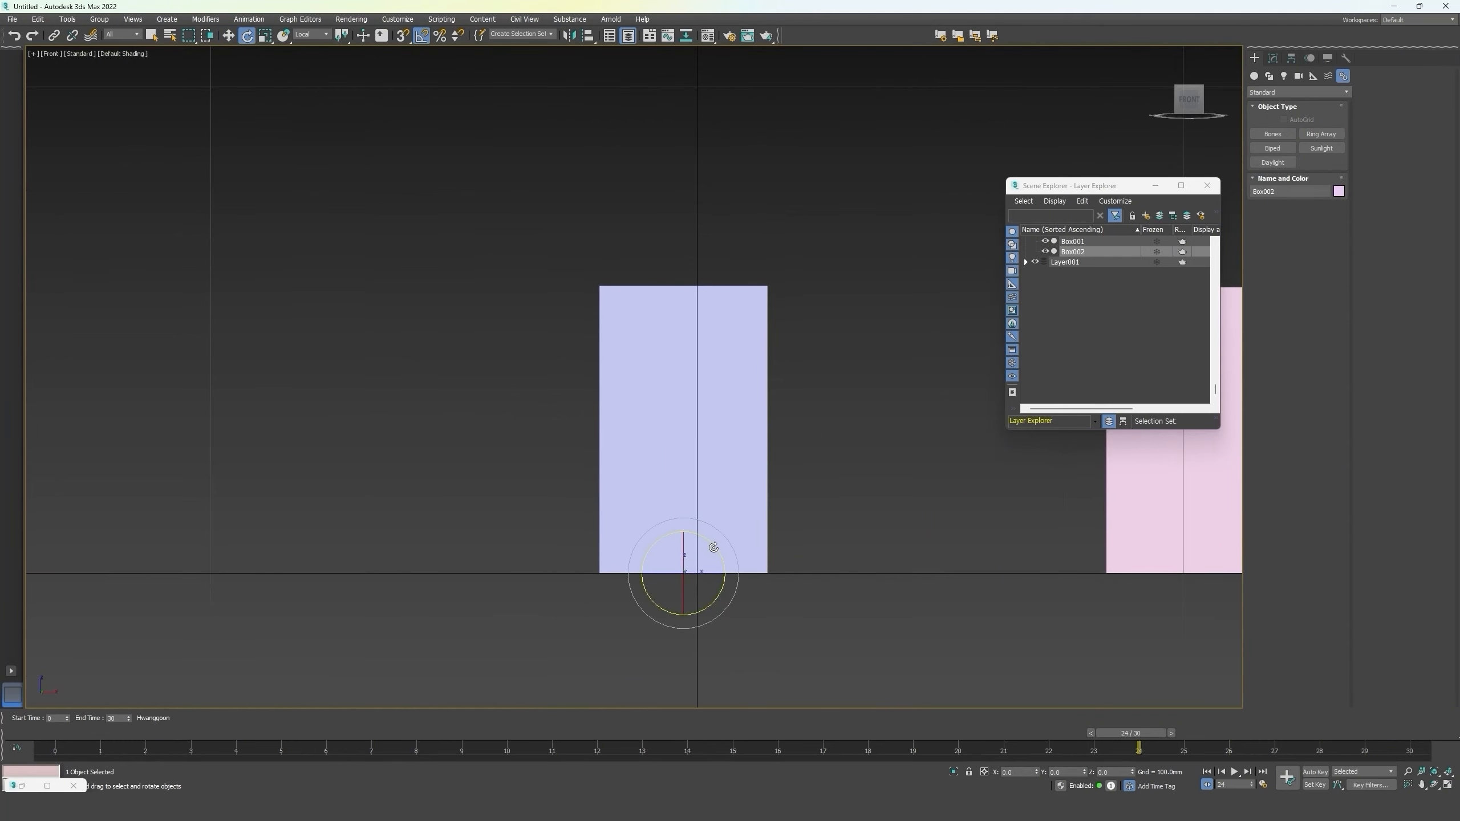
left_click_drag(713, 548, 737, 580)
key("ctrl+z")
Set the angle snap increment to 30 degrees and try rotating the left box with it.
left_click(419, 40)
right_click(419, 39)
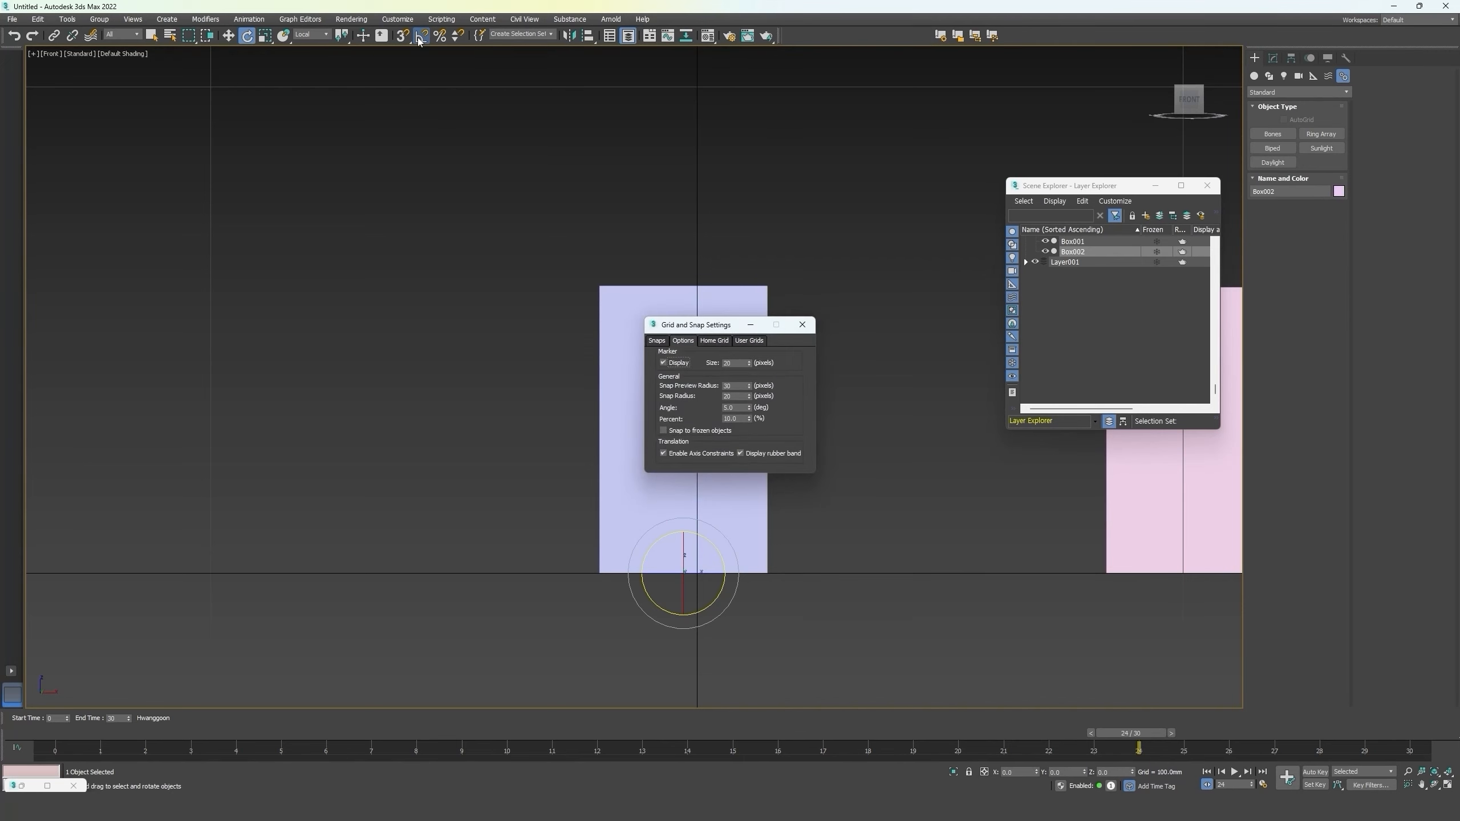
left_click(667, 329)
left_click_drag(681, 318, 466, 297)
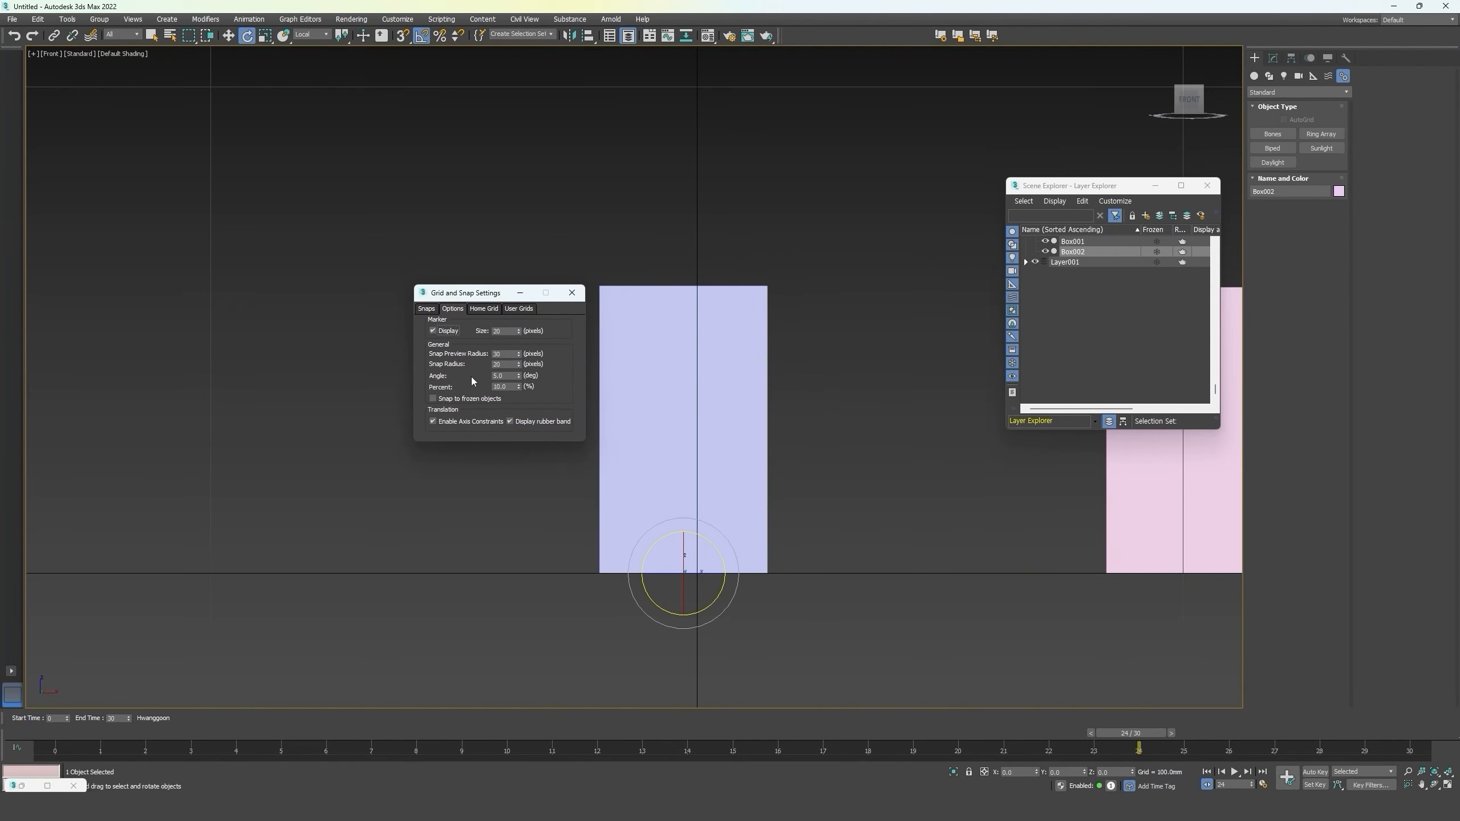
double_click(514, 377)
left_click_drag(489, 284, 413, 283)
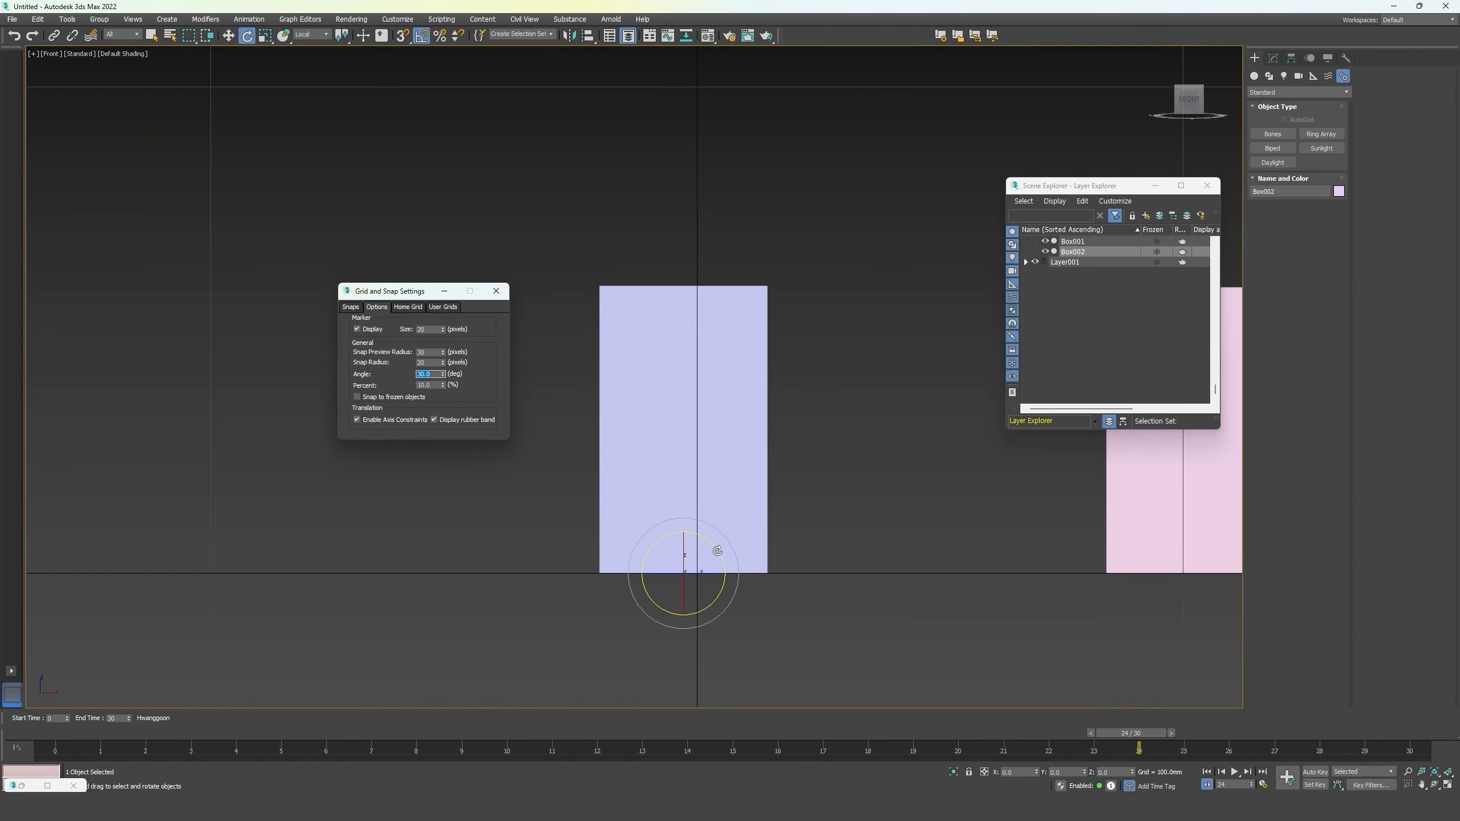
mouse_move(717, 551)
left_mouse_down()
mouse_move(733, 577)
mouse_move(726, 604)
mouse_move(716, 555)
left_mouse_up()
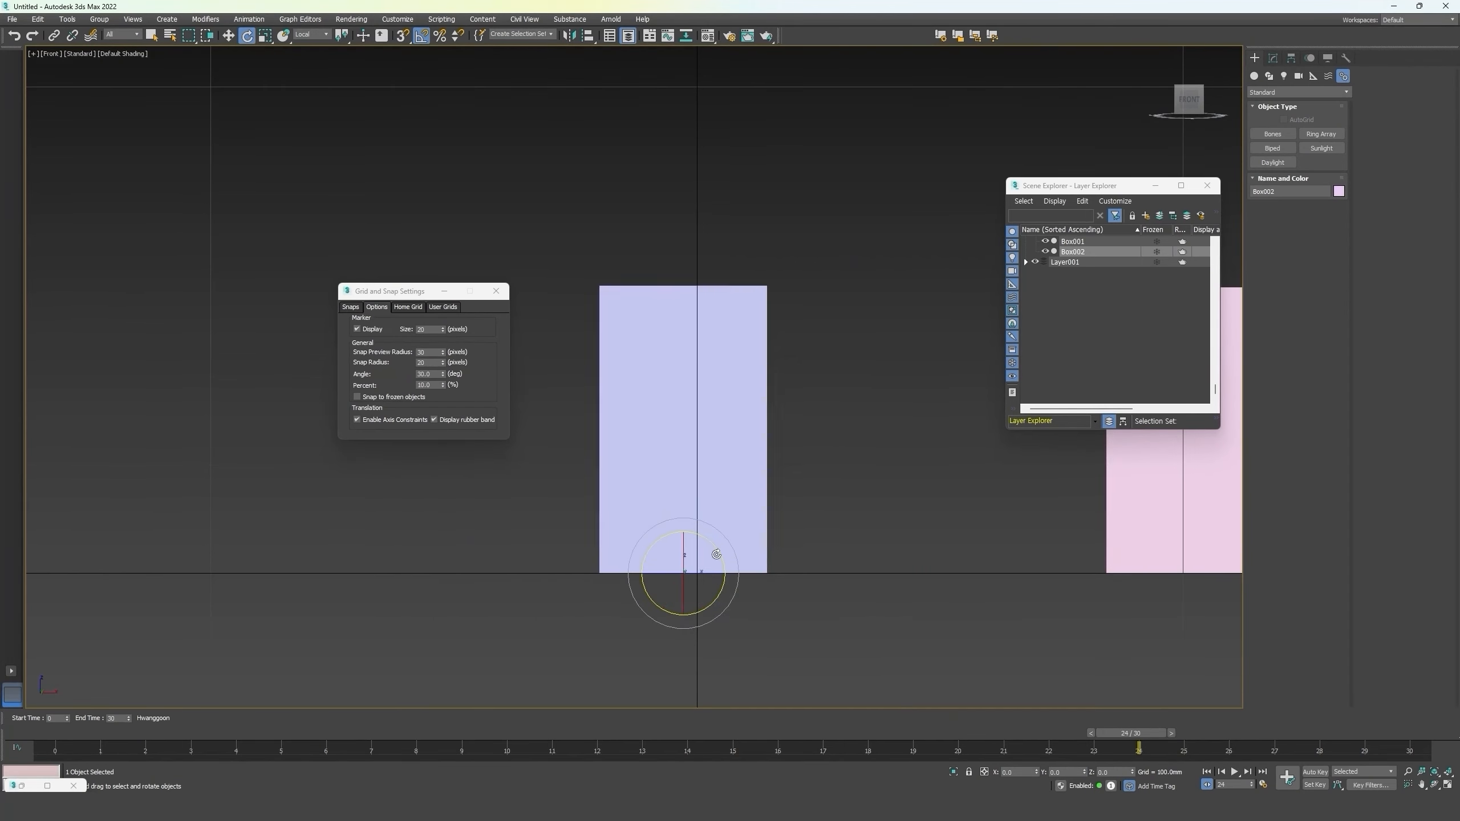
Examine the home grid spacing settings against the grid in the front view.
left_click(382, 310)
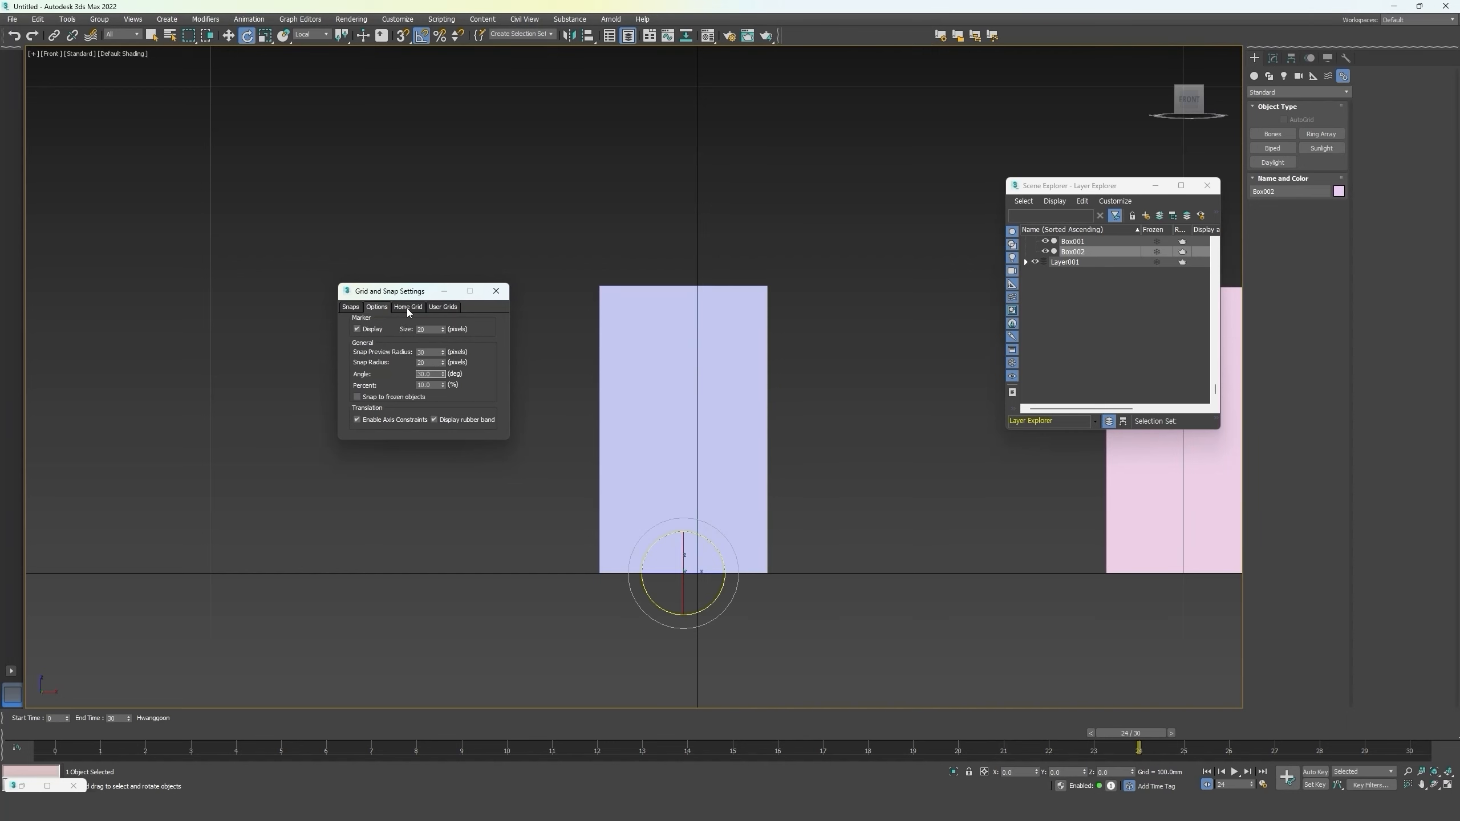
left_click(407, 308)
scroll(570, 390, "down", 6)
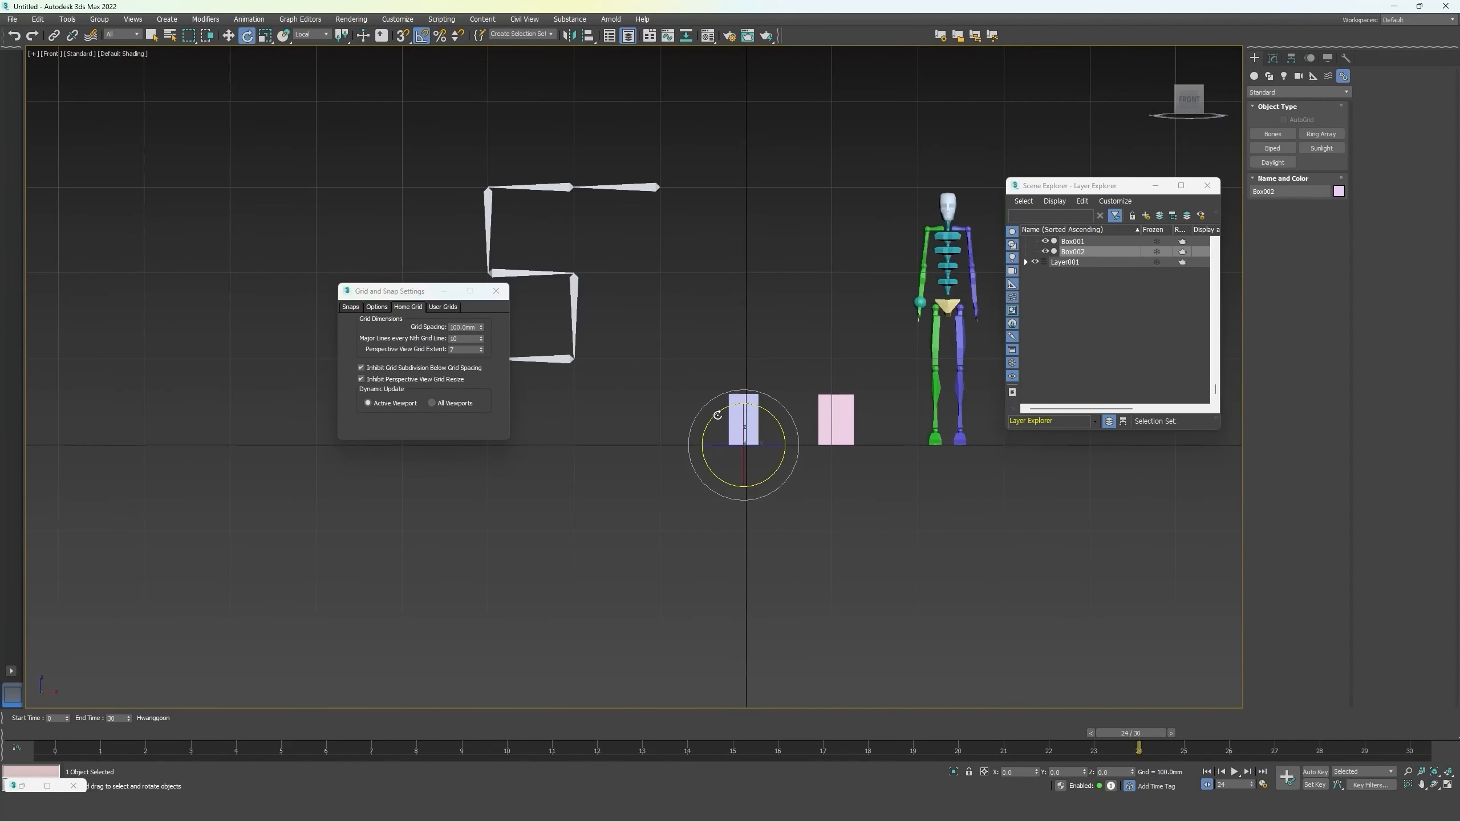
scroll(717, 415, "down", 3)
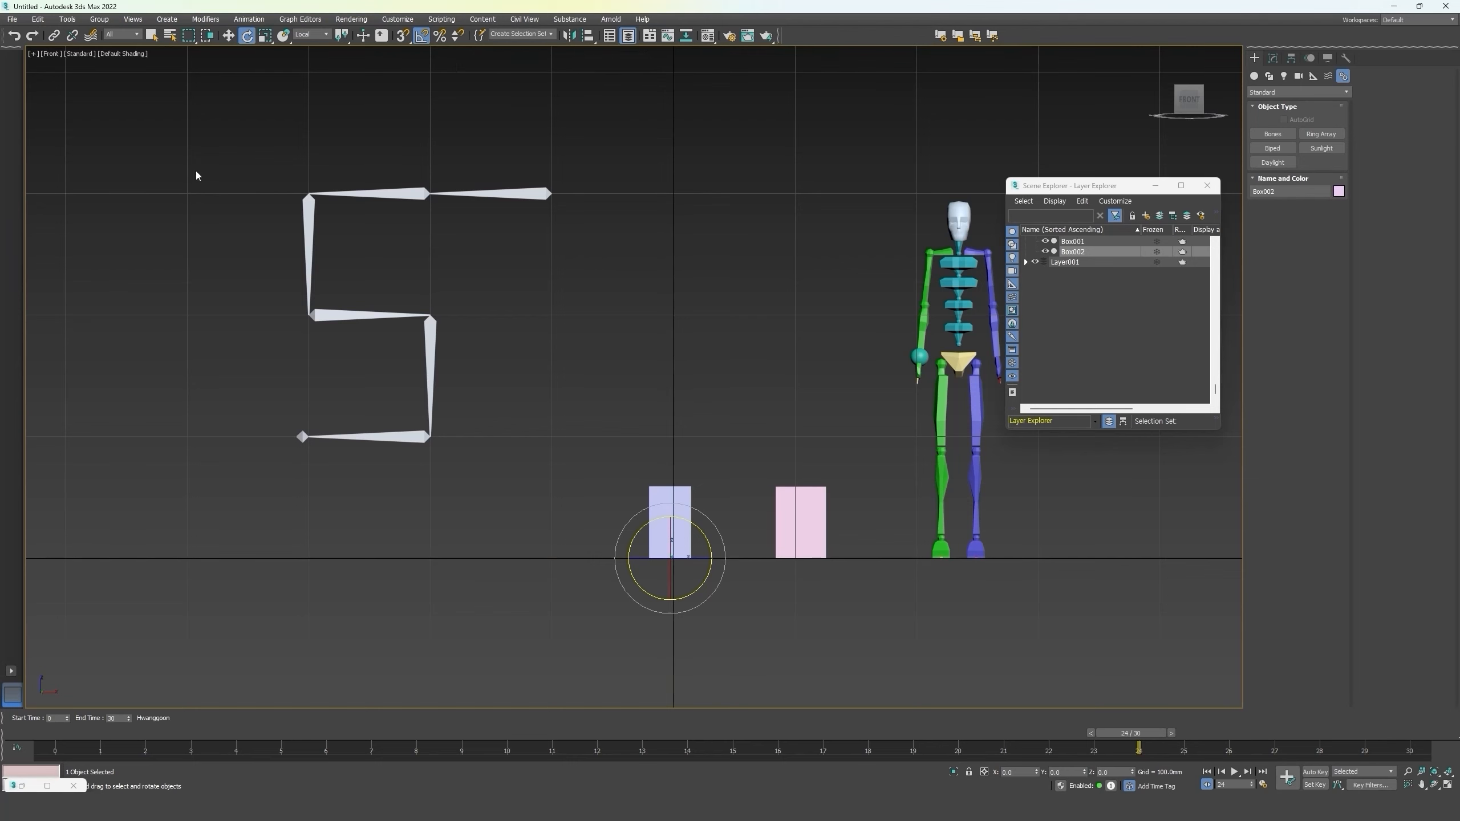
Create a selection set named bone from the seven bones of the zigzag chain, and reselect the bones through that set.
left_click_drag(196, 169, 582, 492)
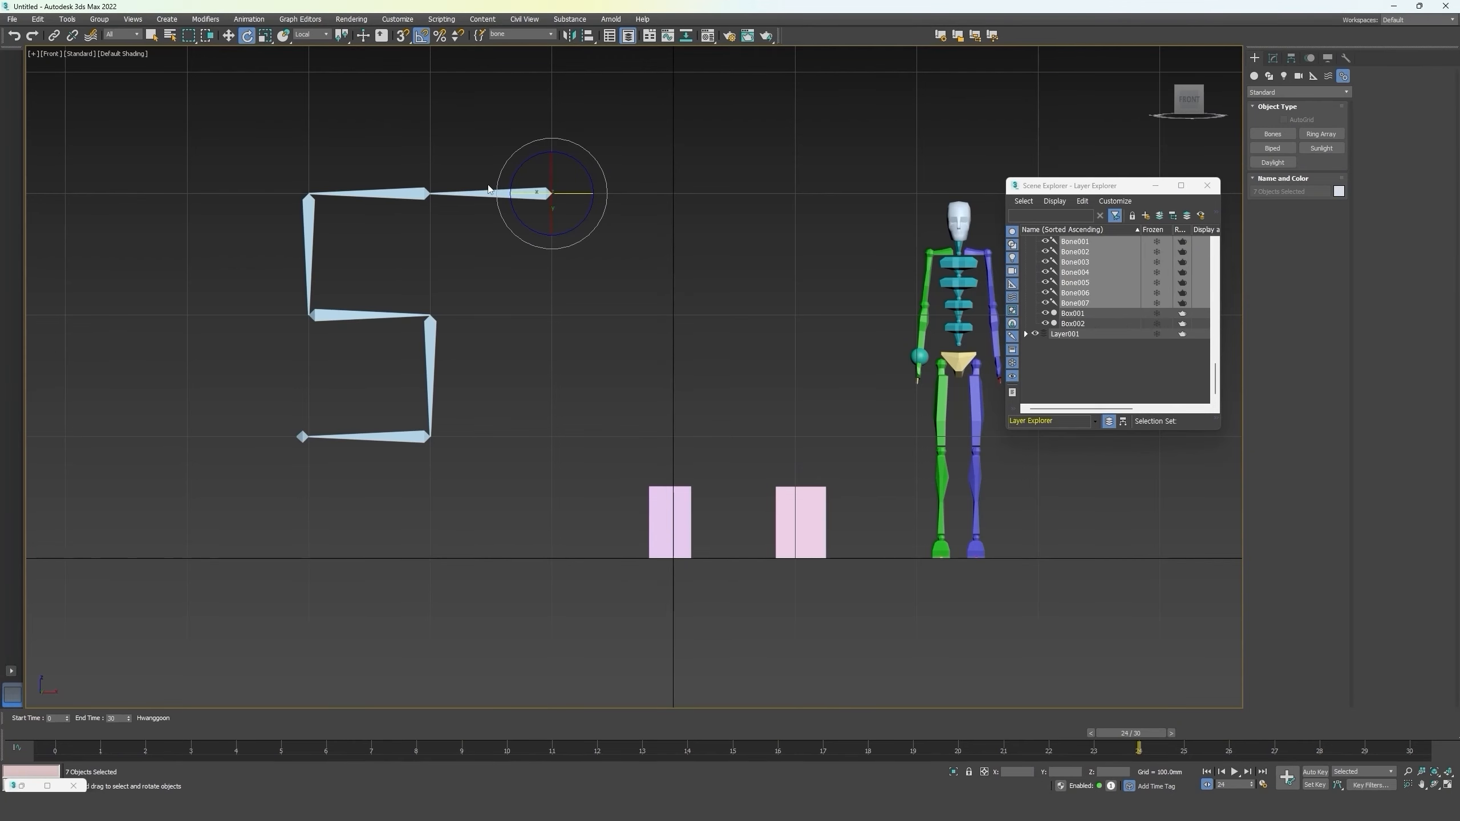
left_click(488, 219)
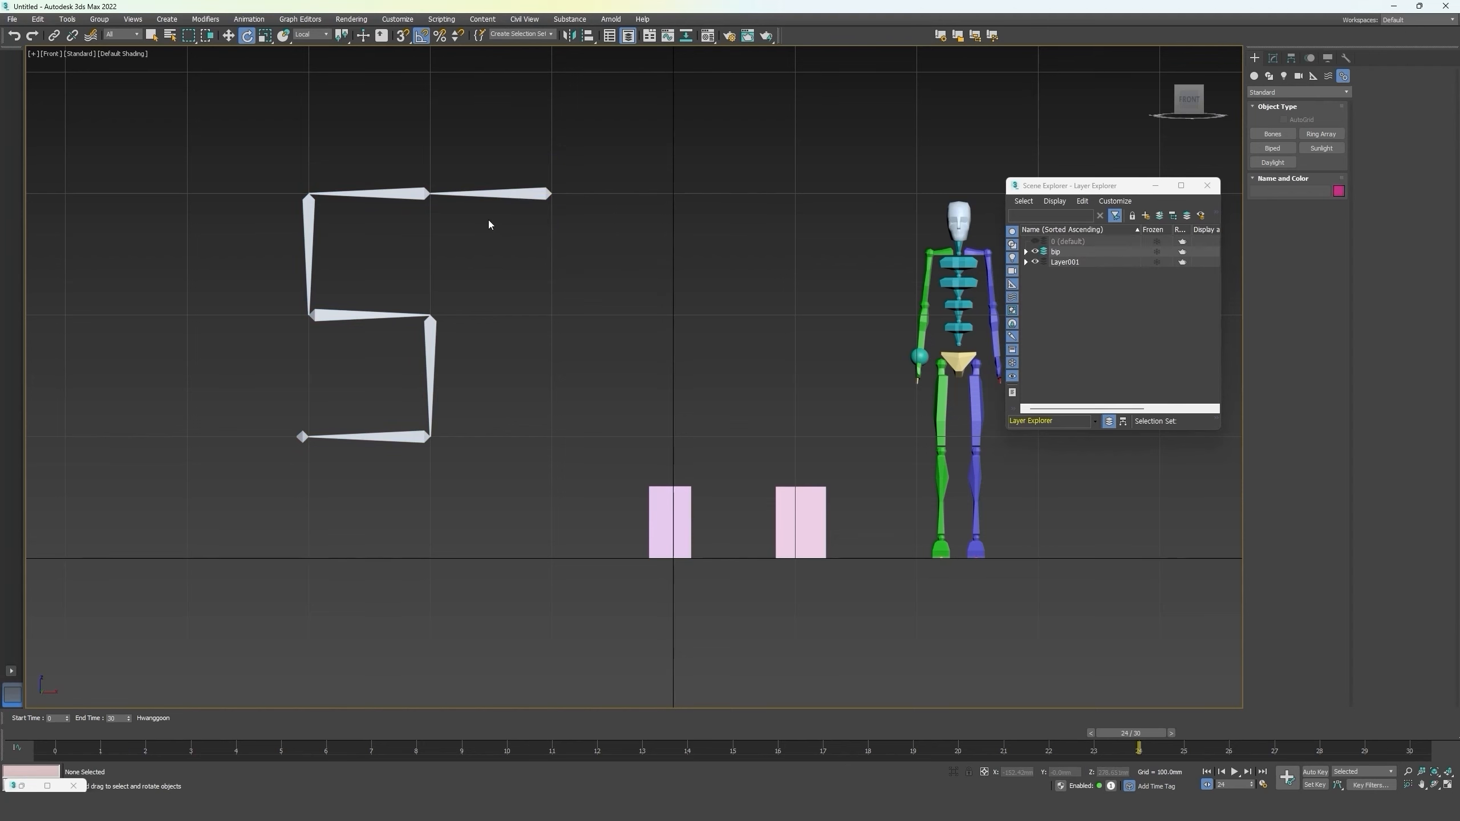
left_click_drag(815, 525, 690, 405)
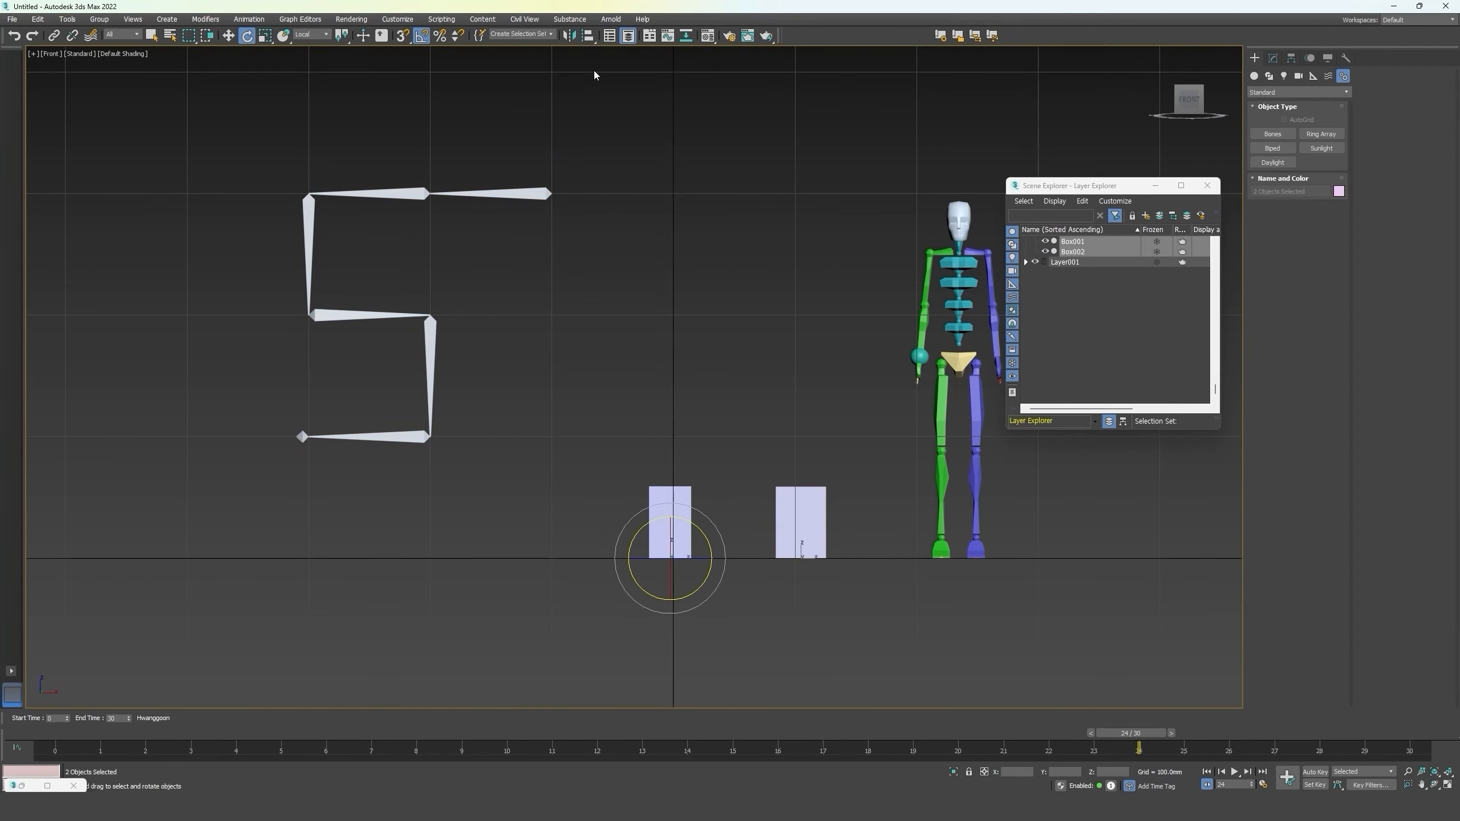
left_click(549, 35)
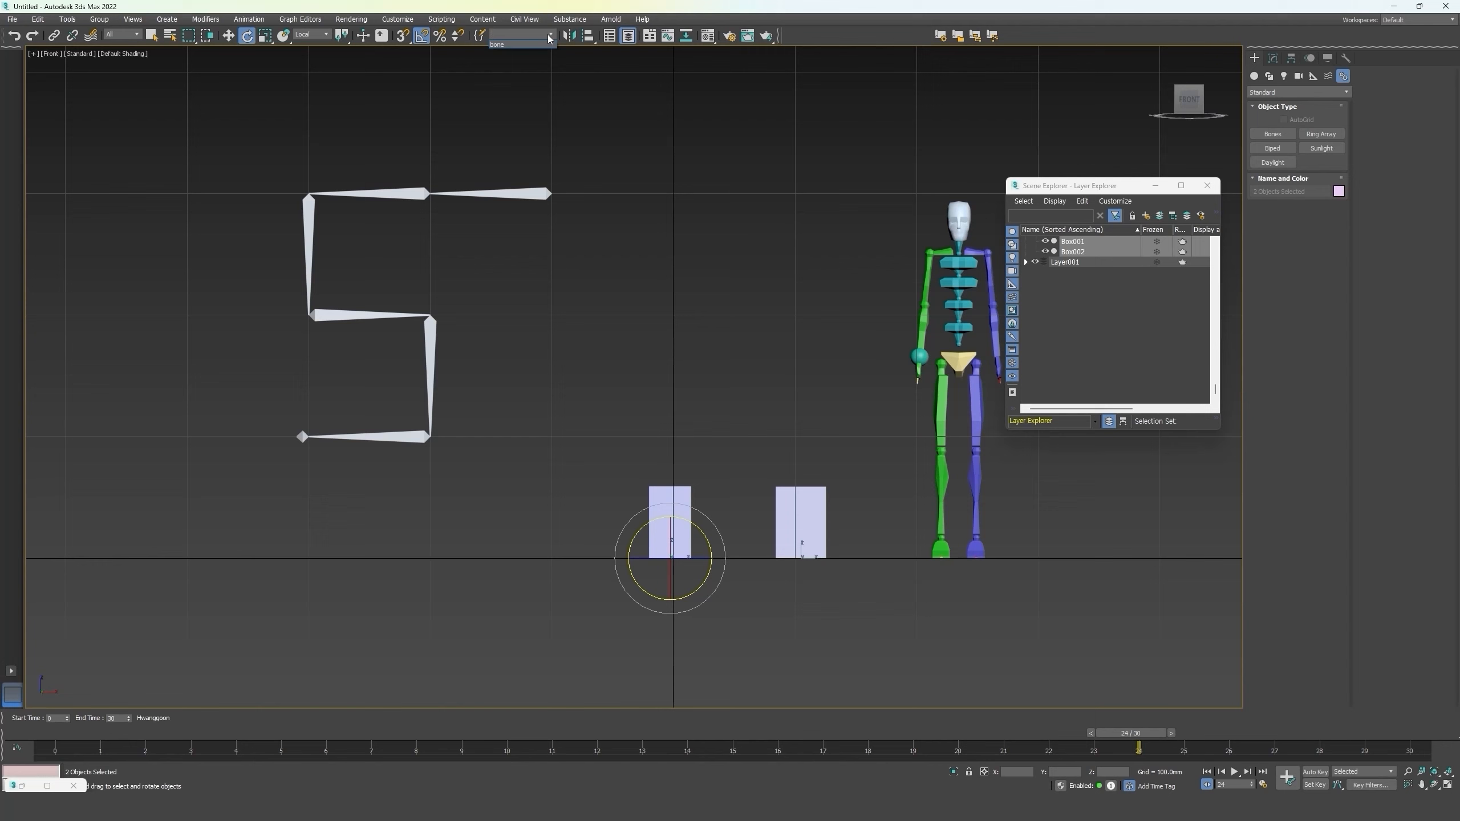
left_click(512, 45)
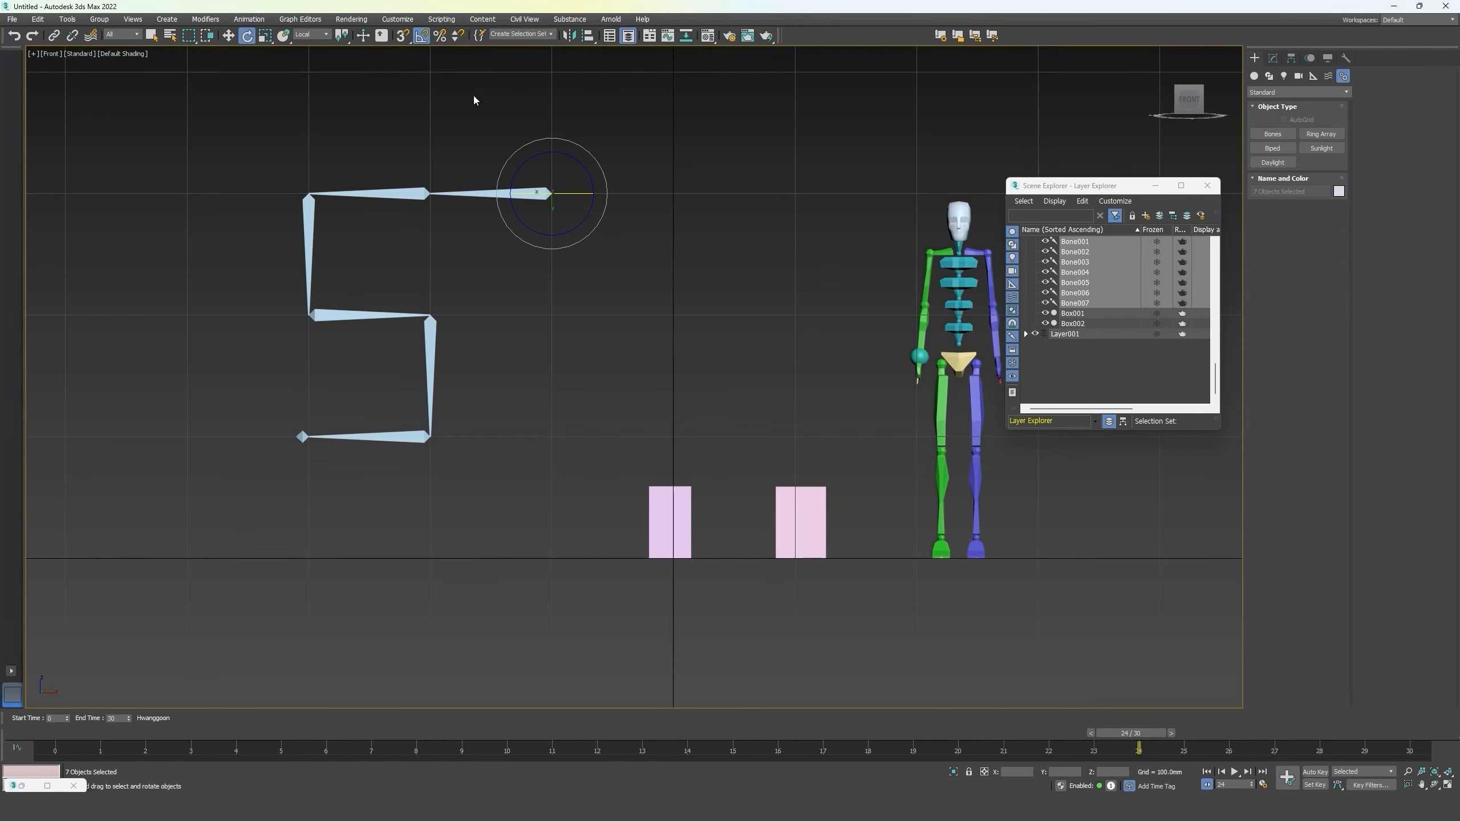
Open the named selection sets, expand the bone set and add the left box to it.
left_click(479, 36)
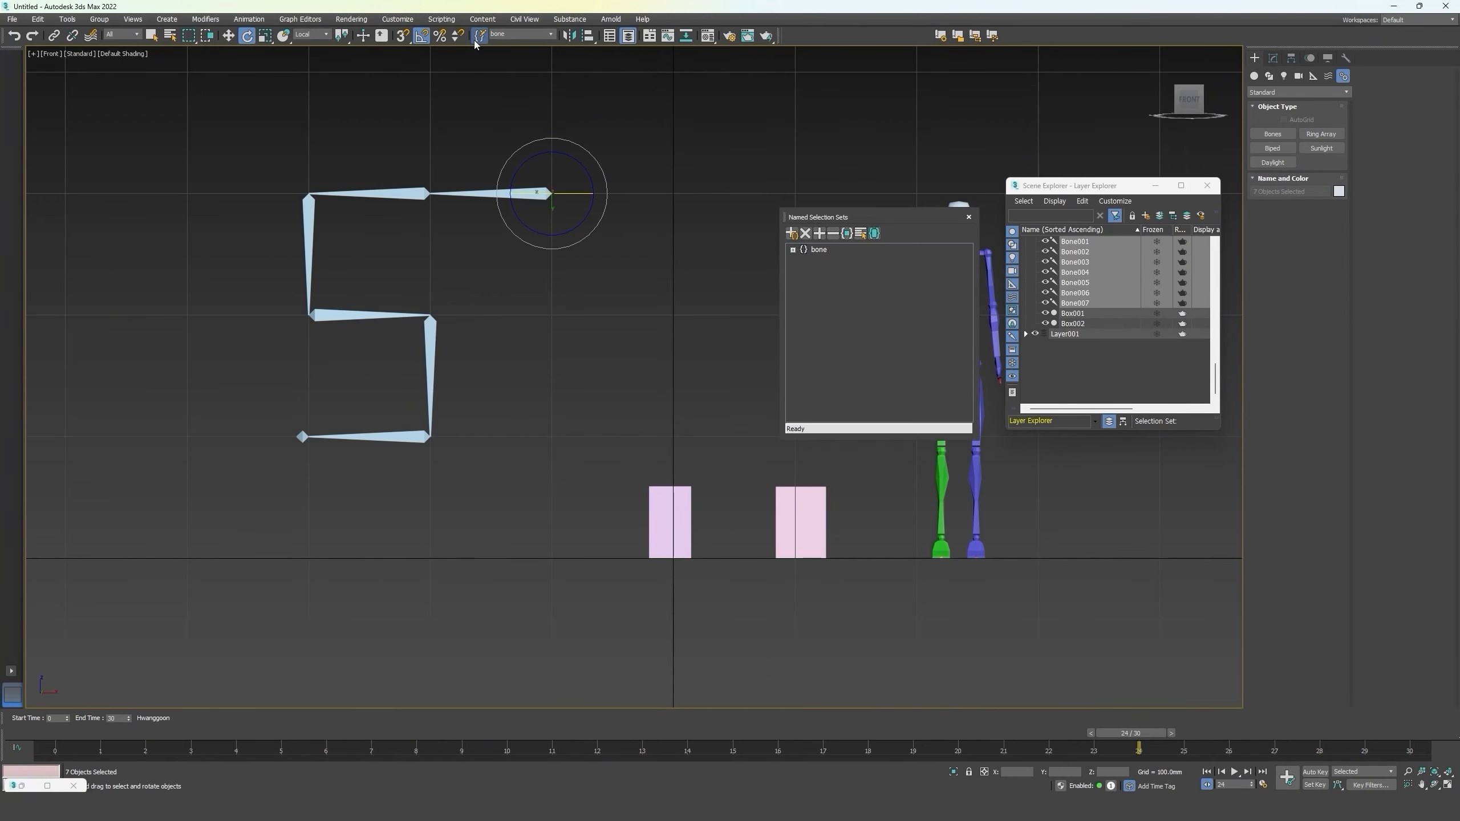
left_click_drag(831, 220, 678, 146)
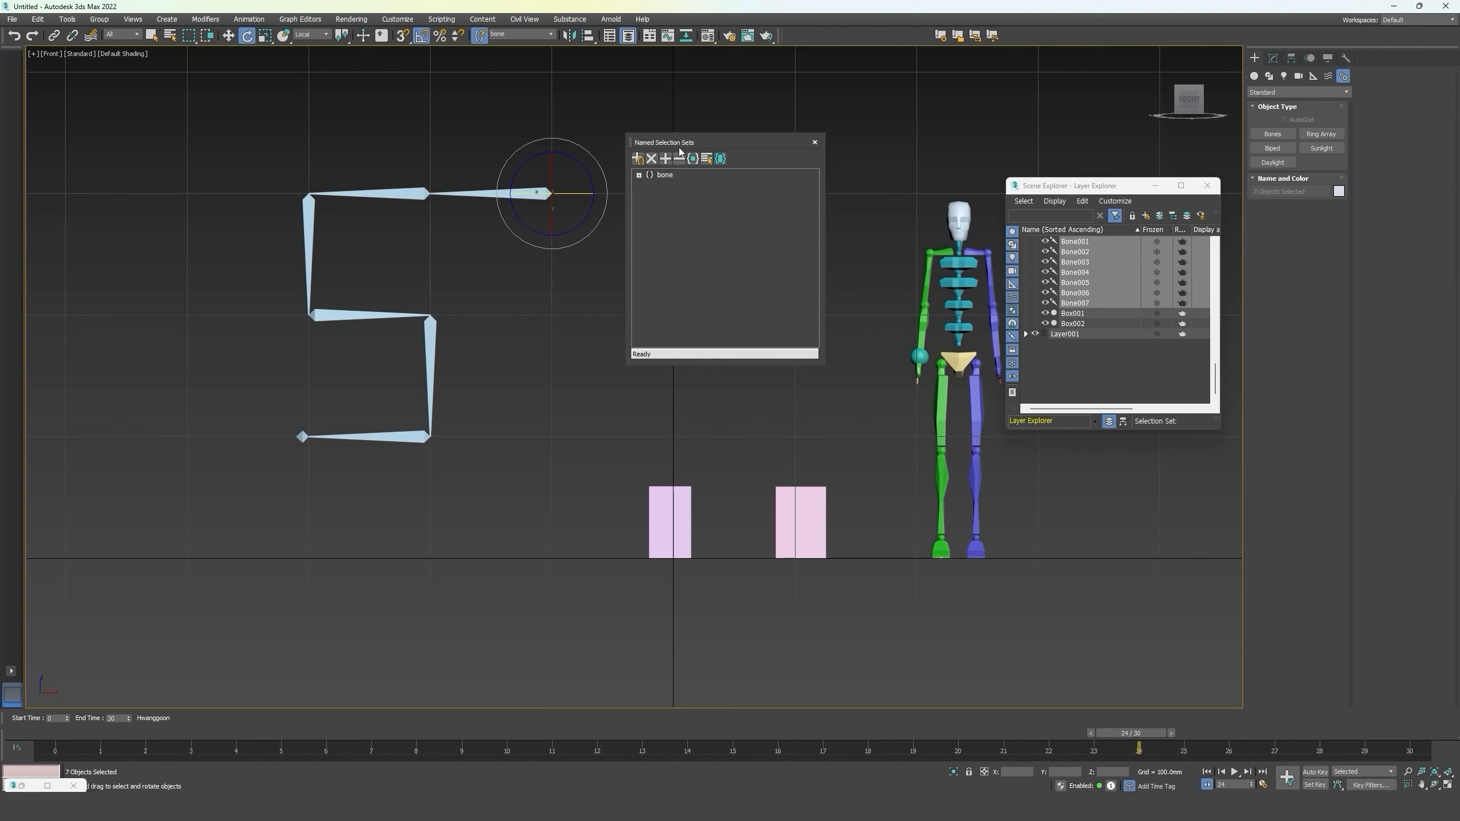
left_click(639, 175)
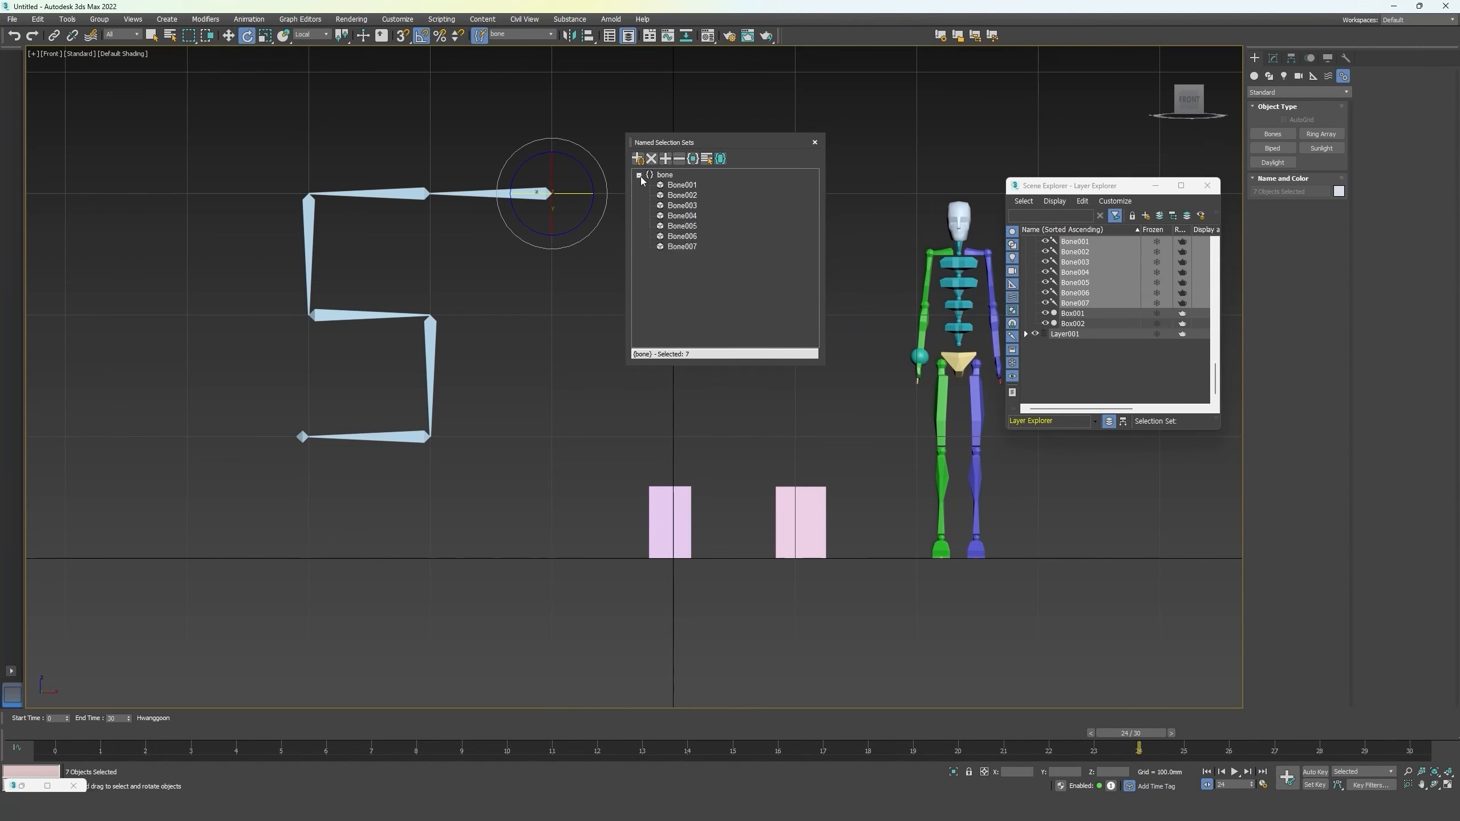
left_click(670, 498)
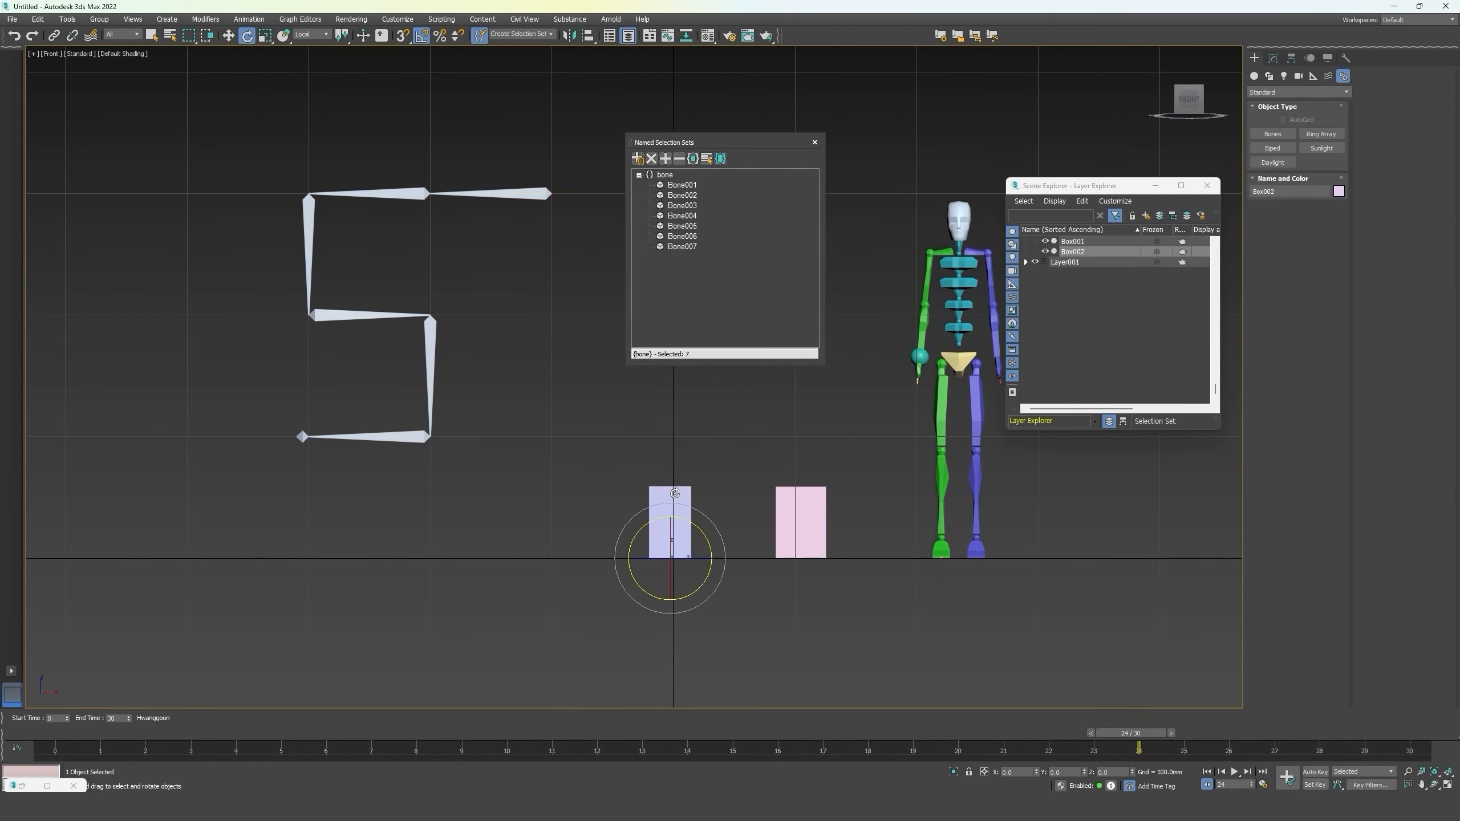
left_click(666, 175)
left_click(665, 158)
Remove Bone007 and Bone006 from the bone selection set.
left_click(681, 246)
left_click(681, 236)
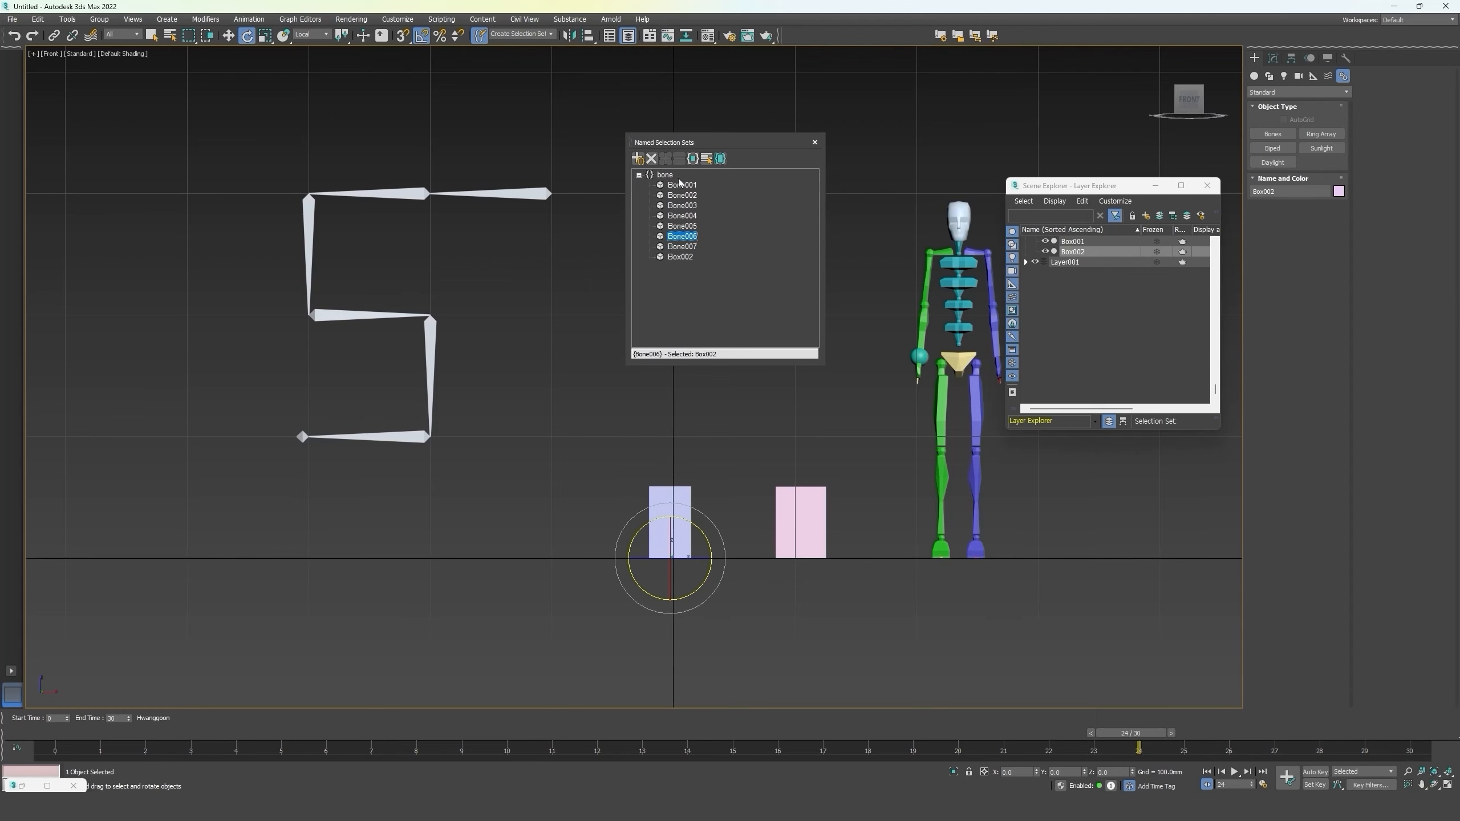
left_click(651, 159)
left_click(652, 159)
Create a new selection set named box from the selected left box.
left_click(673, 286)
left_click(637, 158)
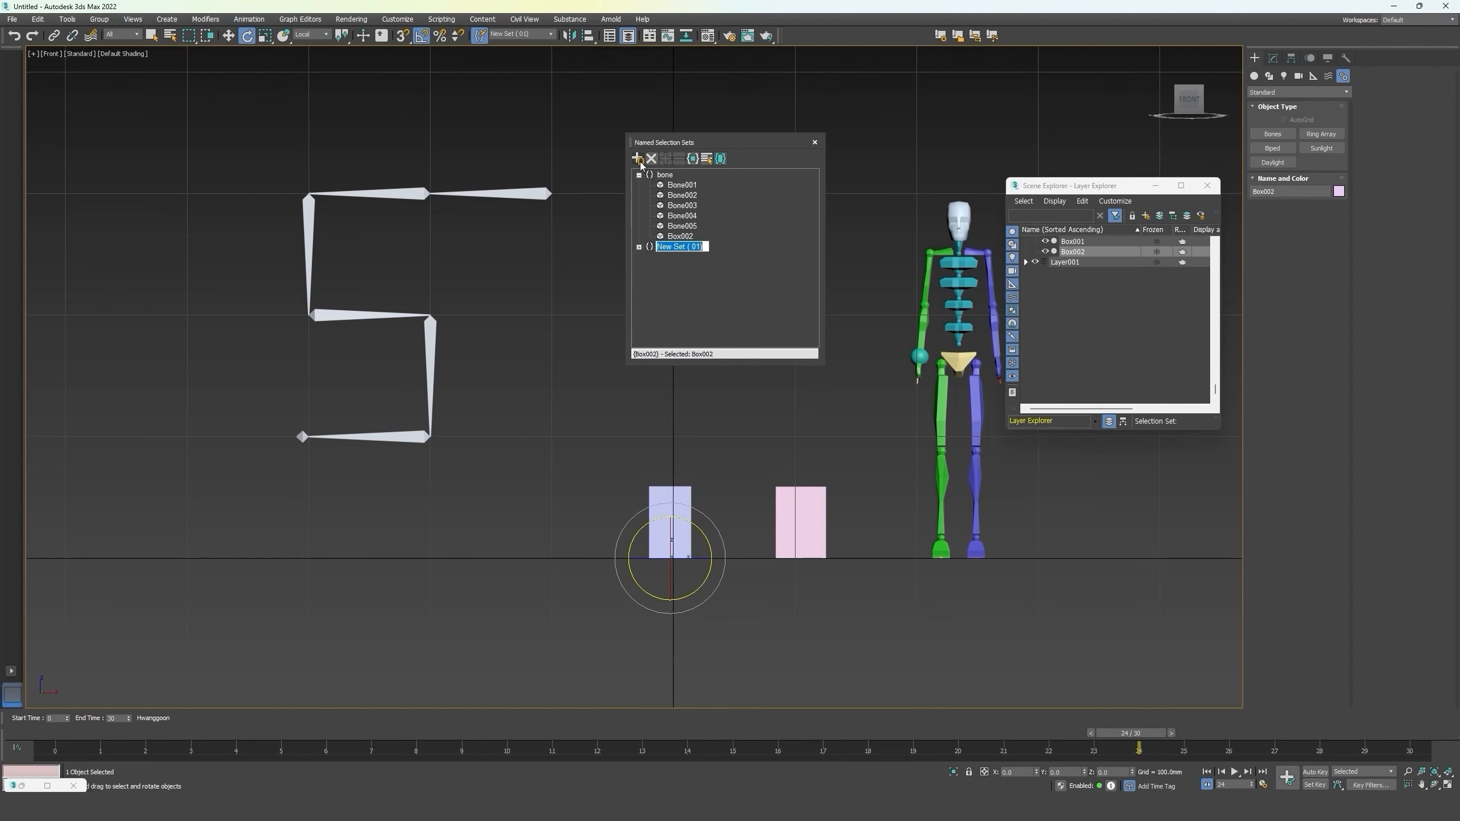
type("box")
key("Return")
left_click(788, 527, "ctrl")
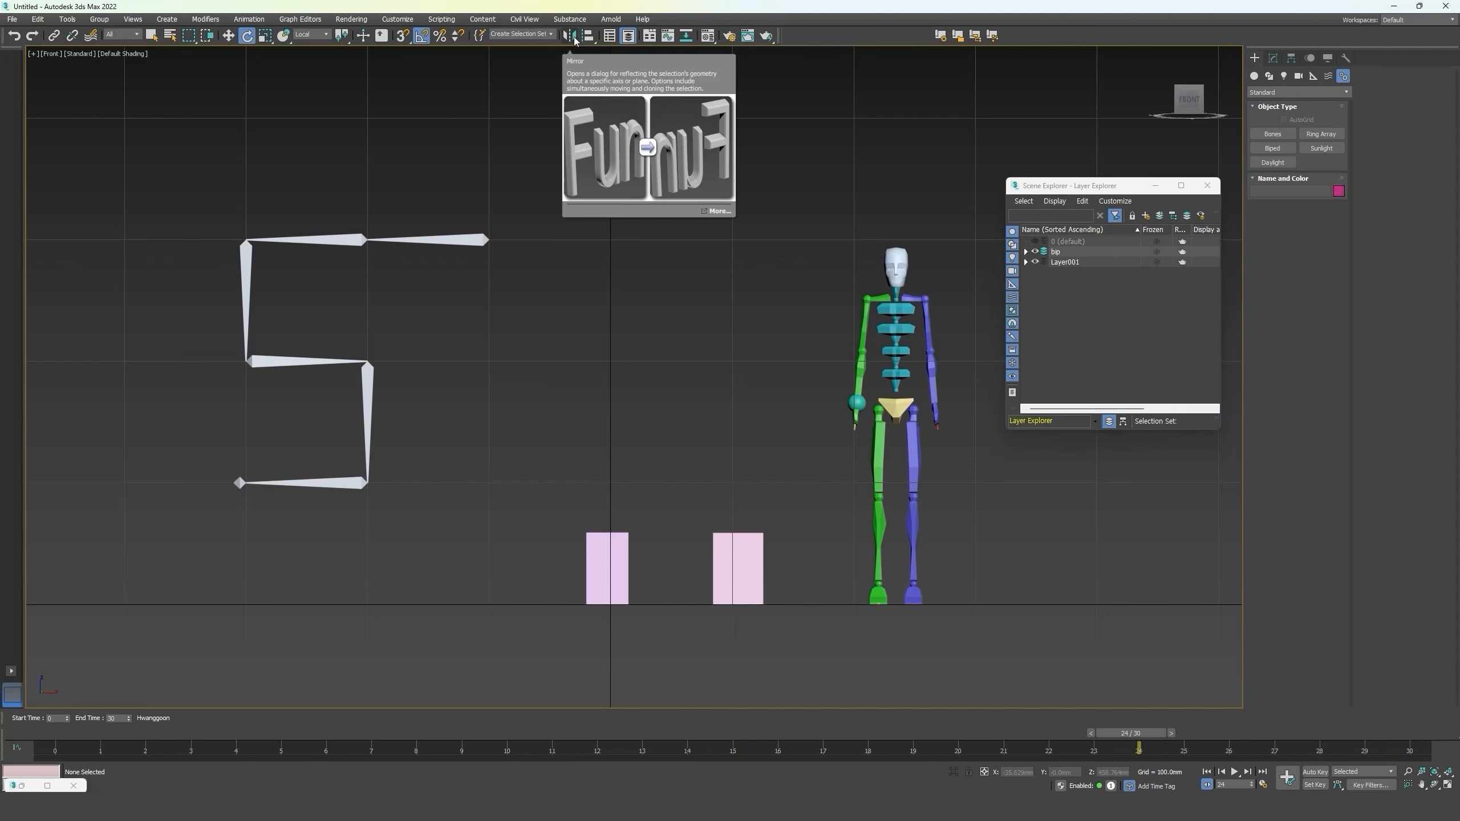
Move the left box about 118 mm along the negative X axis in the front view.
middle_click_drag(609, 370, 580, 302)
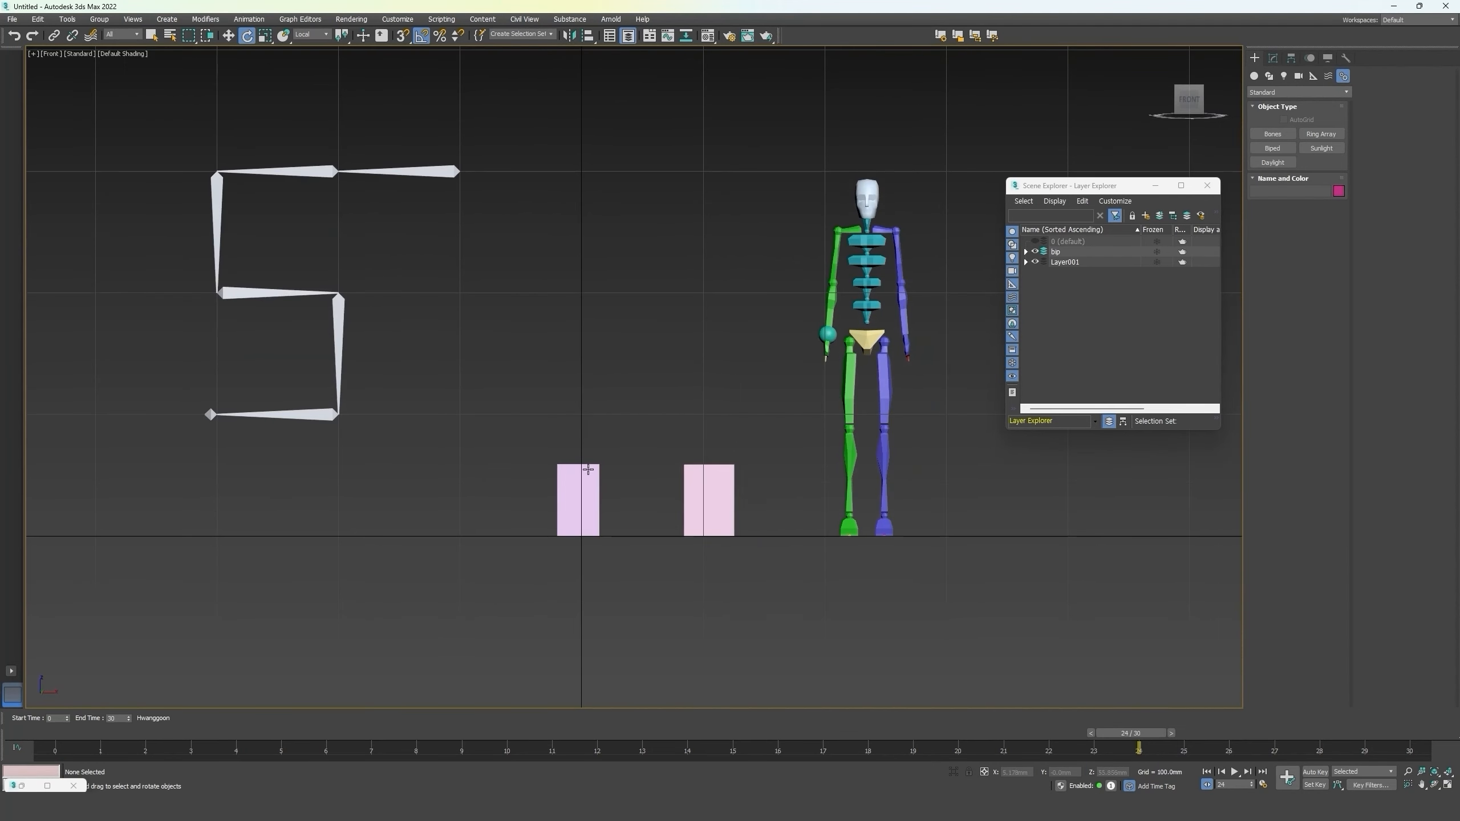
left_click(587, 473)
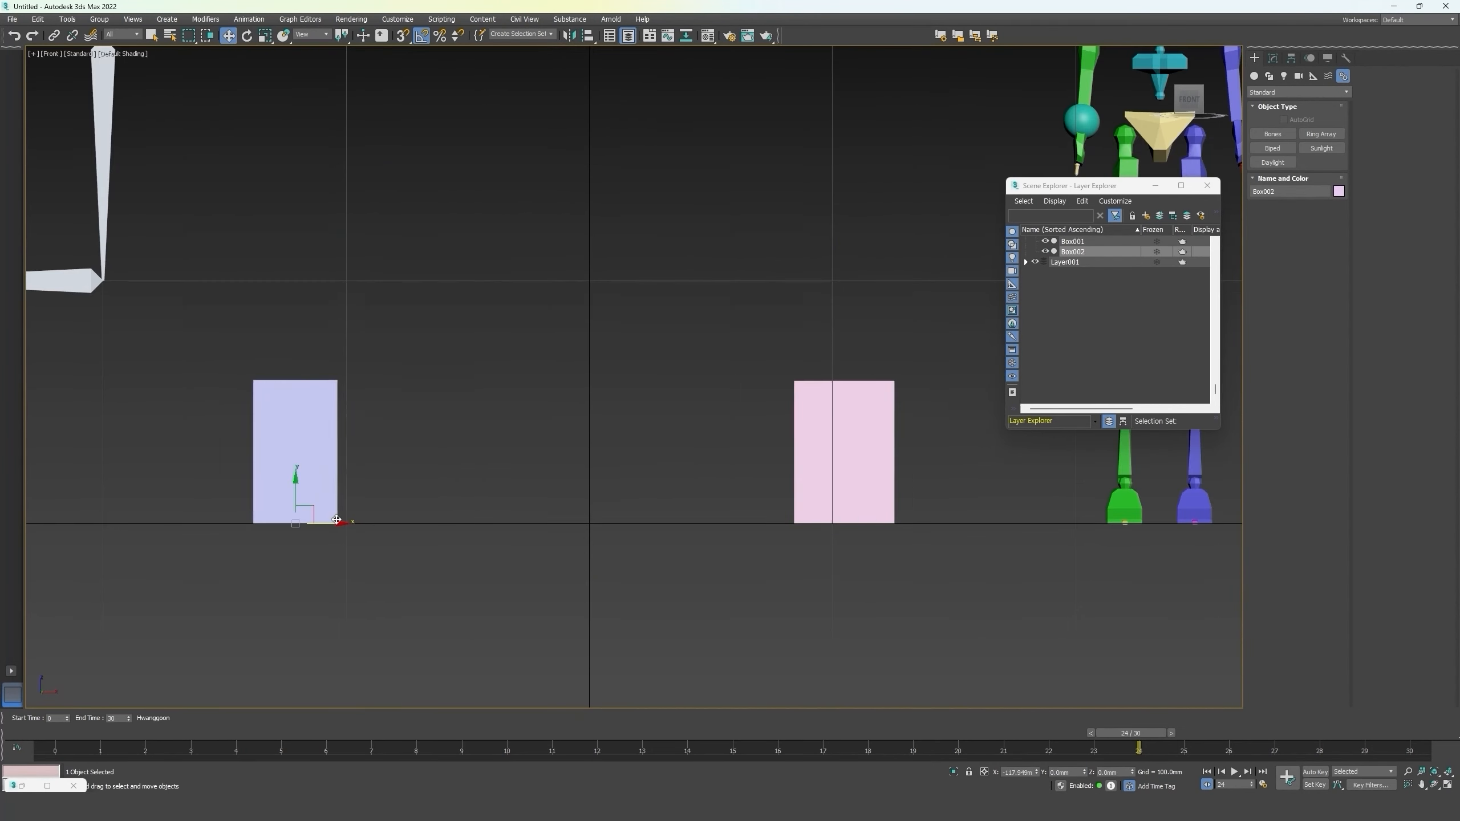
left_click_drag(335, 519, 336, 519)
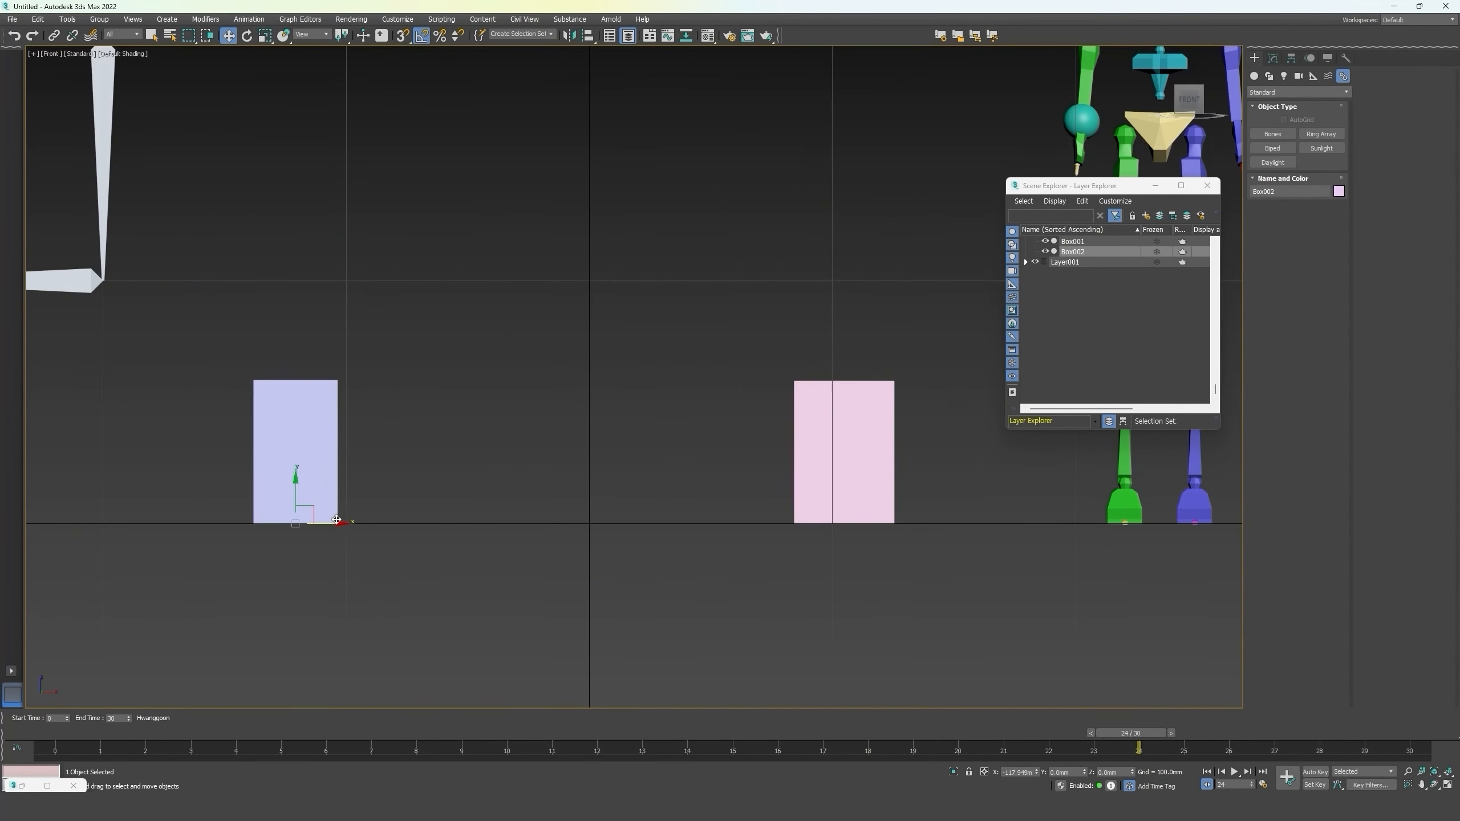
Move only the left box's pivot to the world origin, with X and Y at 0 mm, and leave pivot editing.
left_click(1290, 59)
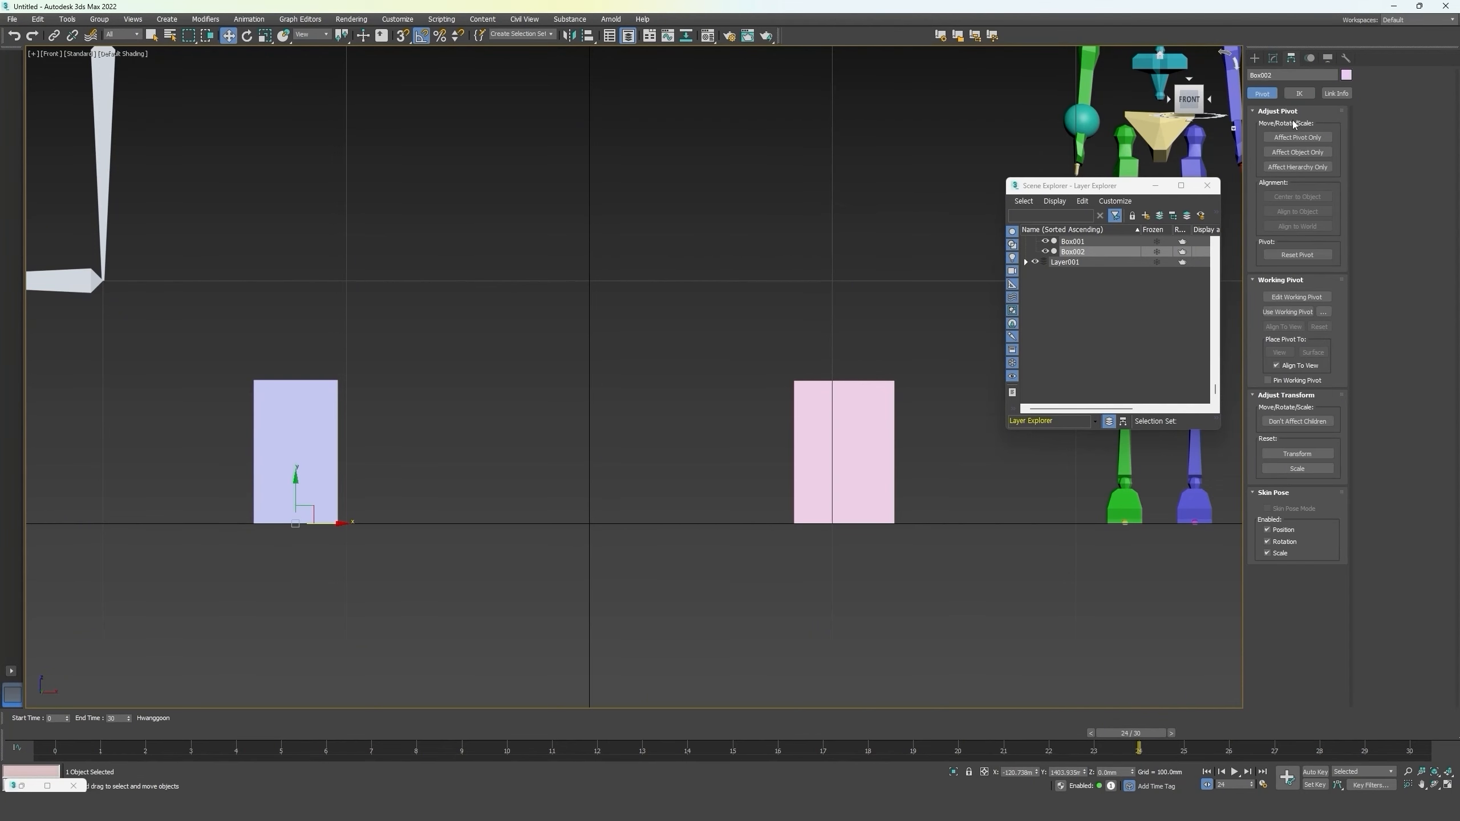
left_click(1289, 138)
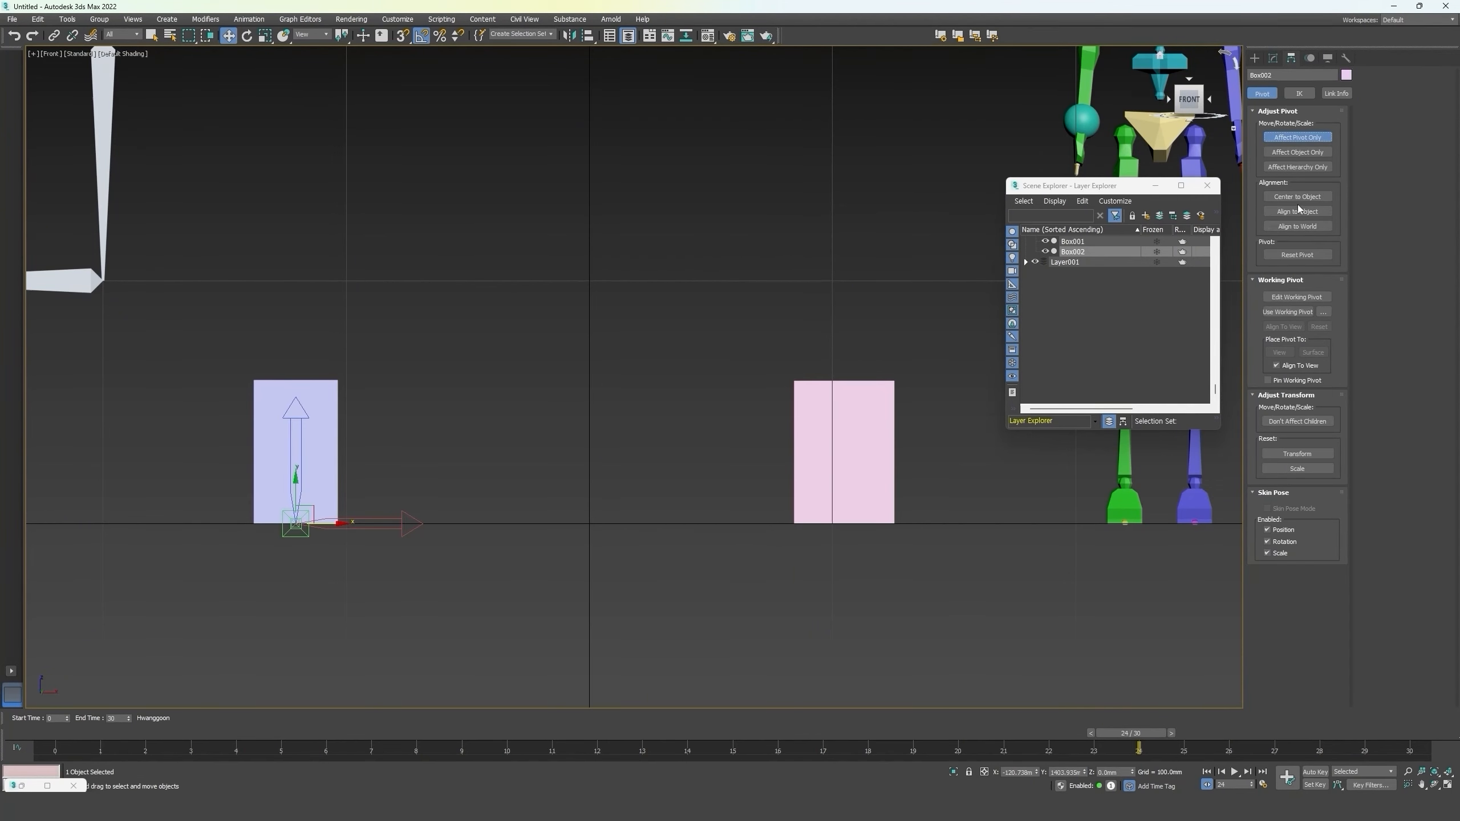
left_click_drag(397, 537, 632, 529)
right_click(1036, 772)
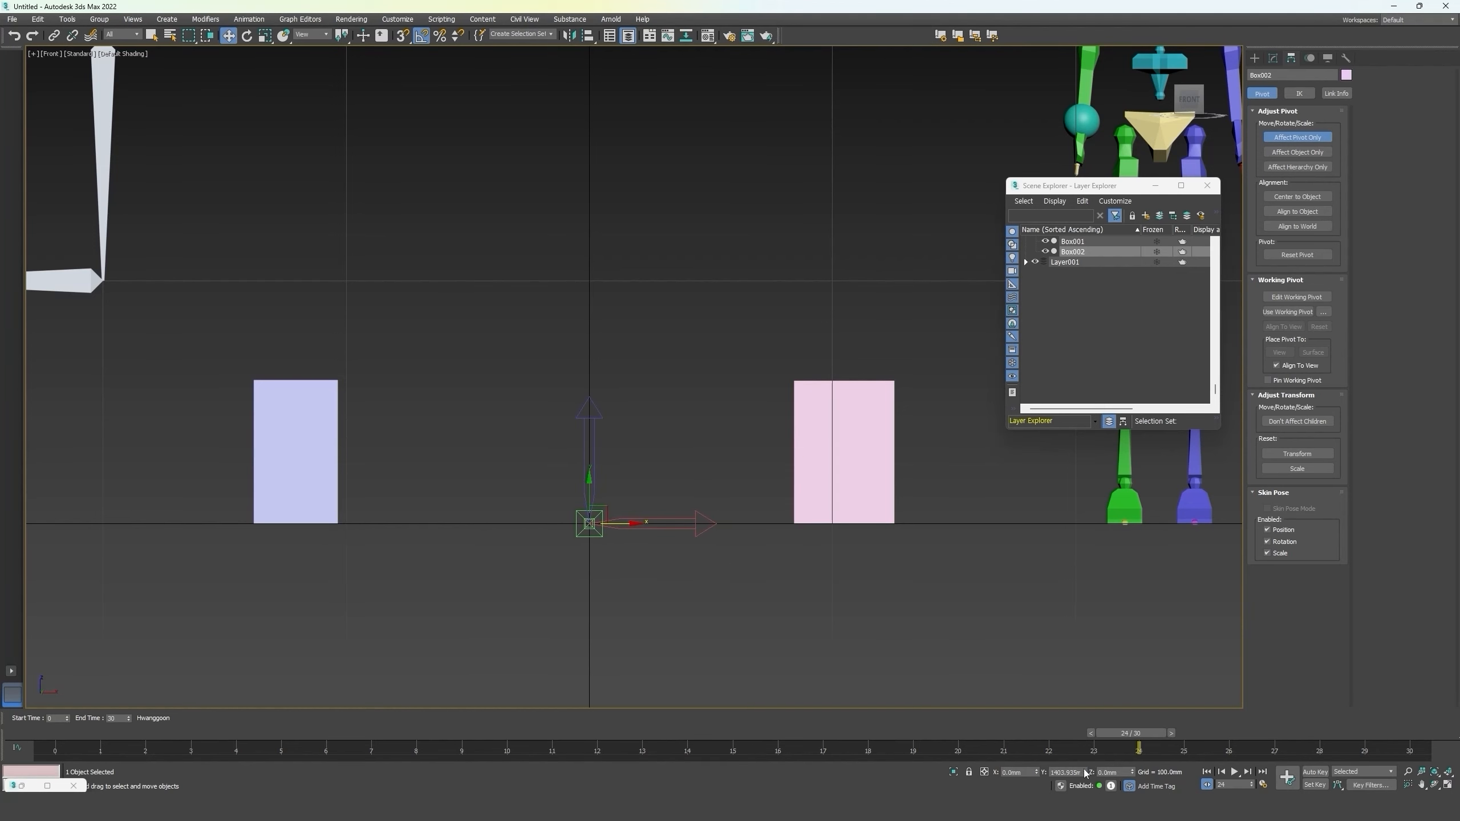
right_click(1085, 772)
scroll(479, 401, "down", 2)
middle_click_drag(479, 402, 510, 435)
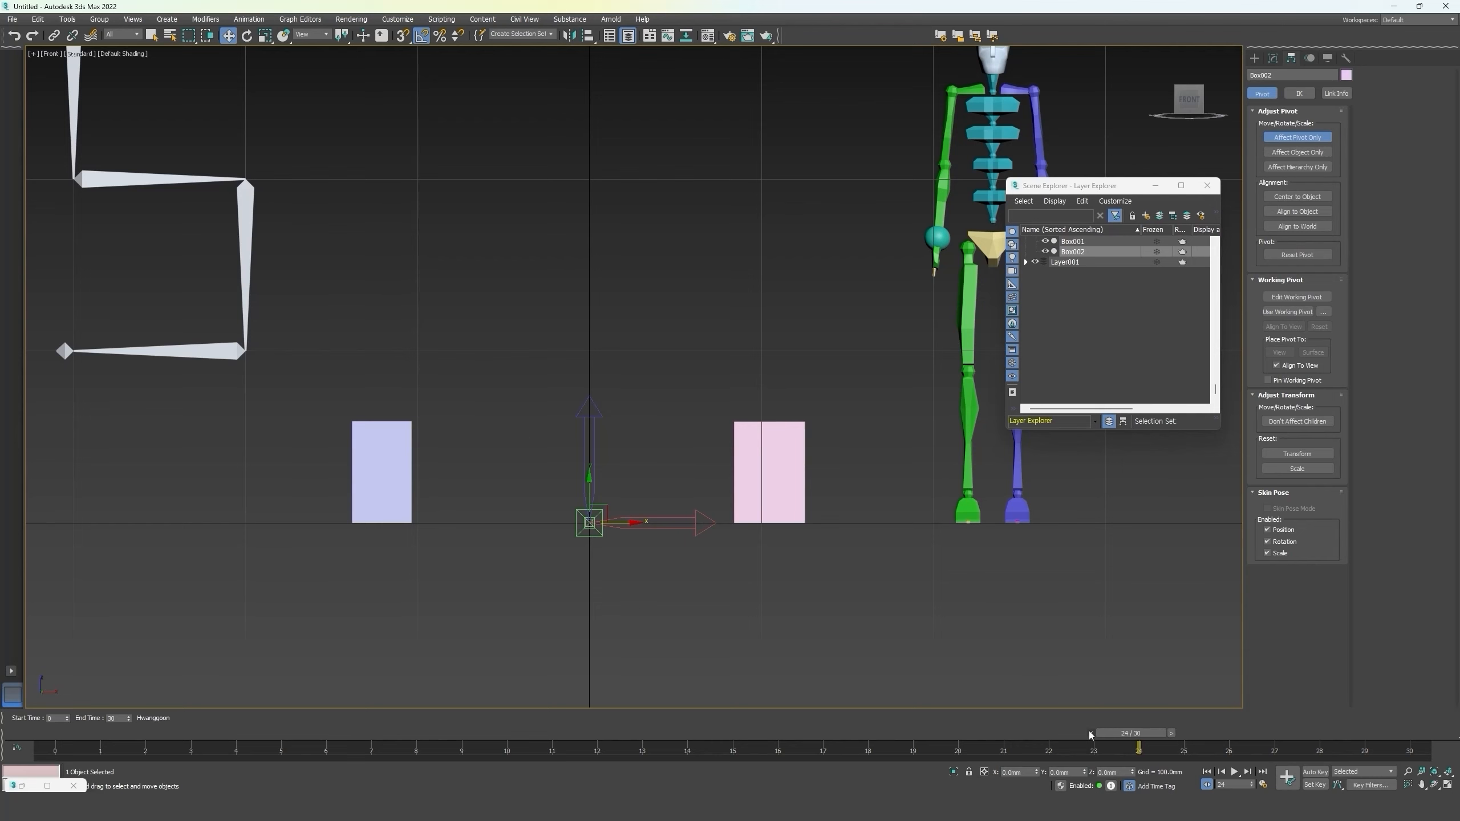
left_click(1279, 138)
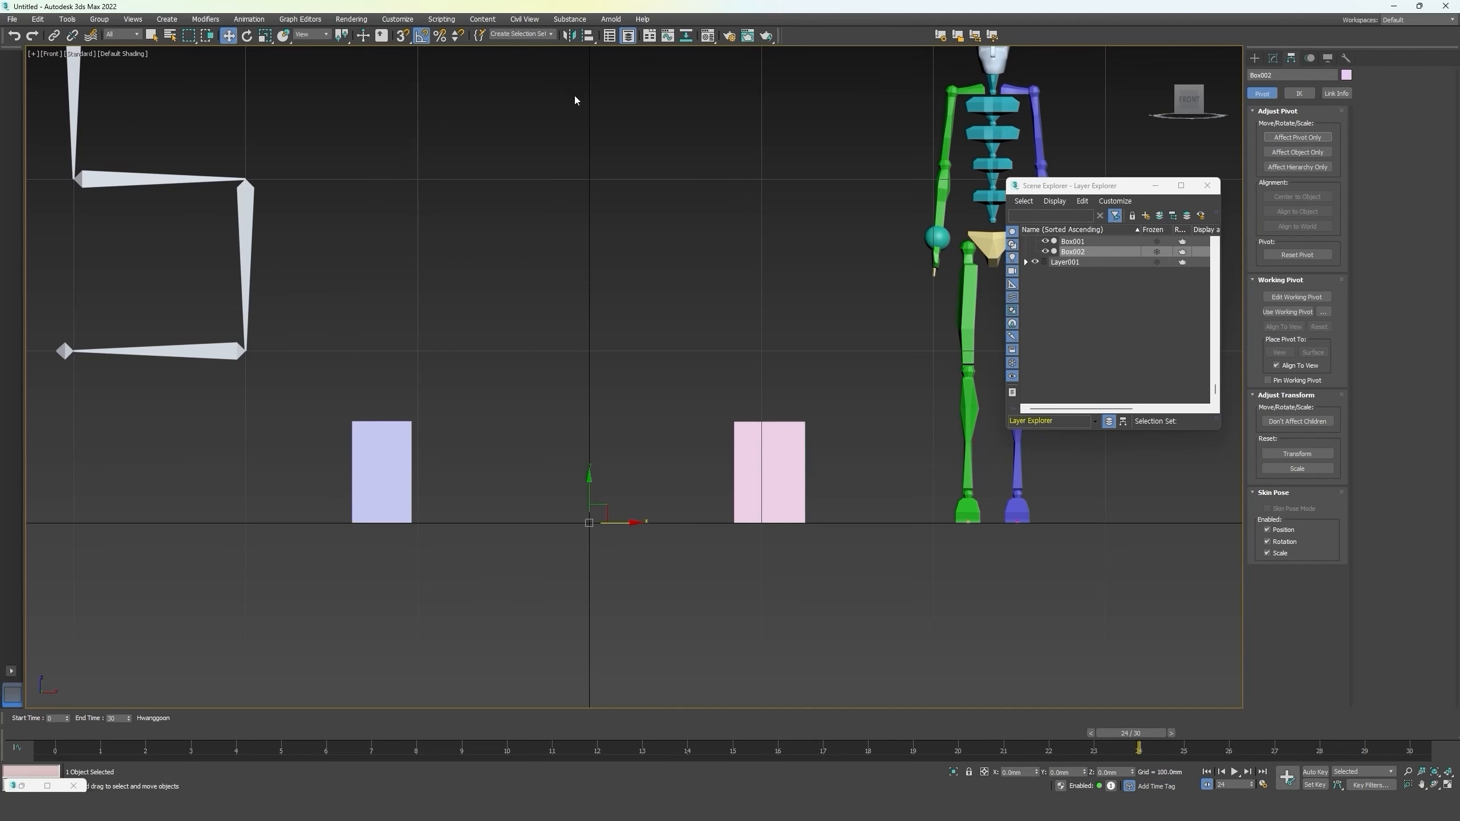
Mirror the left box along the X axis as a copy with 0 mm offset, and select the original box again.
left_click(570, 36)
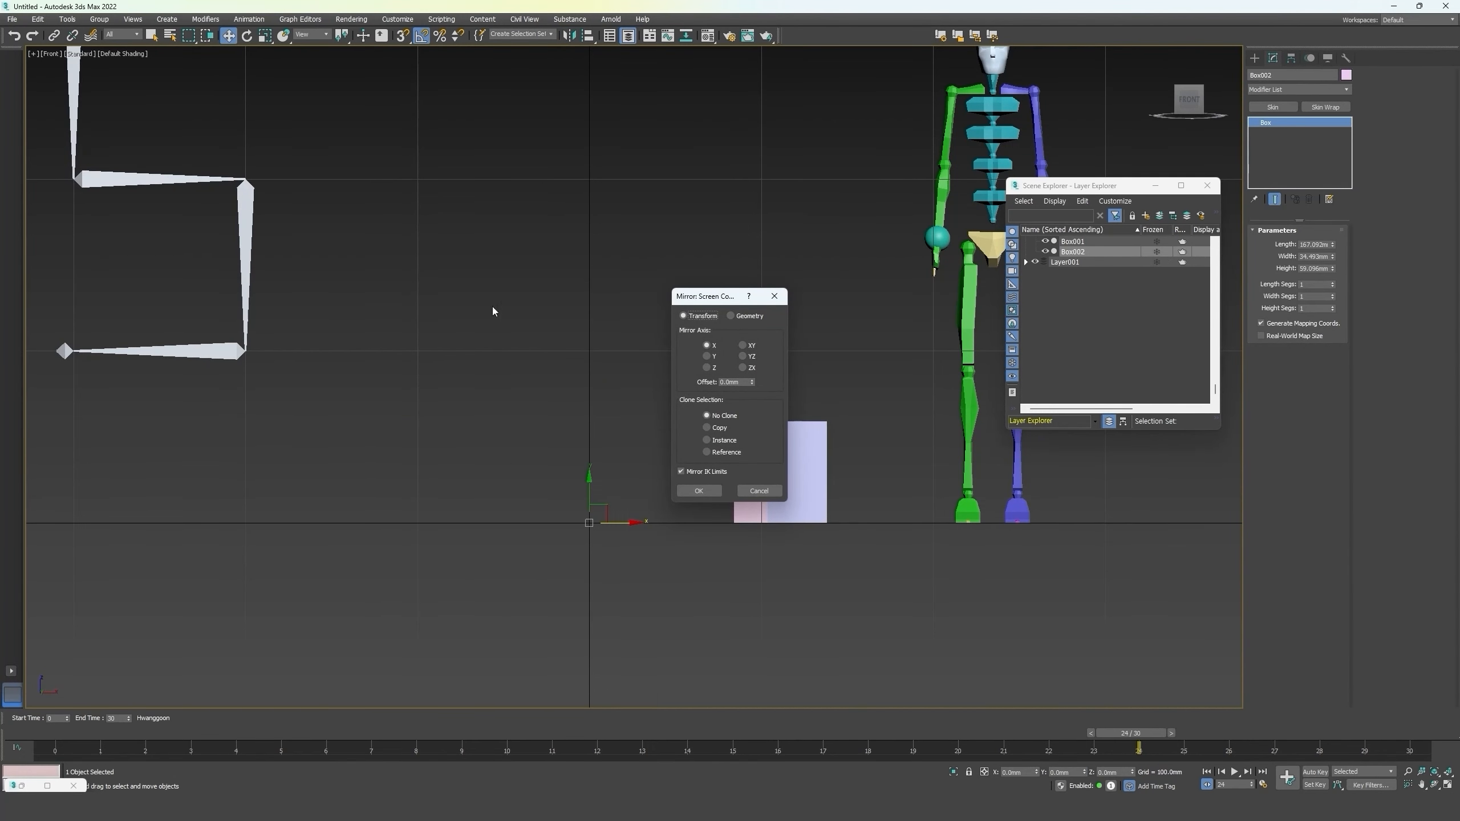
left_click(707, 348)
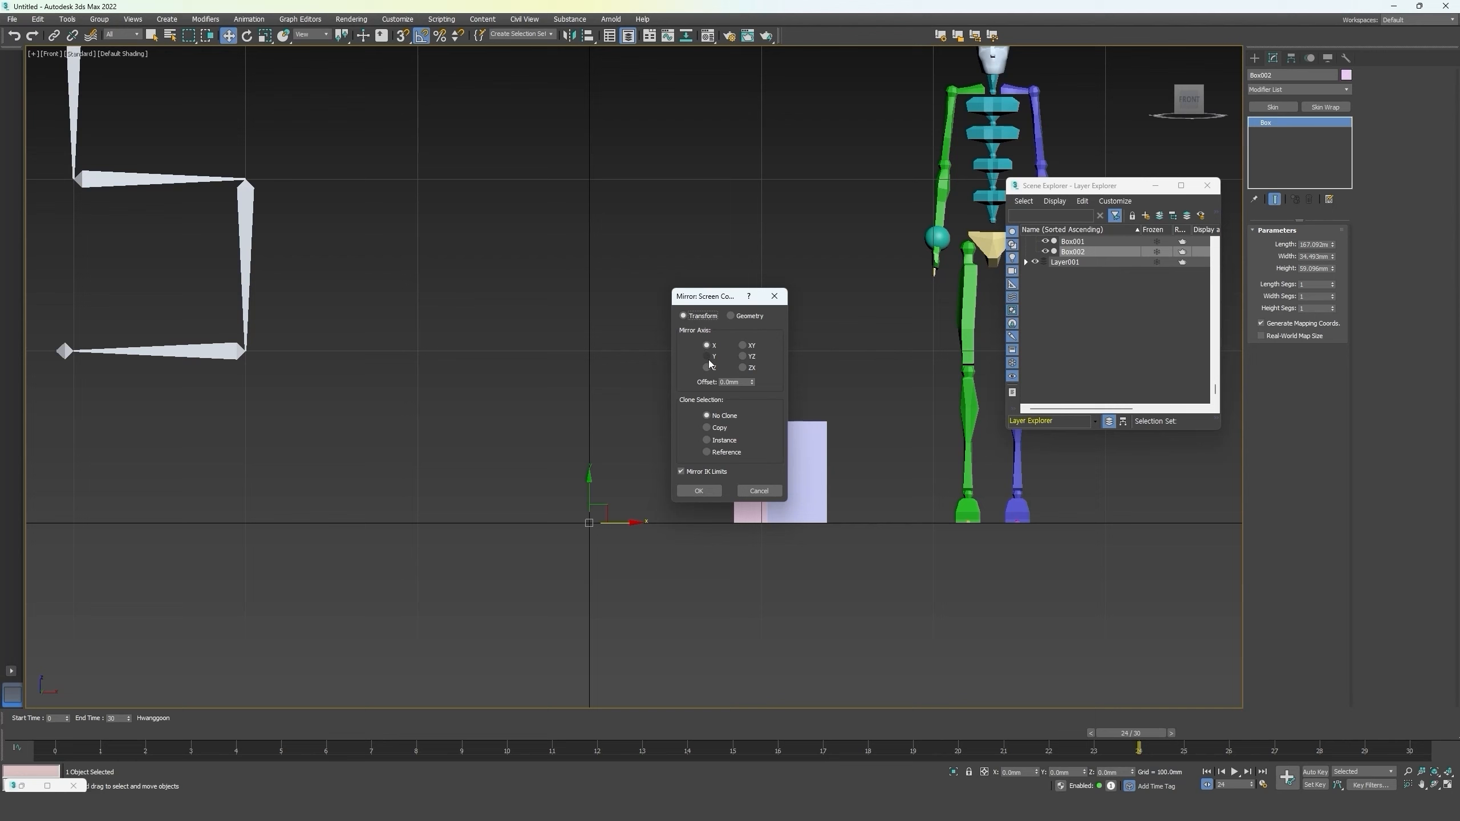
left_click(713, 429)
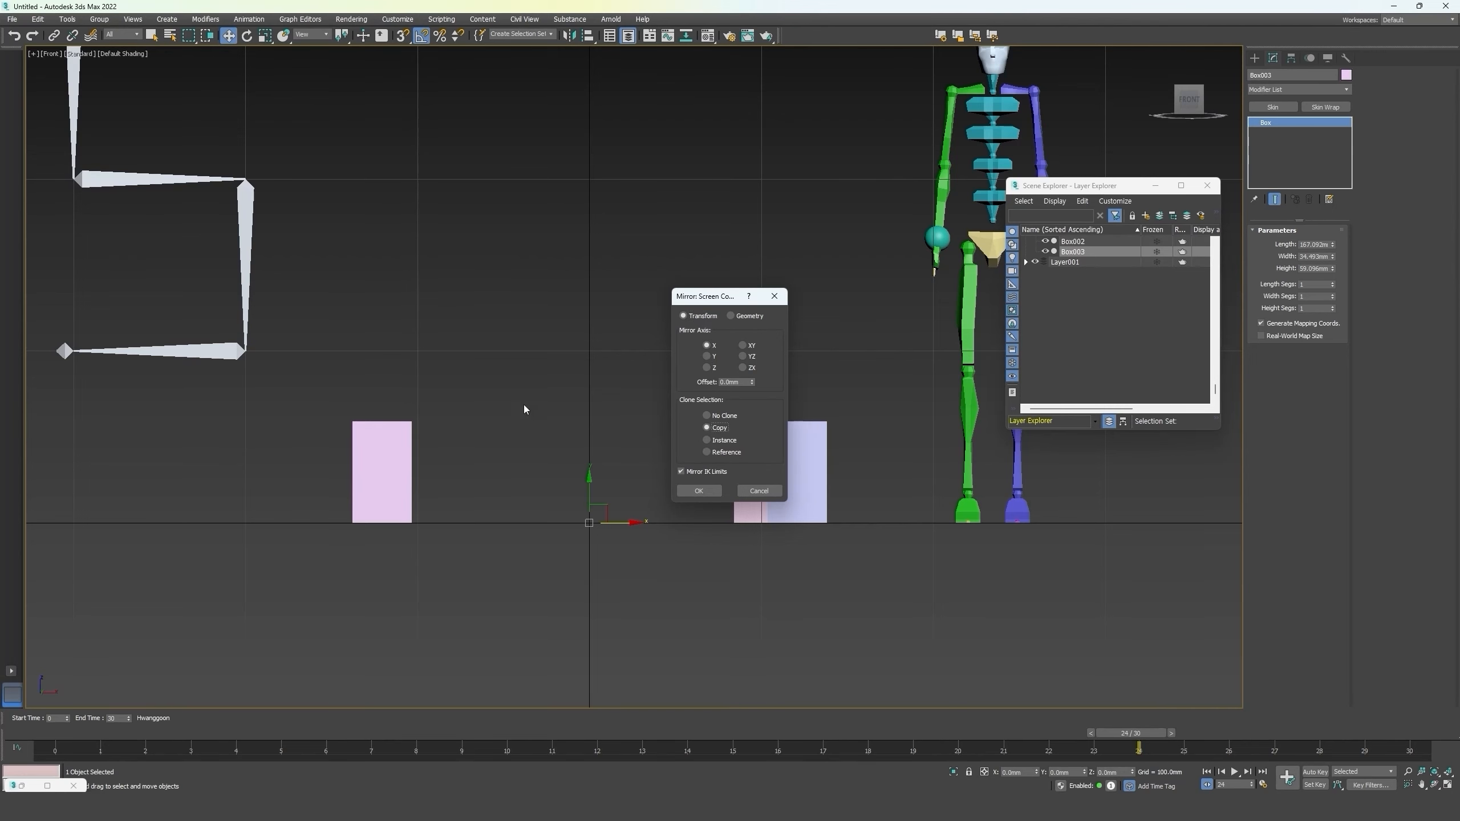
left_click(698, 490)
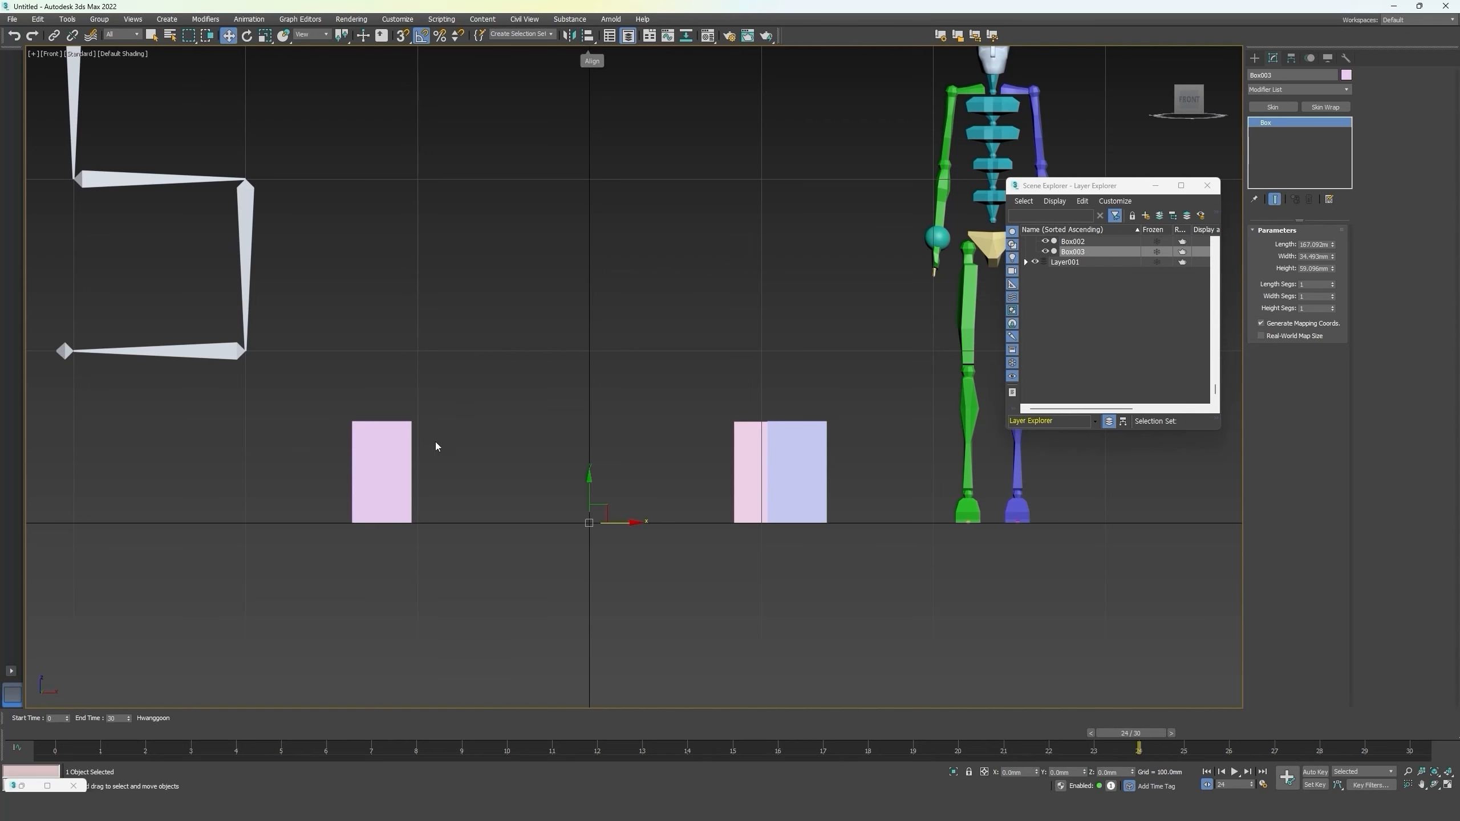
left_click(403, 447)
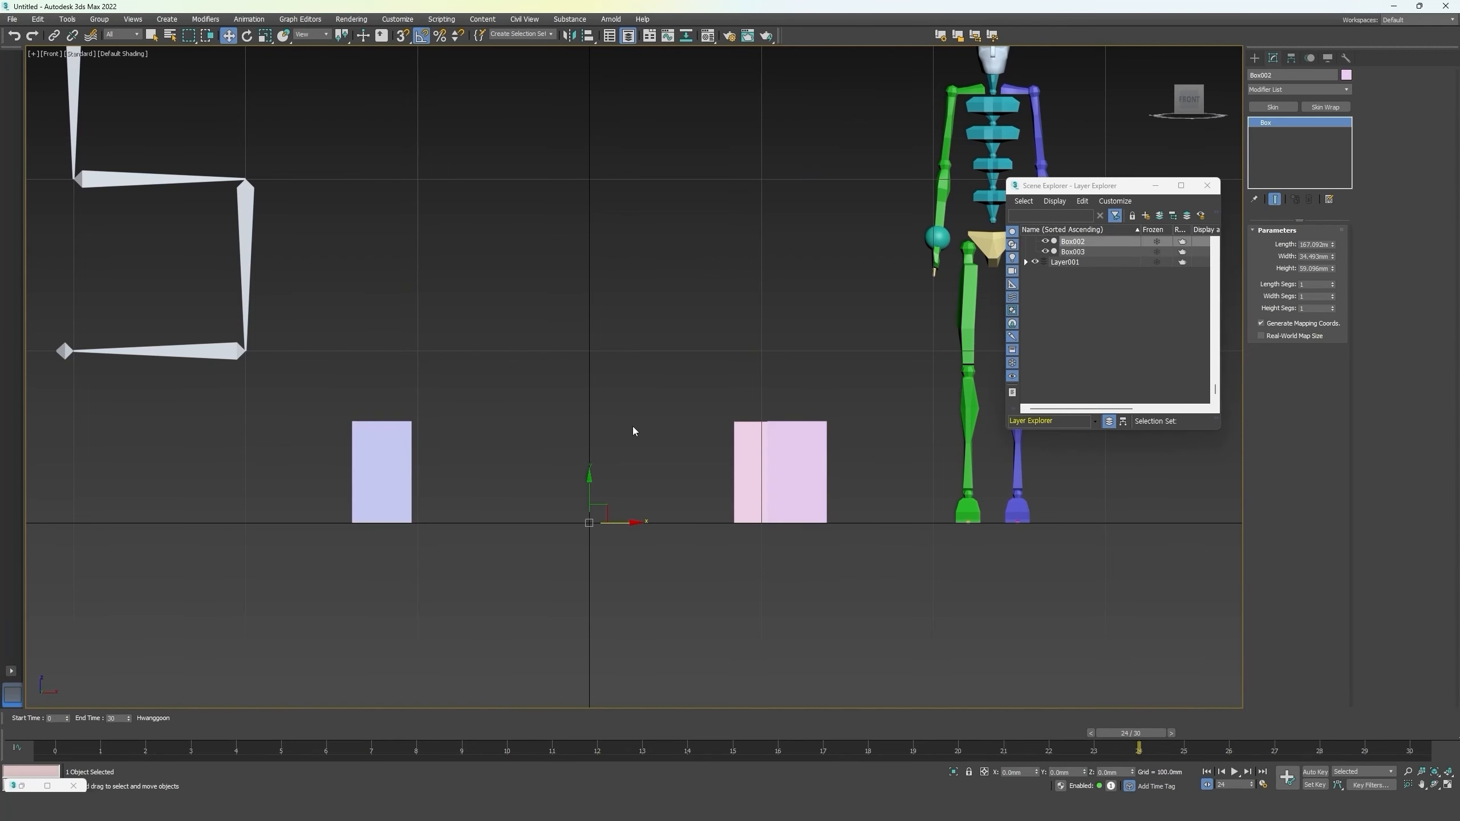
Align the sphere at the biped's right hand to the left hand, matching pivot points in X, Y, Z position and orientation on all axes.
middle_click_drag(629, 430, 505, 462)
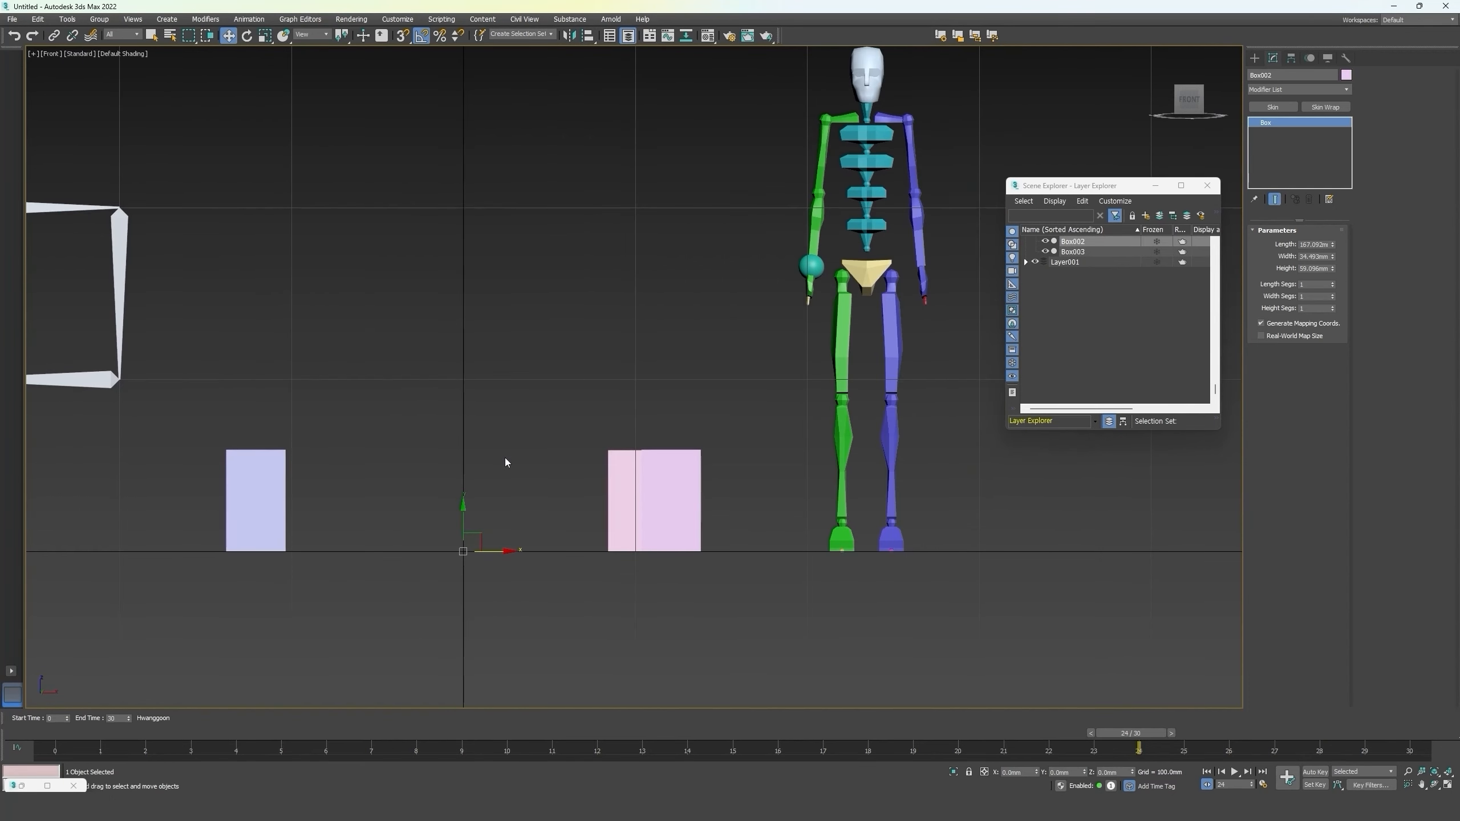
left_click(810, 266)
scroll(816, 271, "up", 5)
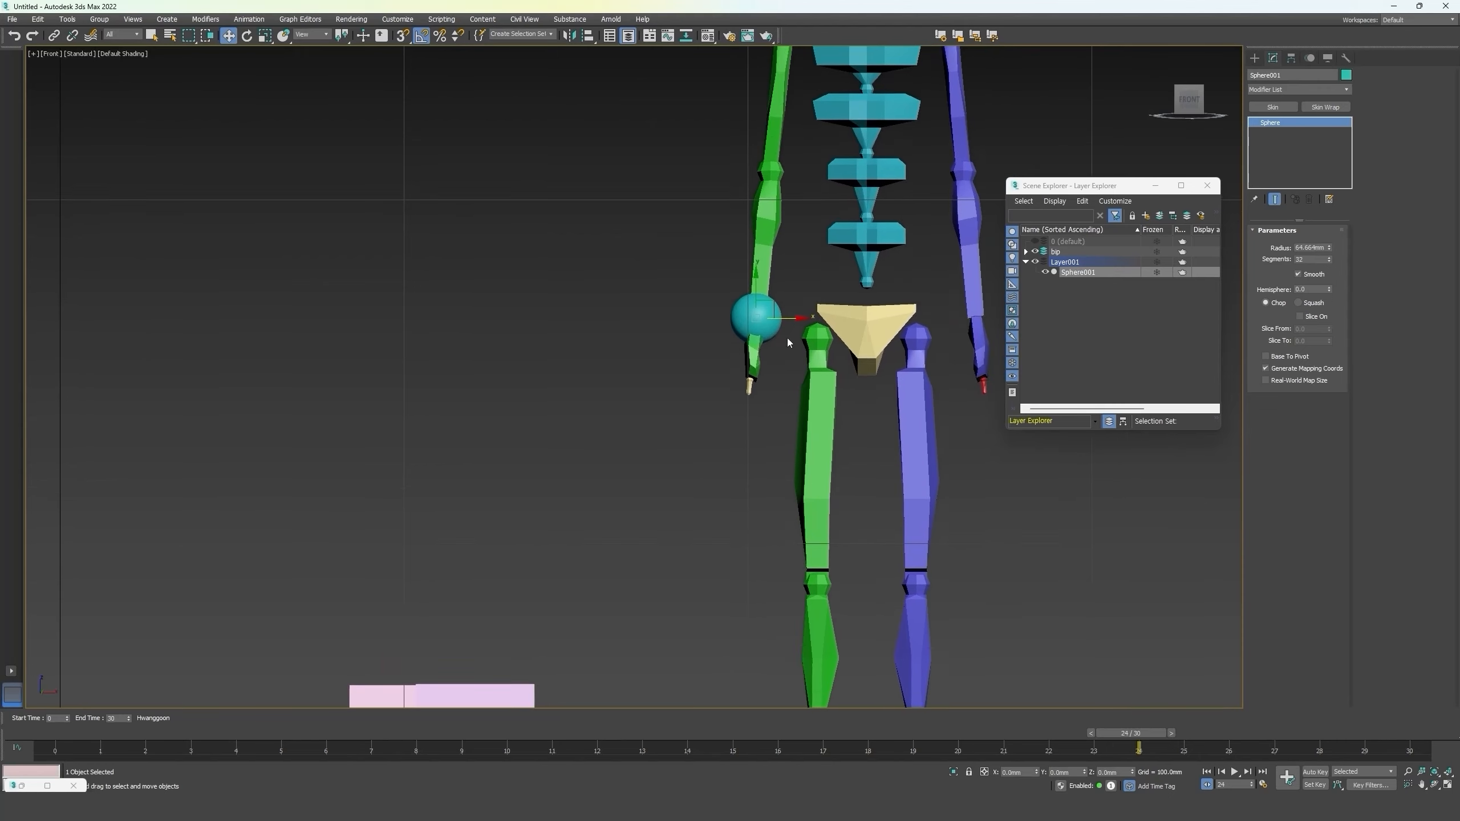
middle_click_drag(787, 338, 719, 350)
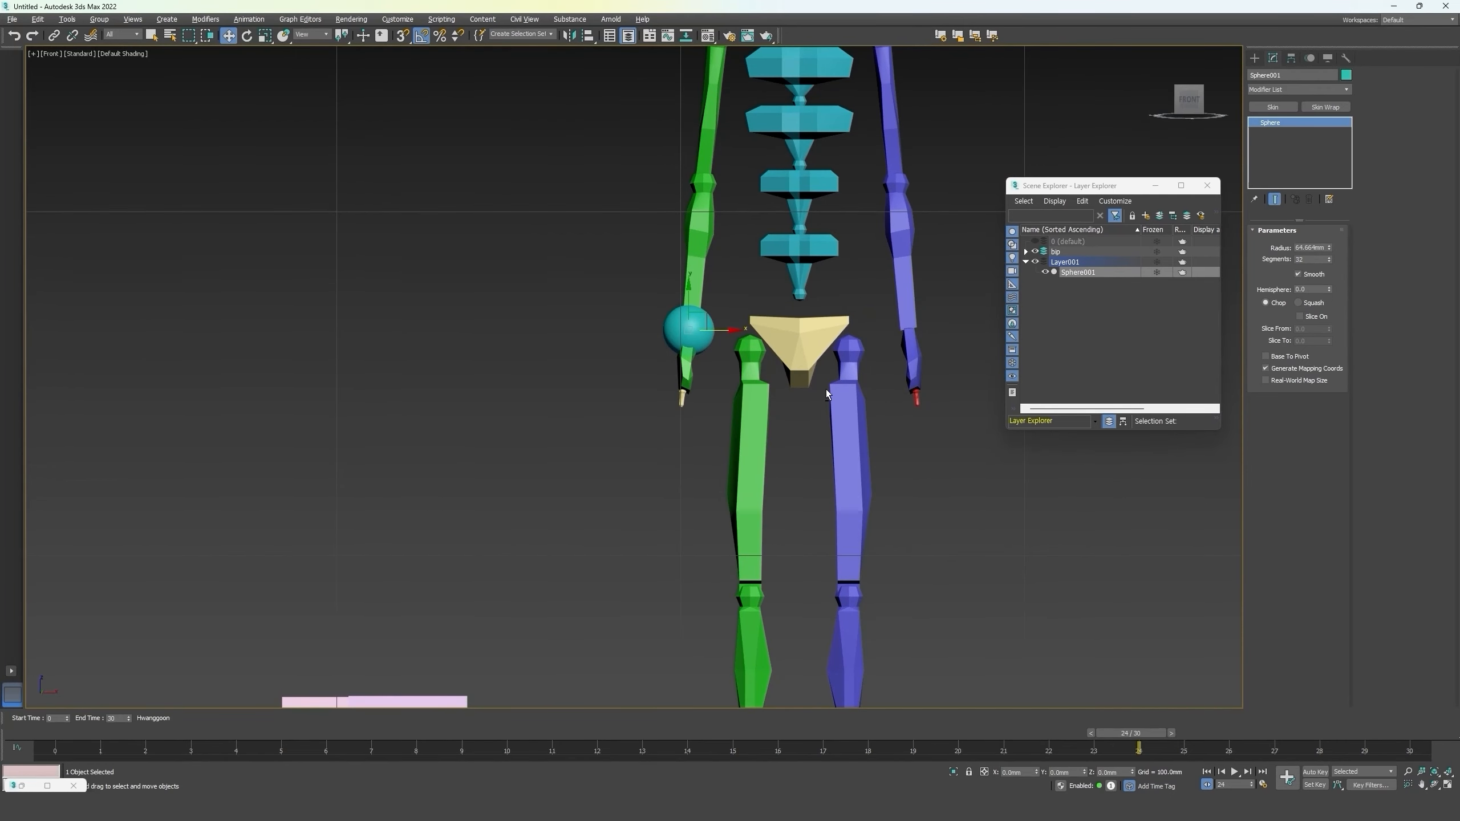
key("alt+a")
left_click(893, 367)
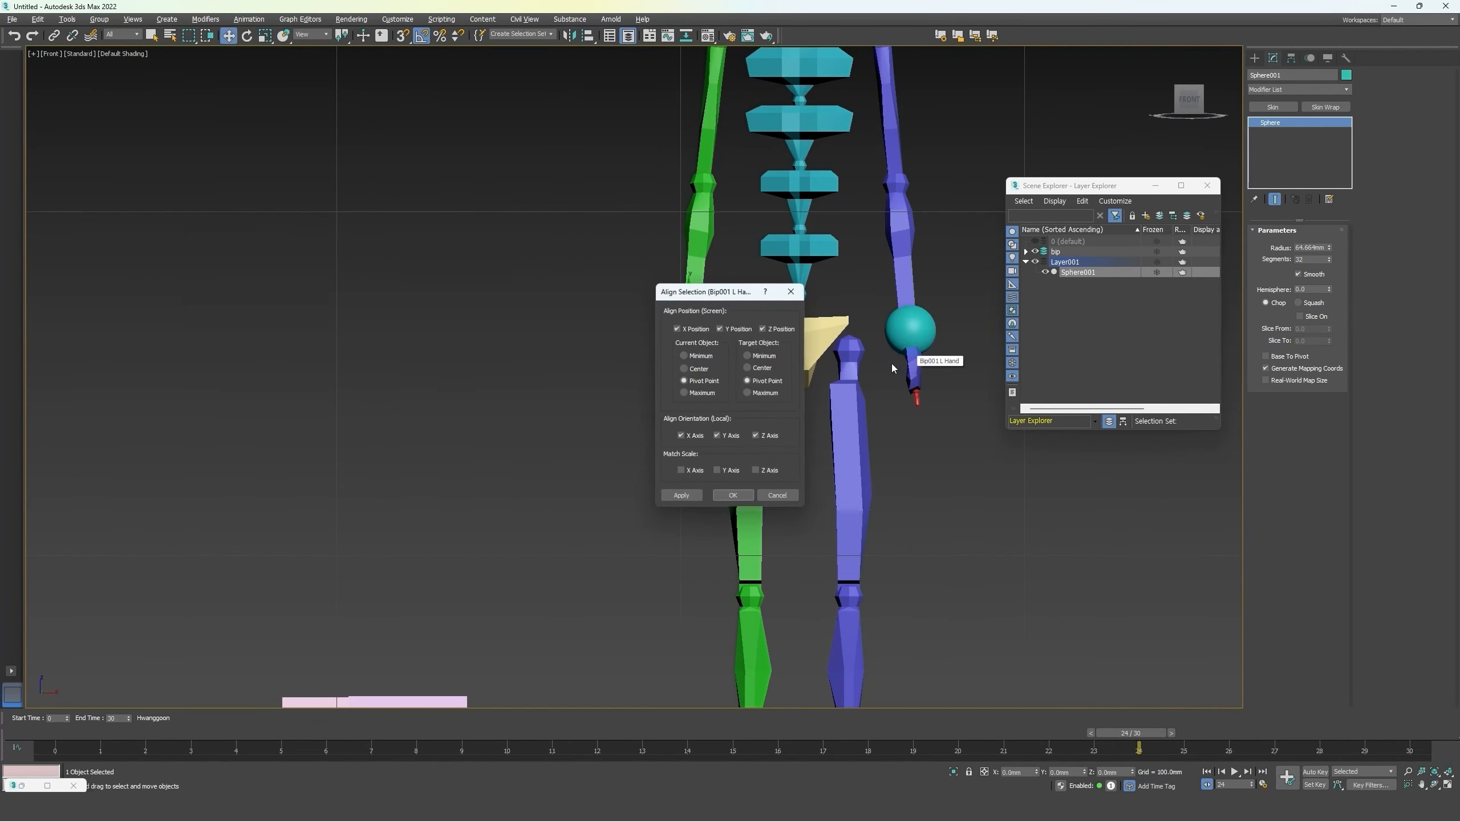
left_click(733, 495)
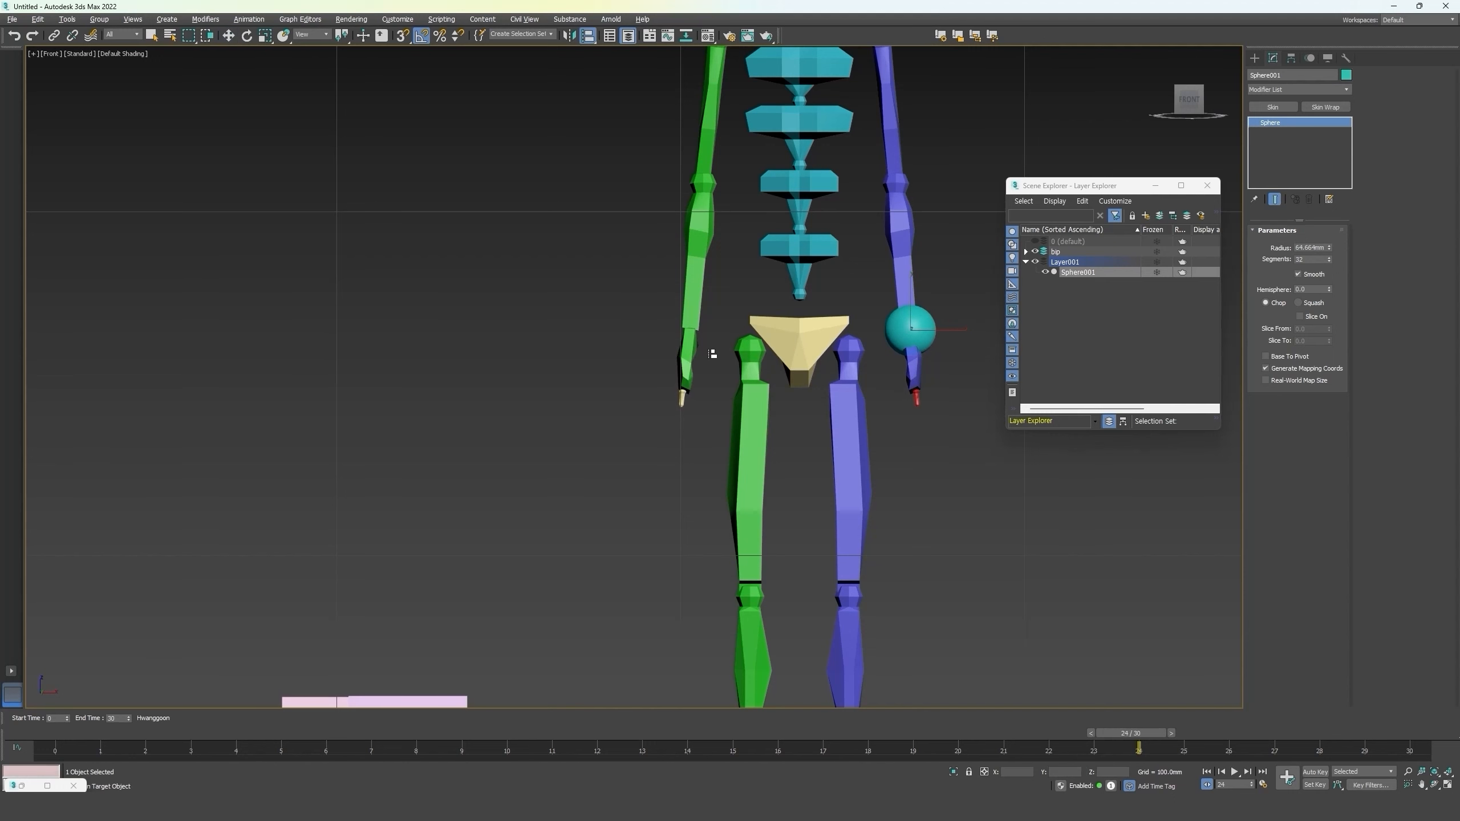
Align the sphere back to the biped's right hand, pivot to pivot, with X, Y, Z position and all local axes matched.
left_click(685, 358)
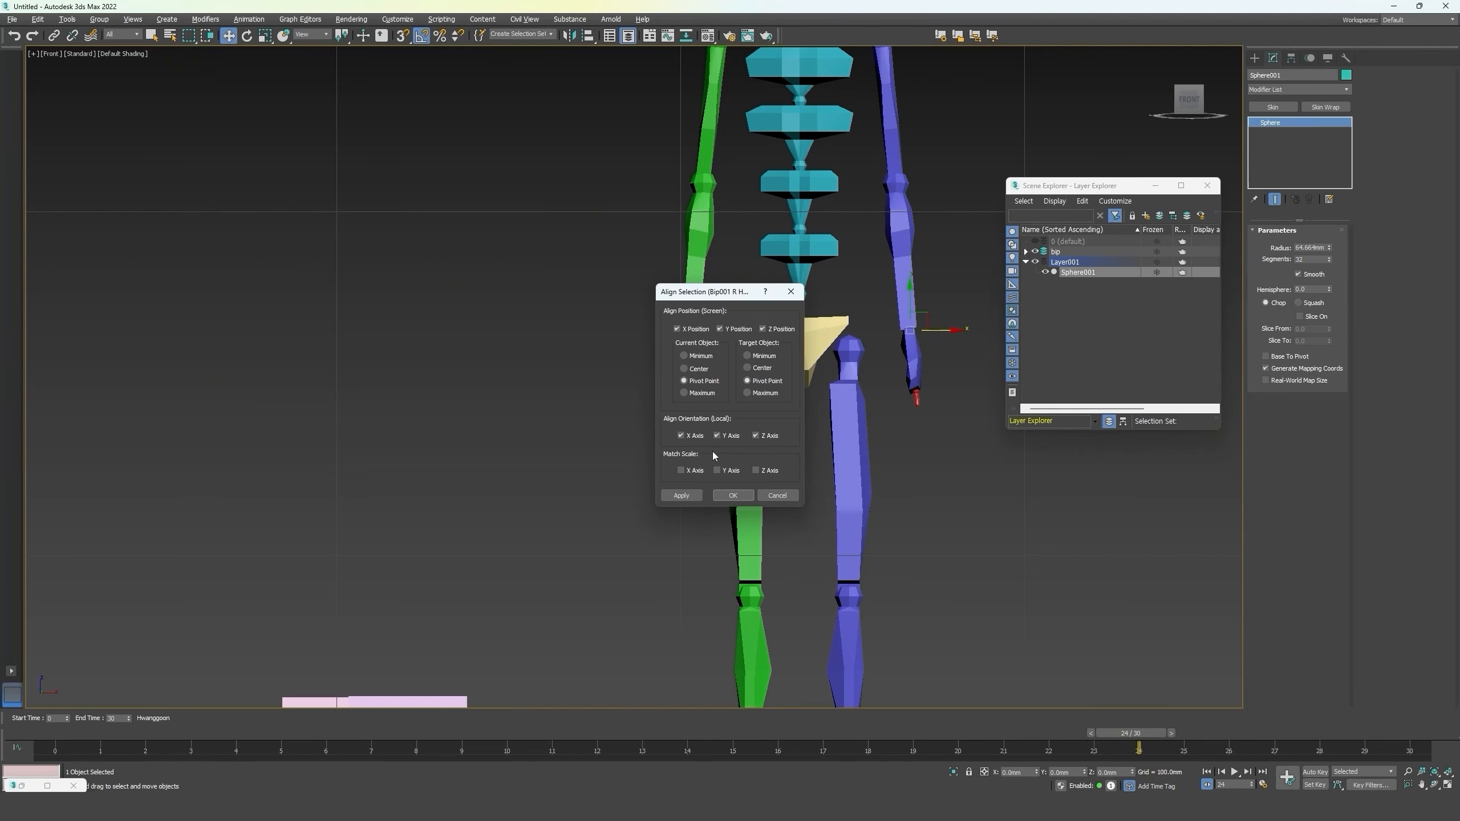
left_click(734, 494)
Open the Curve Editor to view the sphere's transform tracks, and close it.
middle_click_drag(704, 386, 630, 463, "alt")
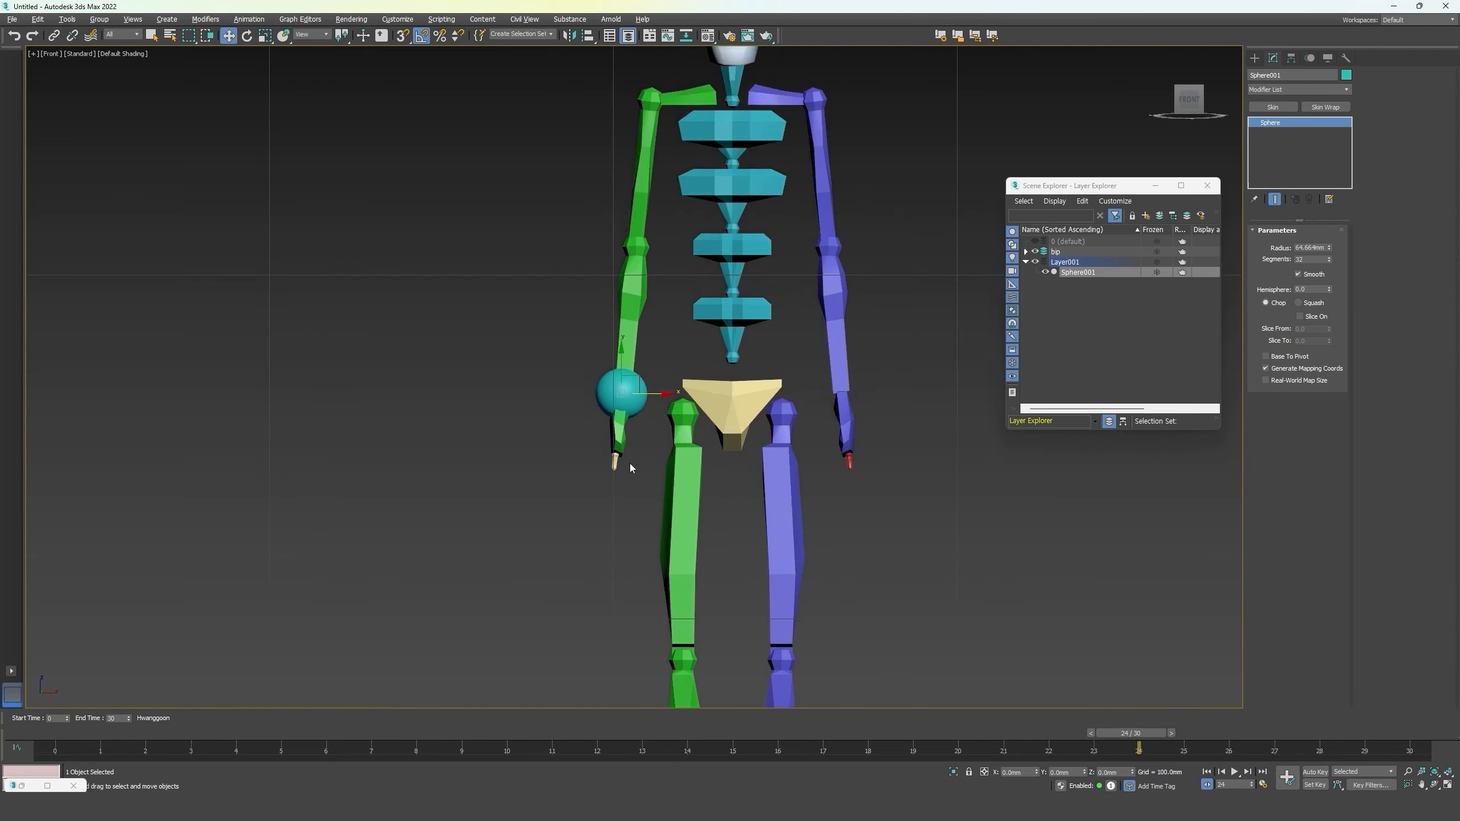
scroll(629, 463, "up", 2)
left_click(667, 36)
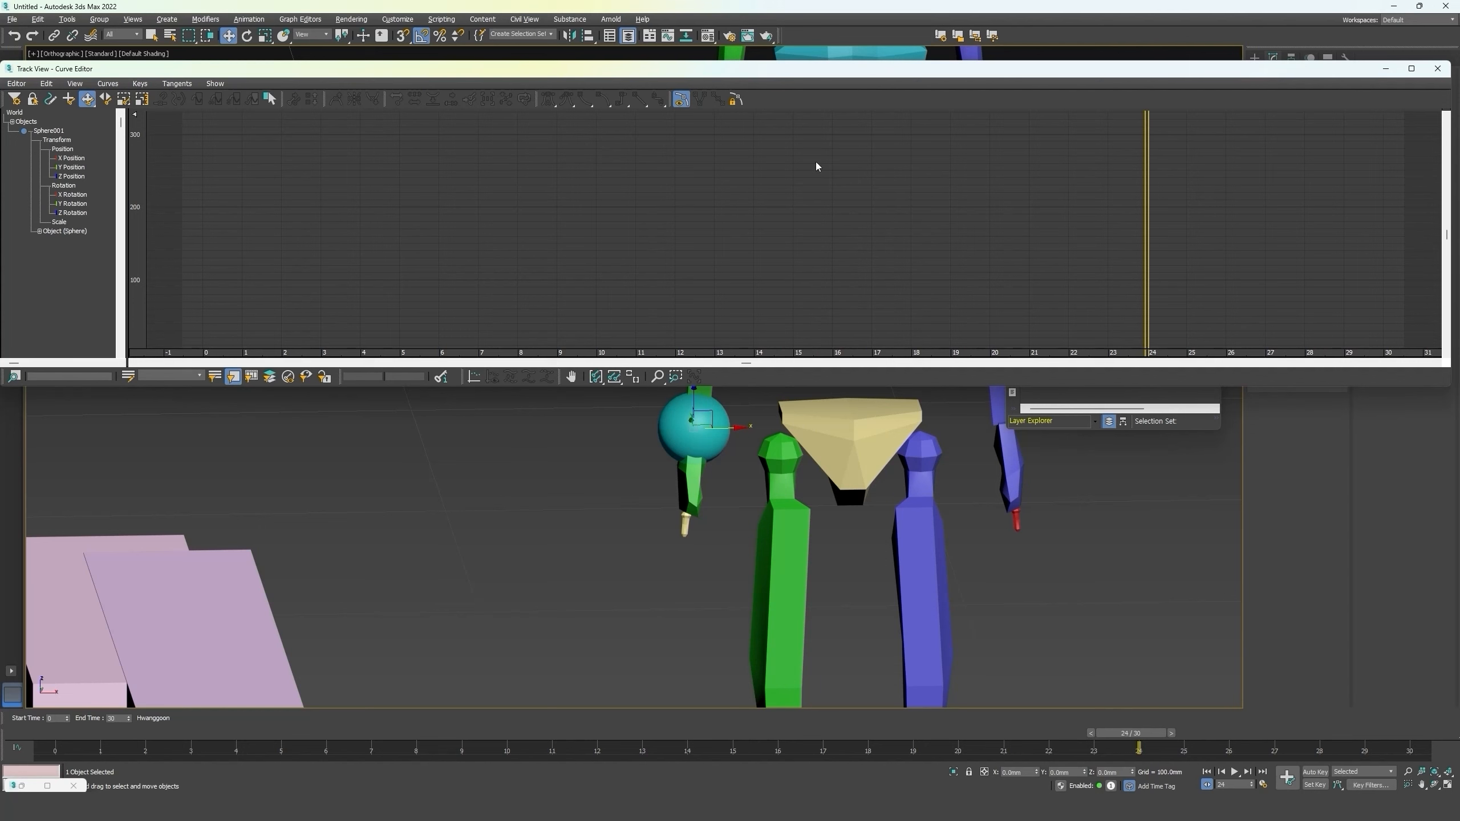
left_click(1437, 68)
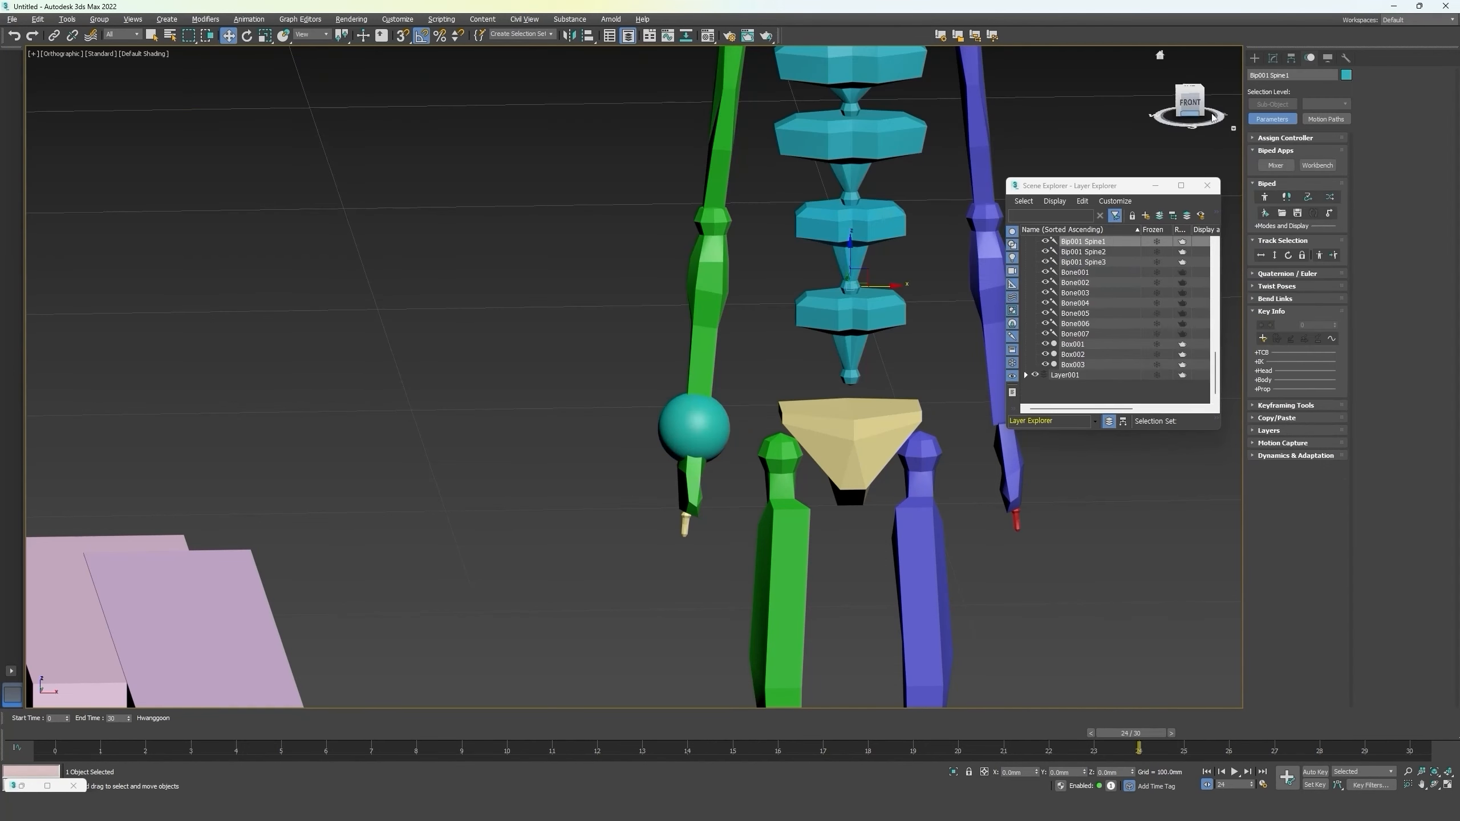
Open the biped's Animation Workbench for the Spine1 bone, widen its window to view all its tools, and close it.
middle_click_drag(772, 186, 607, 248)
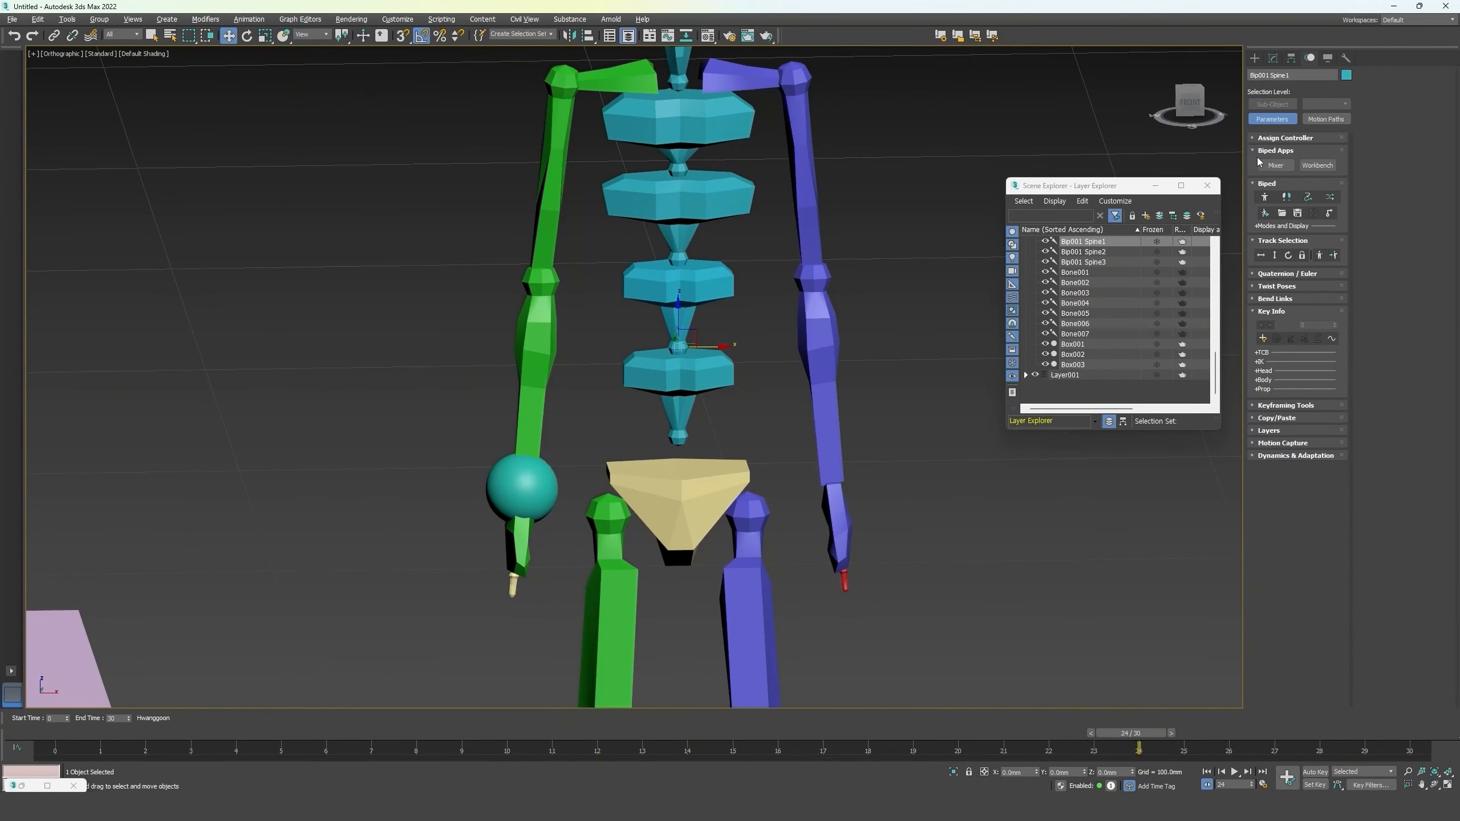
left_click(1318, 166)
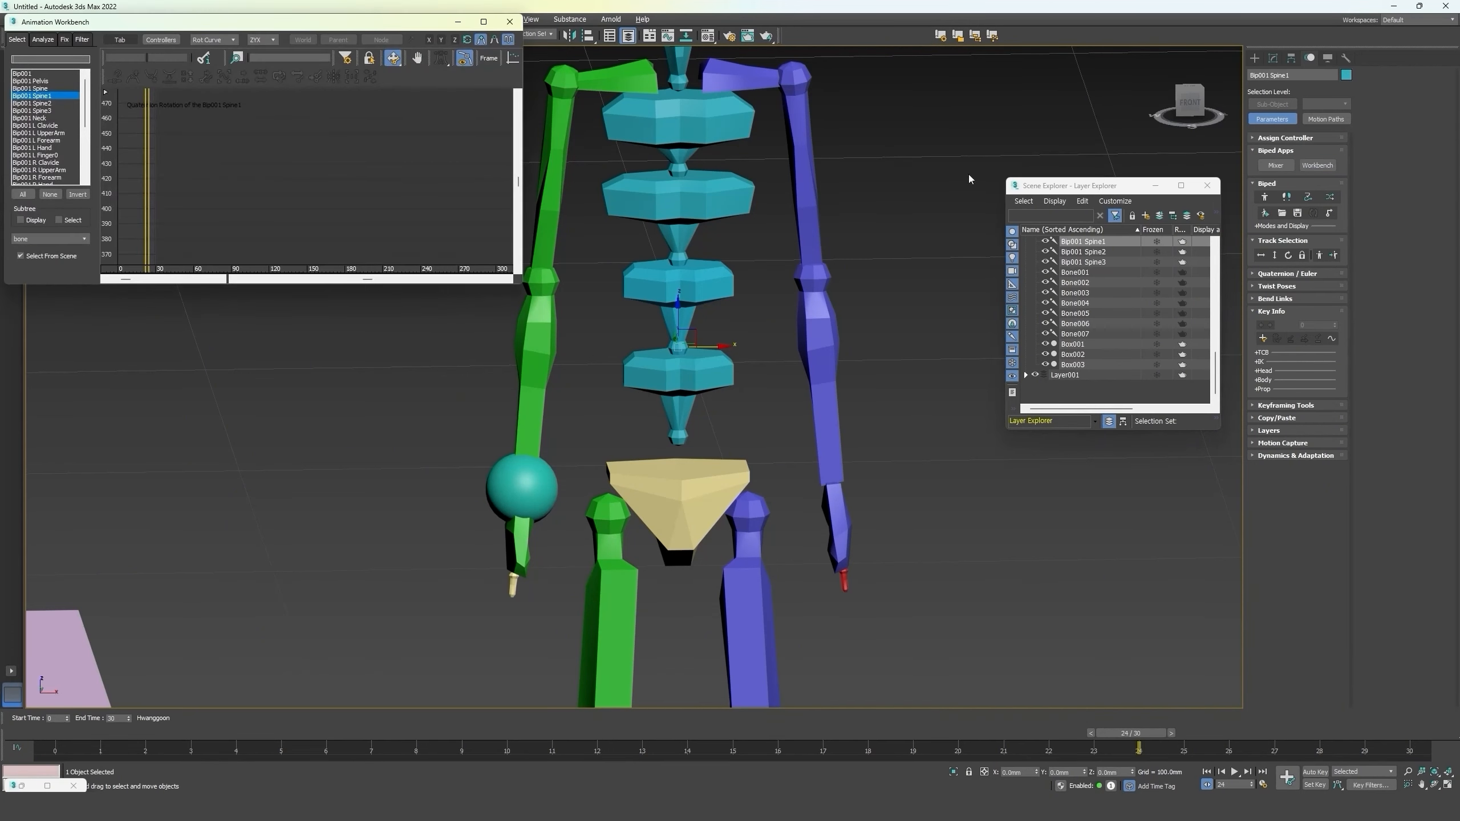
left_click_drag(525, 247, 815, 249)
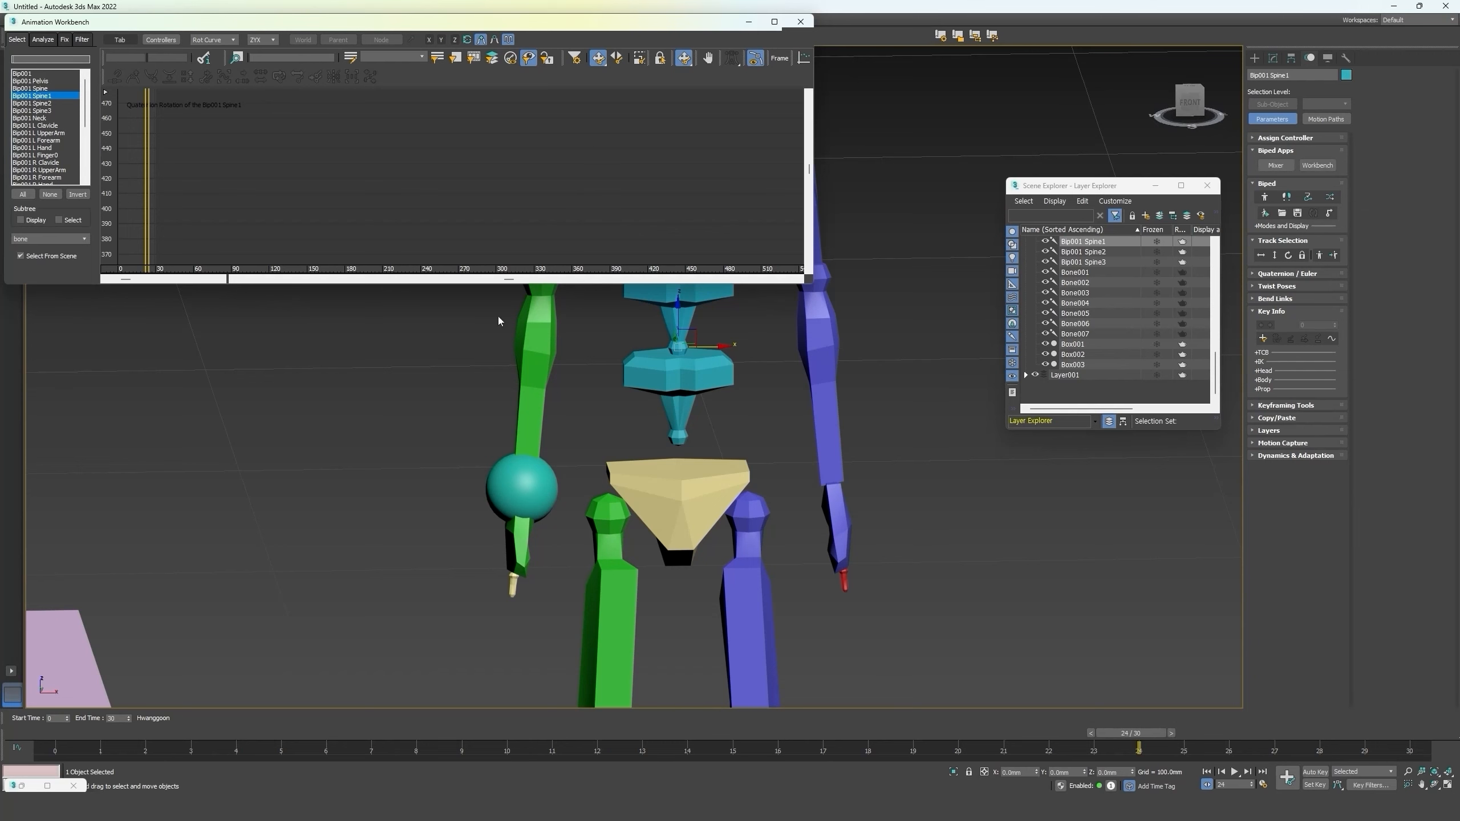
left_click(800, 21)
Open the Schematic View, examine the node hierarchy of the biped, boxes and bones, and close it.
scroll(656, 66, "down", 5)
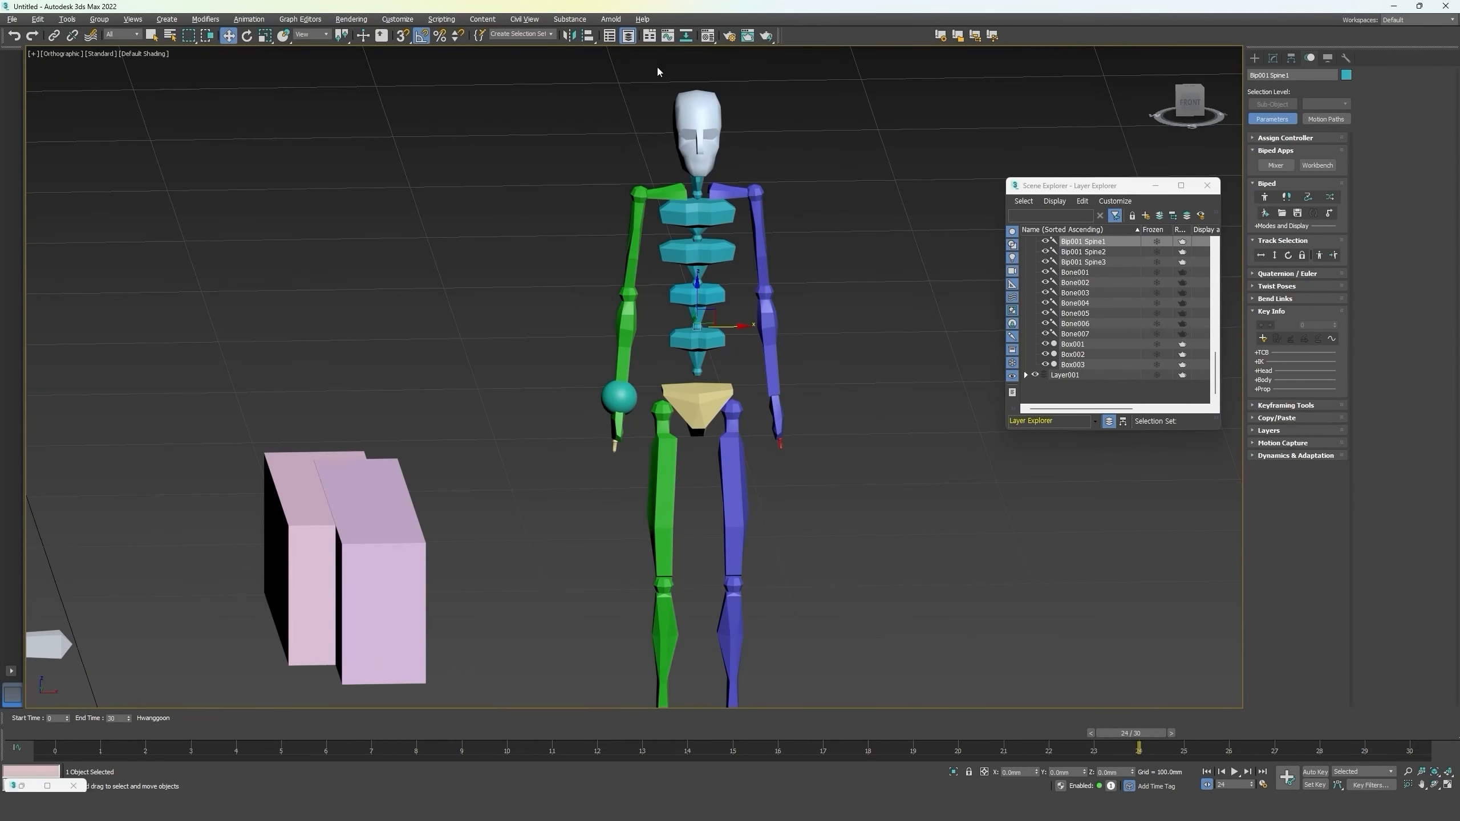
left_click(685, 38)
middle_click_drag(524, 246, 518, 282)
scroll(517, 280, "up", 2)
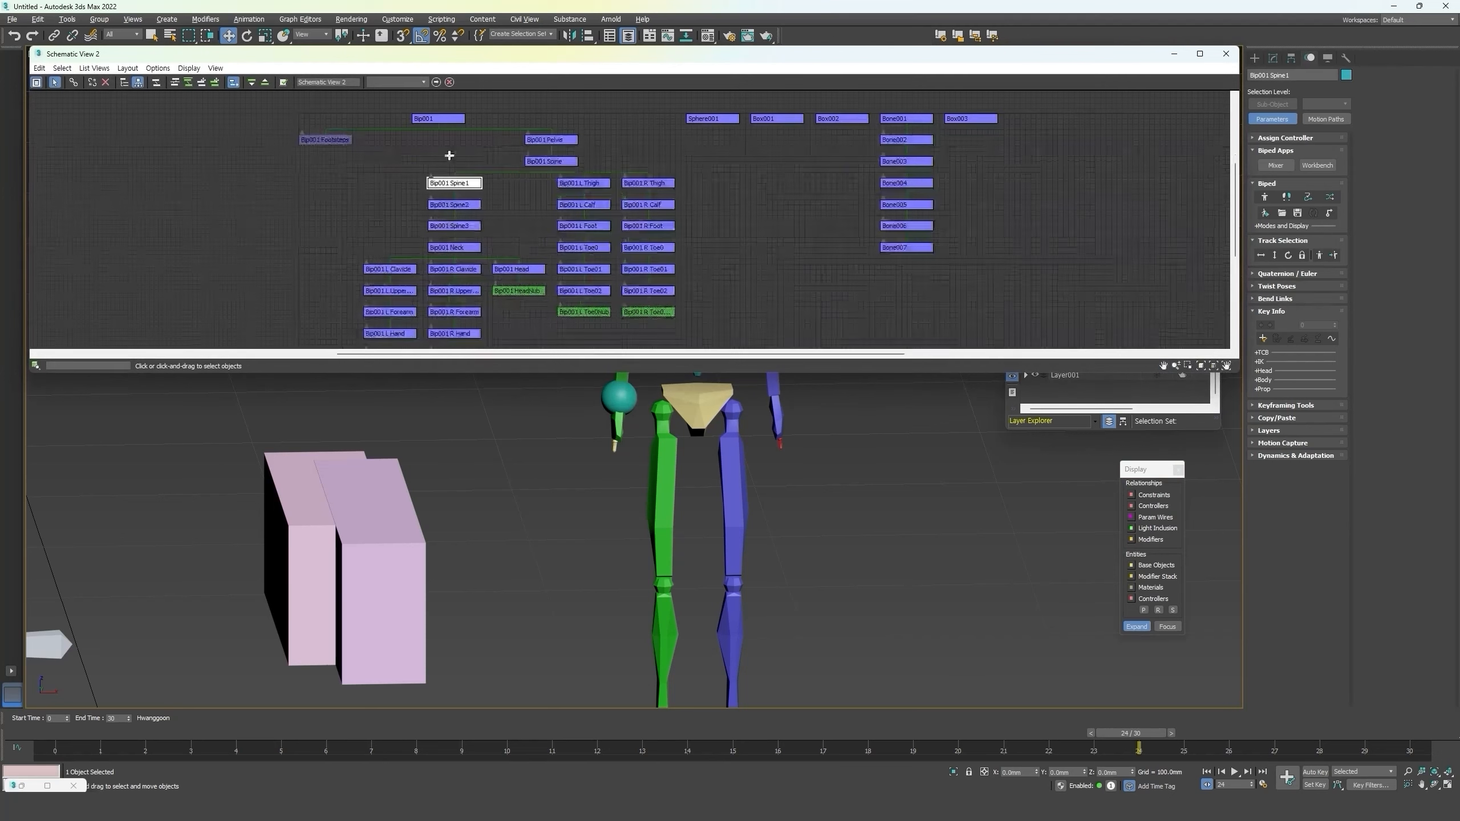
left_click(685, 36)
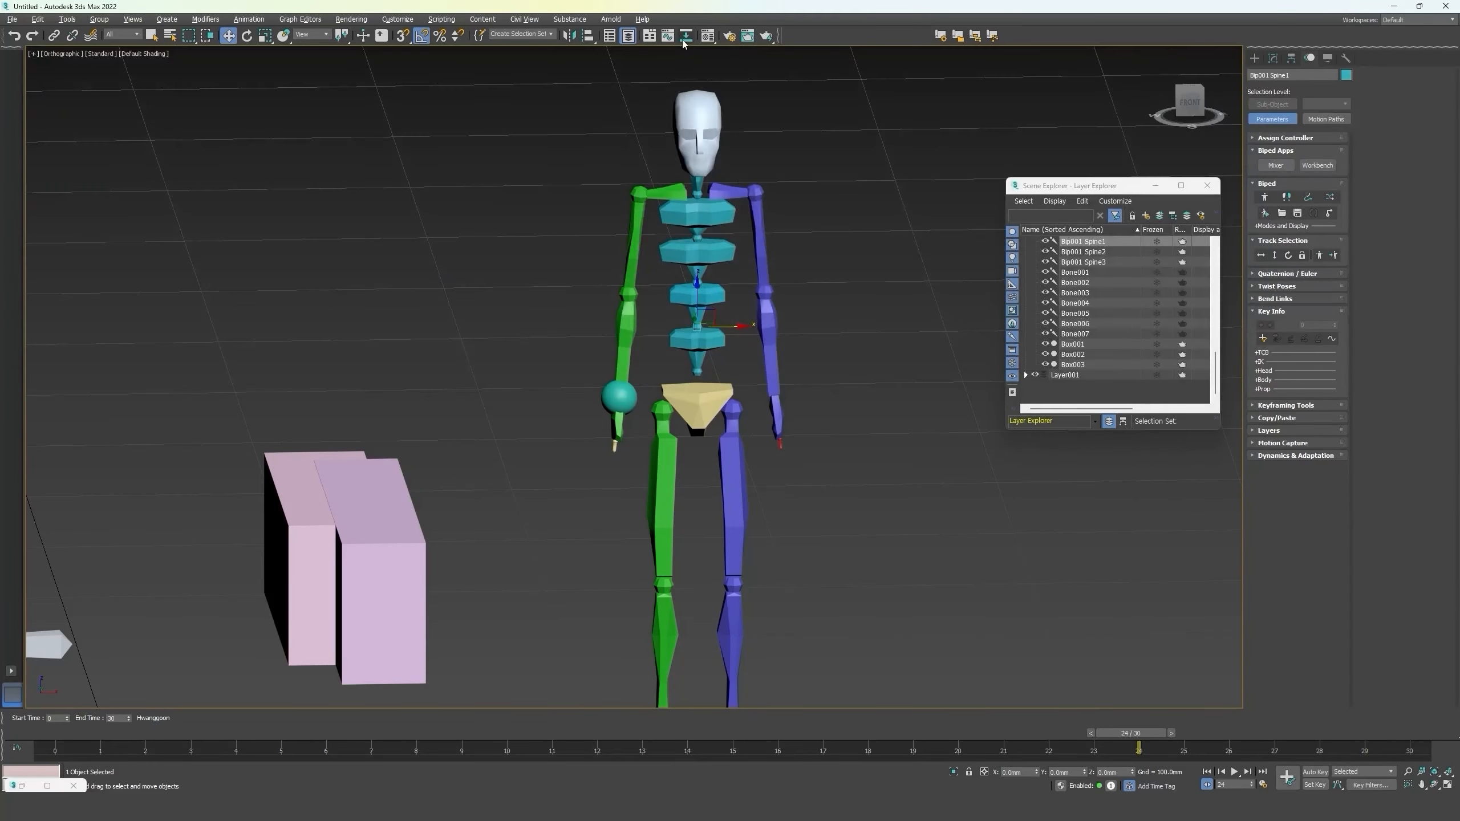
Open the Material Editor beside the biped, switch it to Slate mode, and return it to Compact mode.
left_click(709, 38)
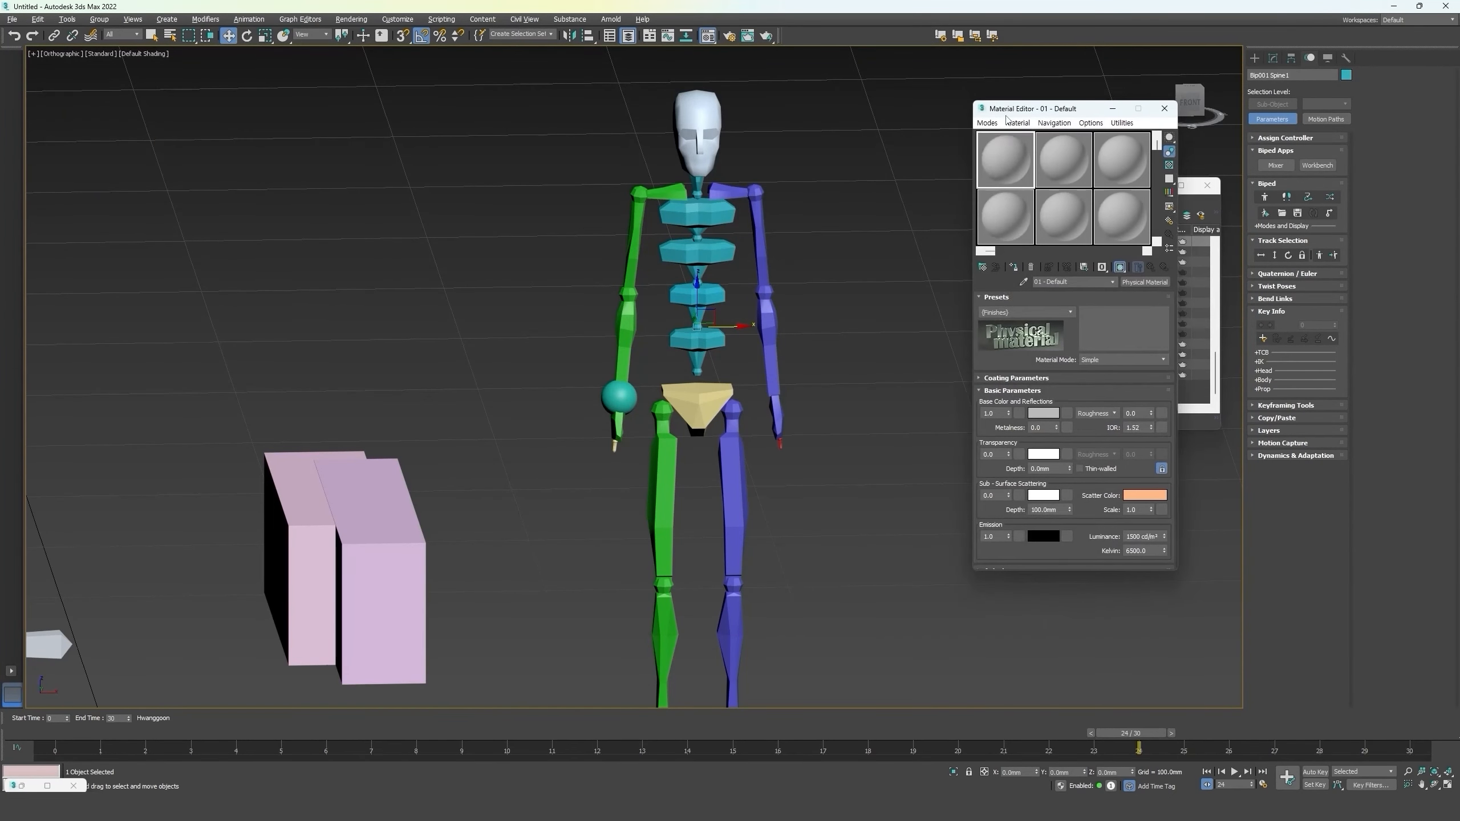
left_click_drag(1001, 119, 851, 113)
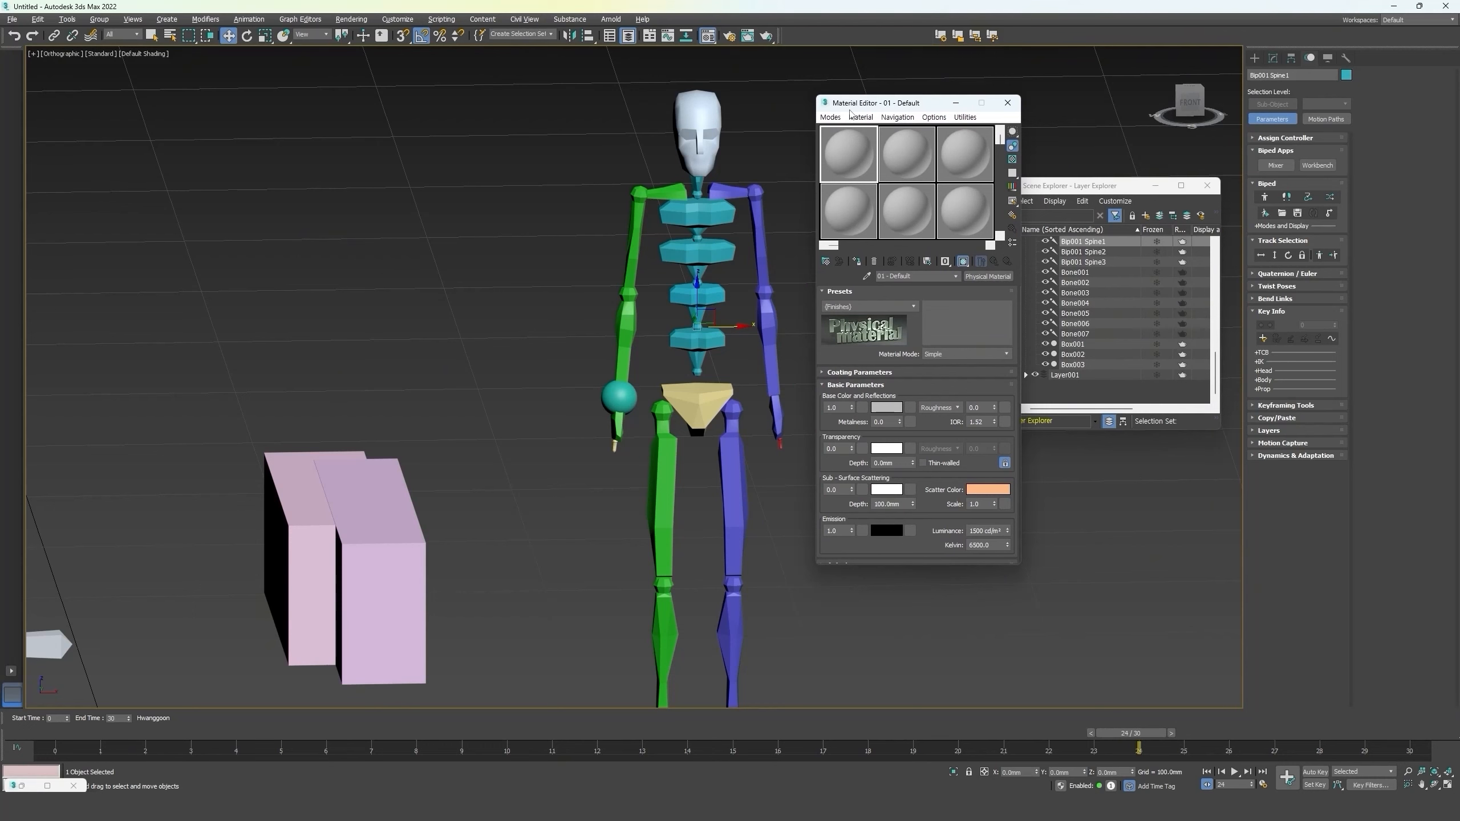
left_click(833, 117)
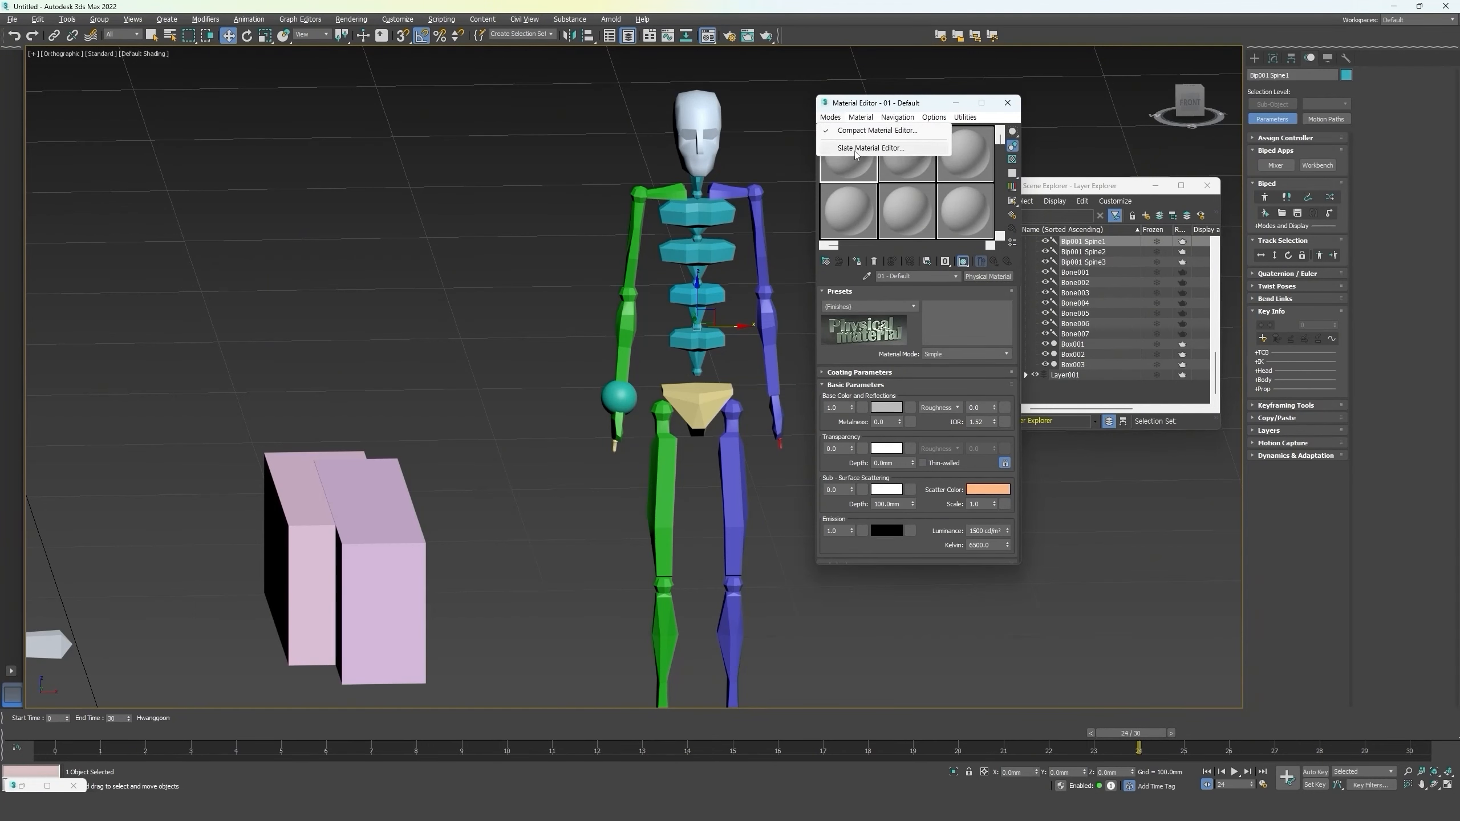
left_click(859, 148)
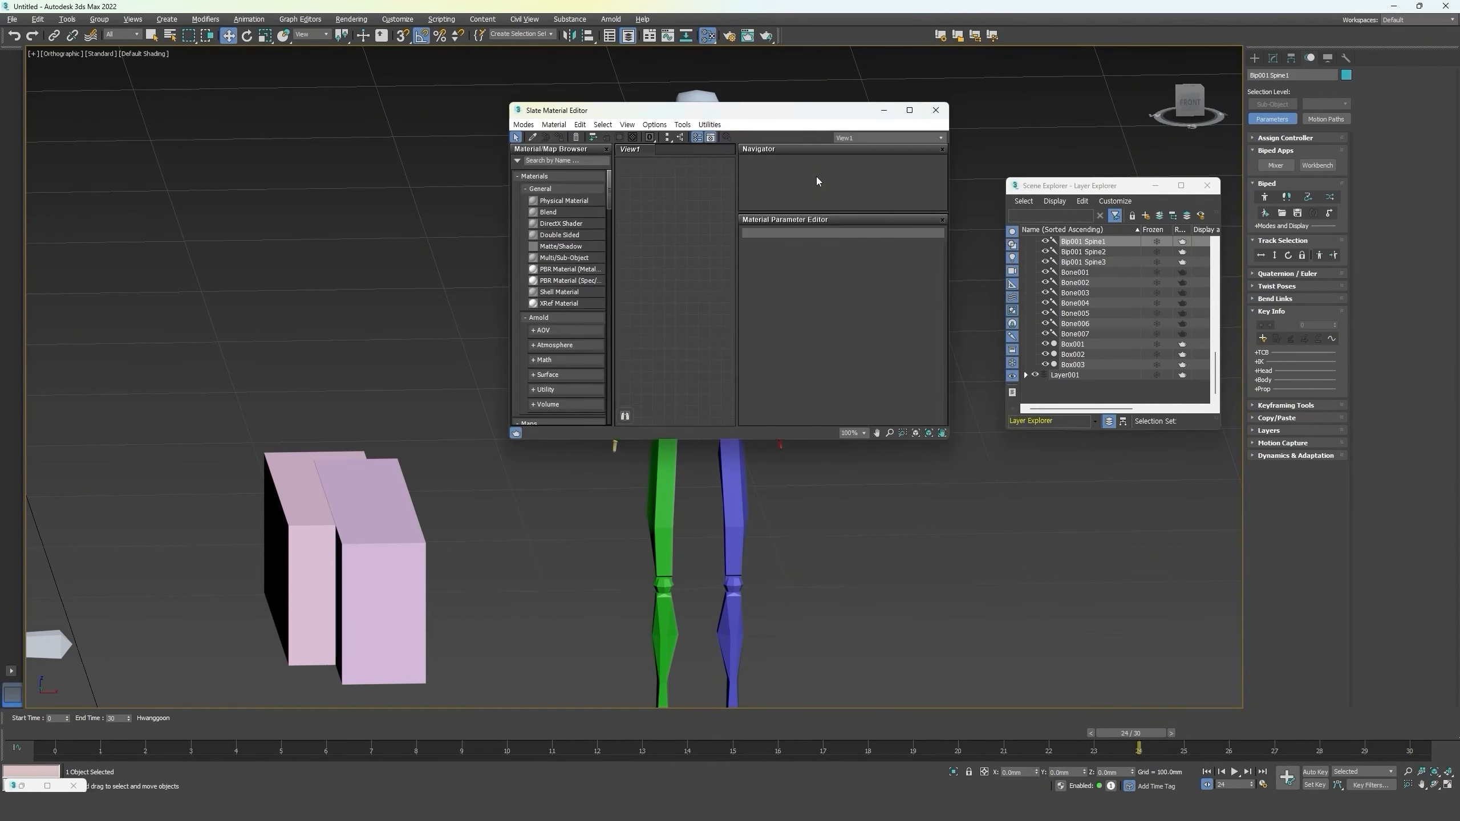
left_click(554, 124)
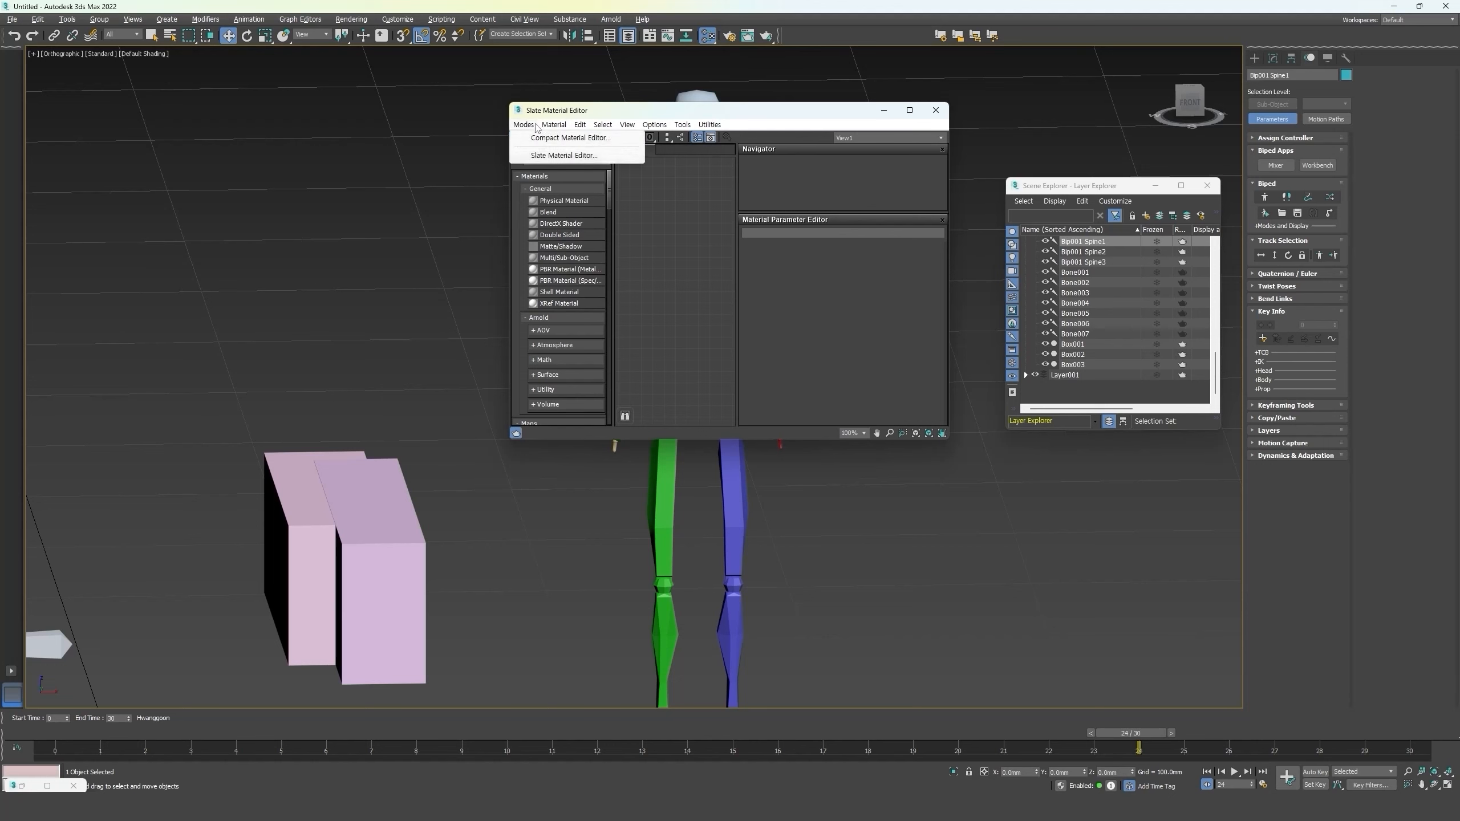
left_click(560, 138)
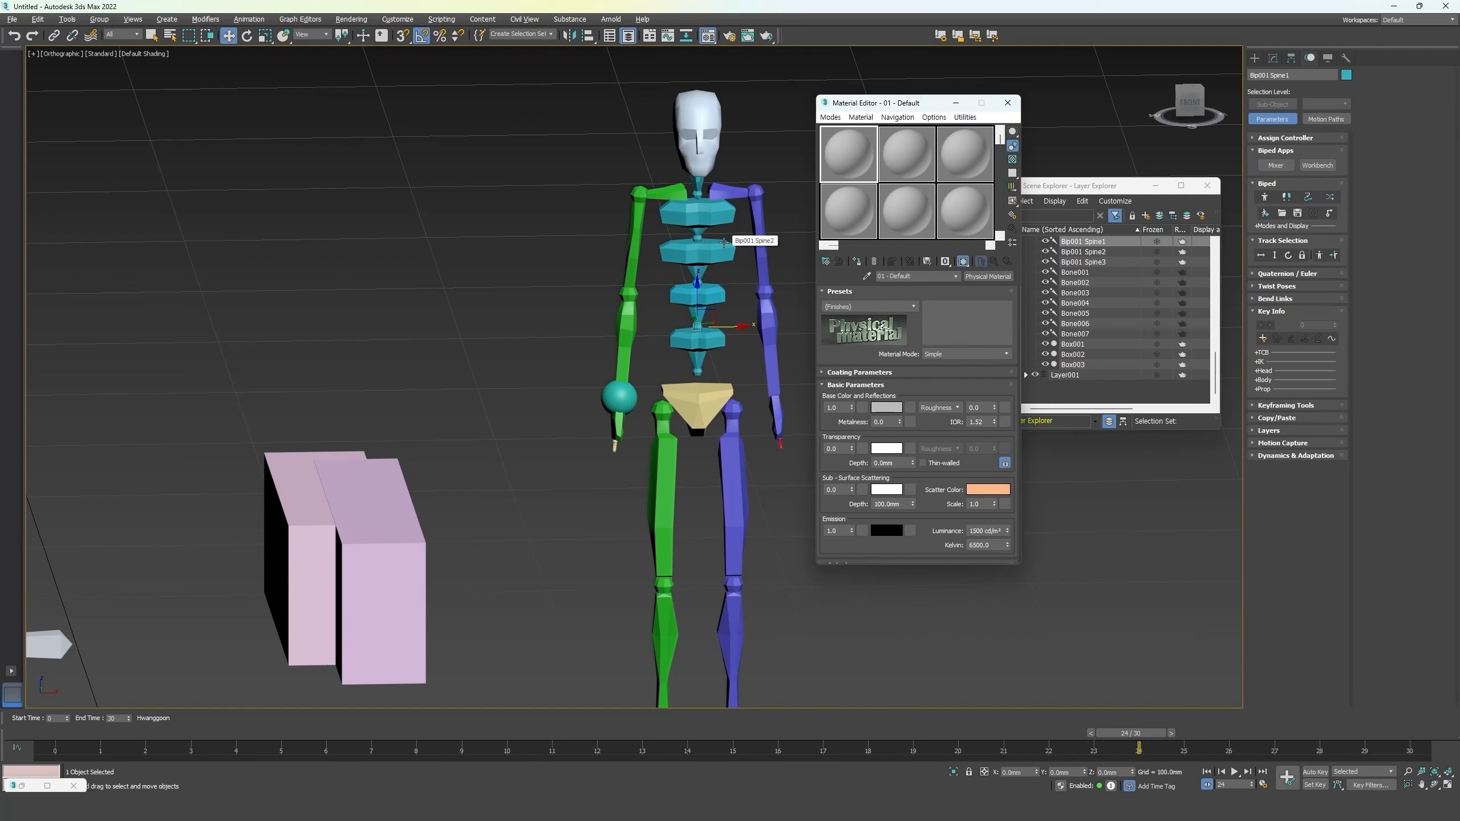
Assign the 01 - Default material to the biped's right upper arm and forearm, and close the Material Editor.
left_click_drag(582, 232, 641, 329)
left_click(856, 261)
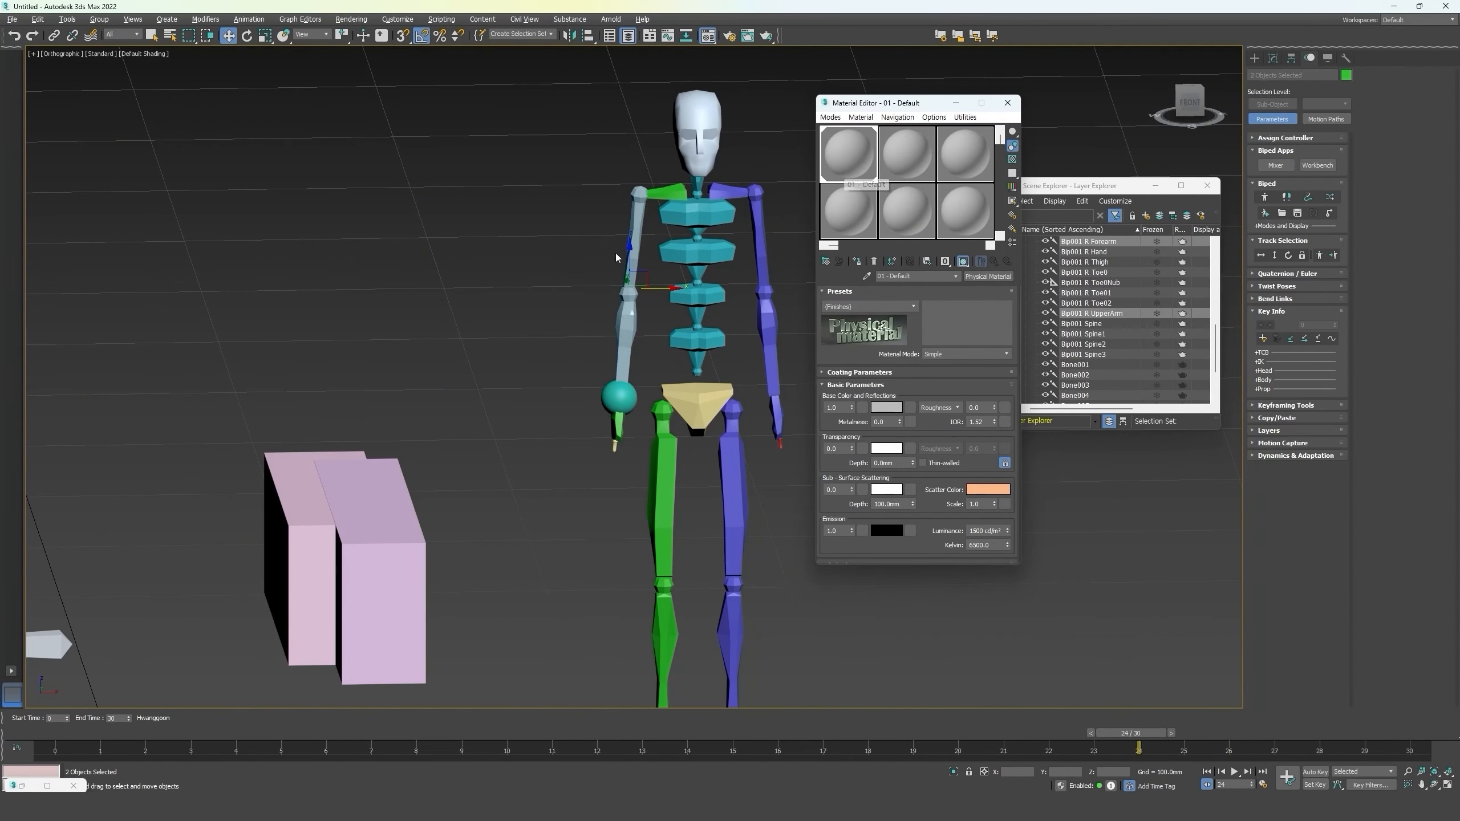
left_click(567, 248)
scroll(640, 288, "up", 2)
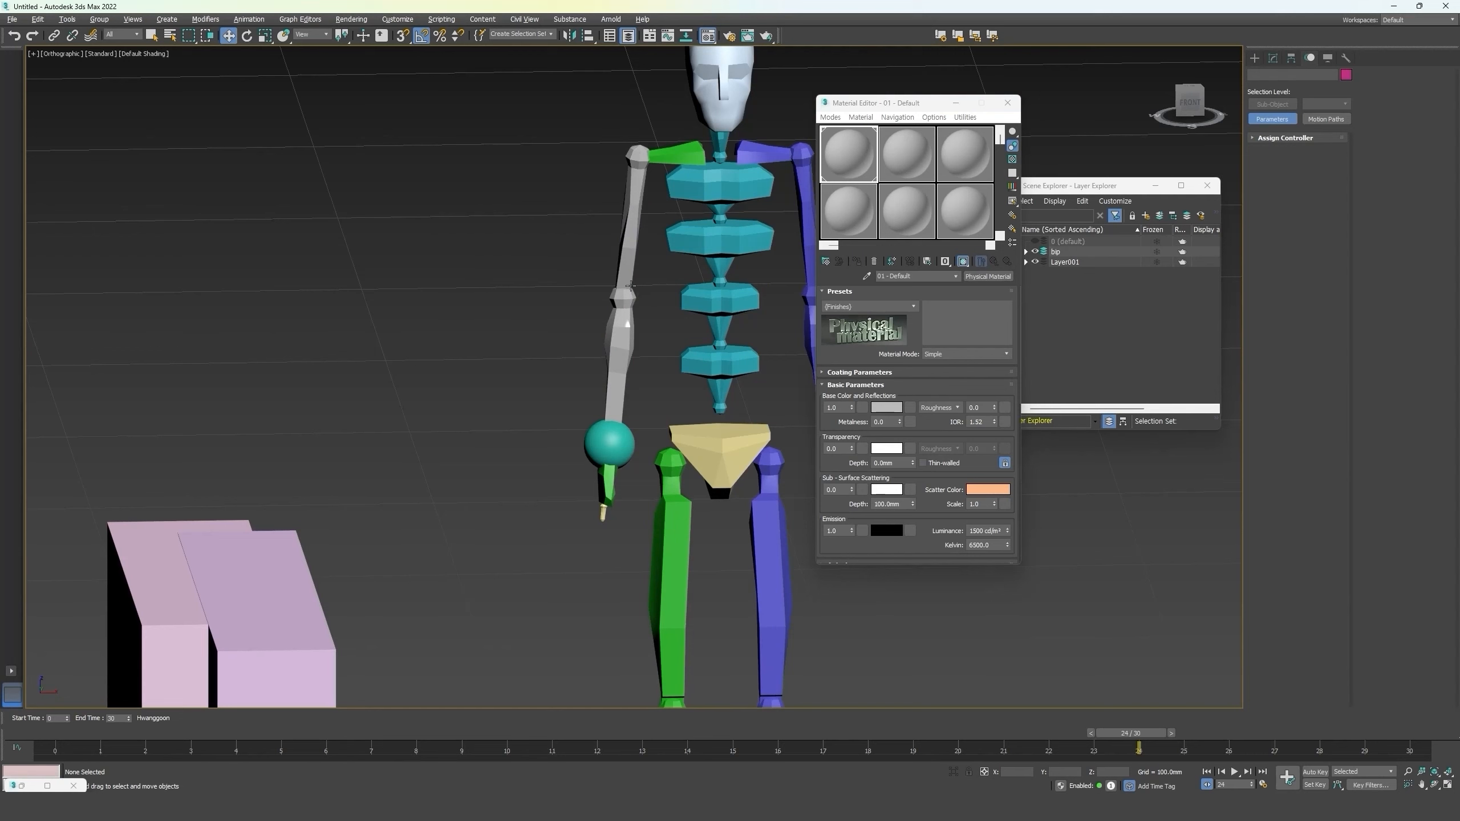
middle_click_drag(635, 332, 604, 361)
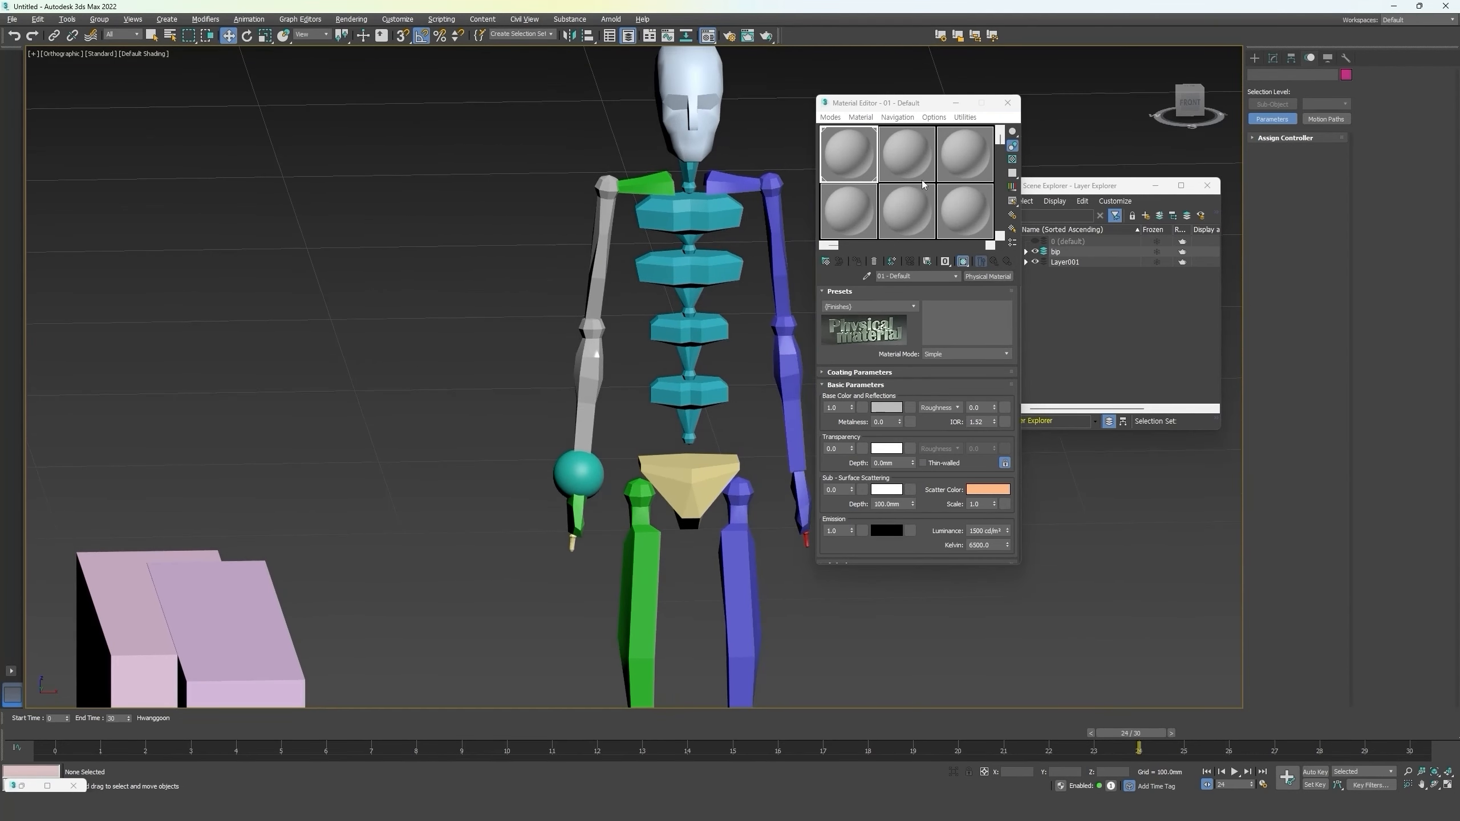
left_click(1008, 103)
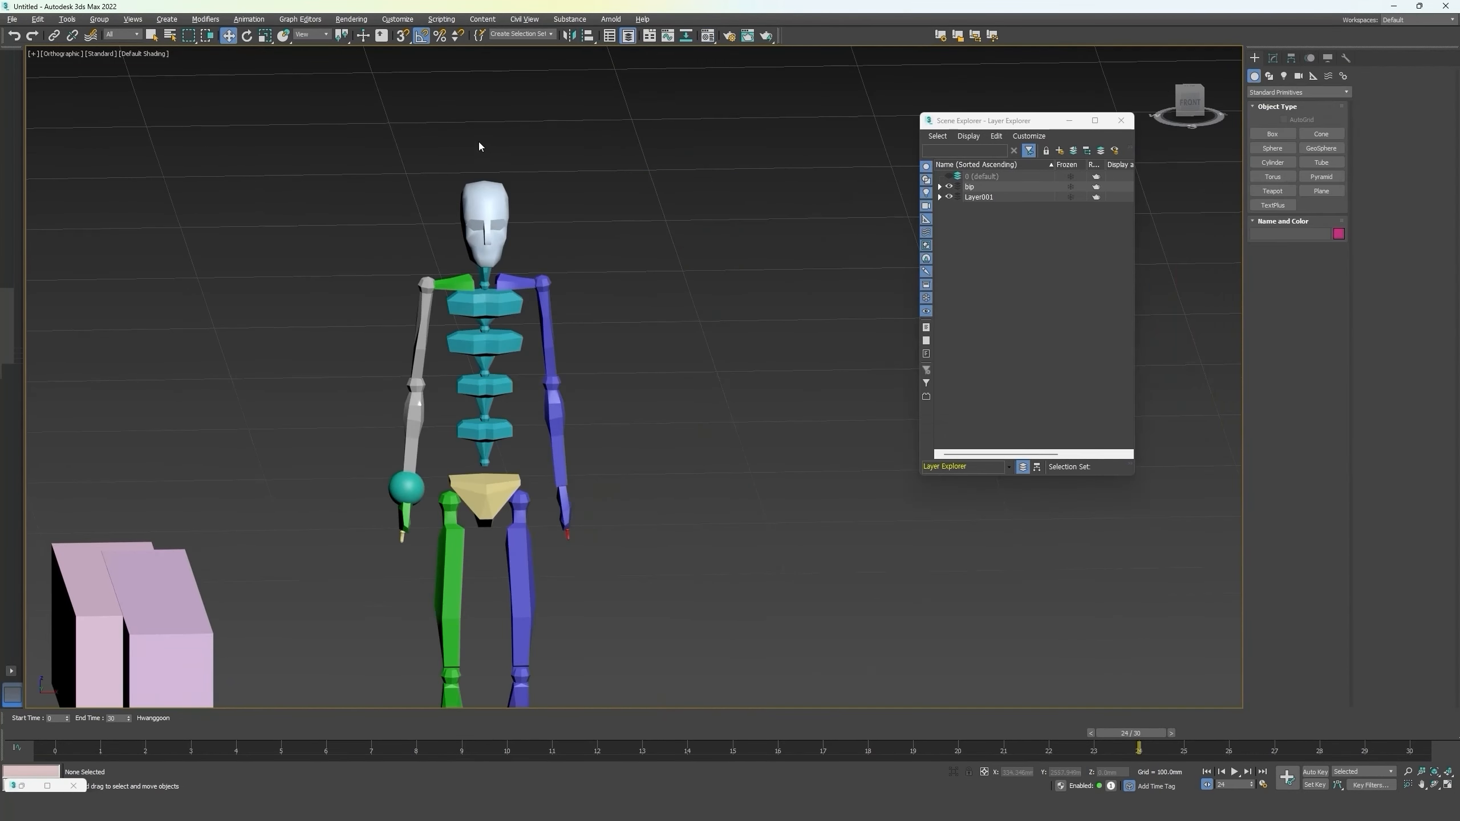
left_click(629, 36)
left_click(629, 36)
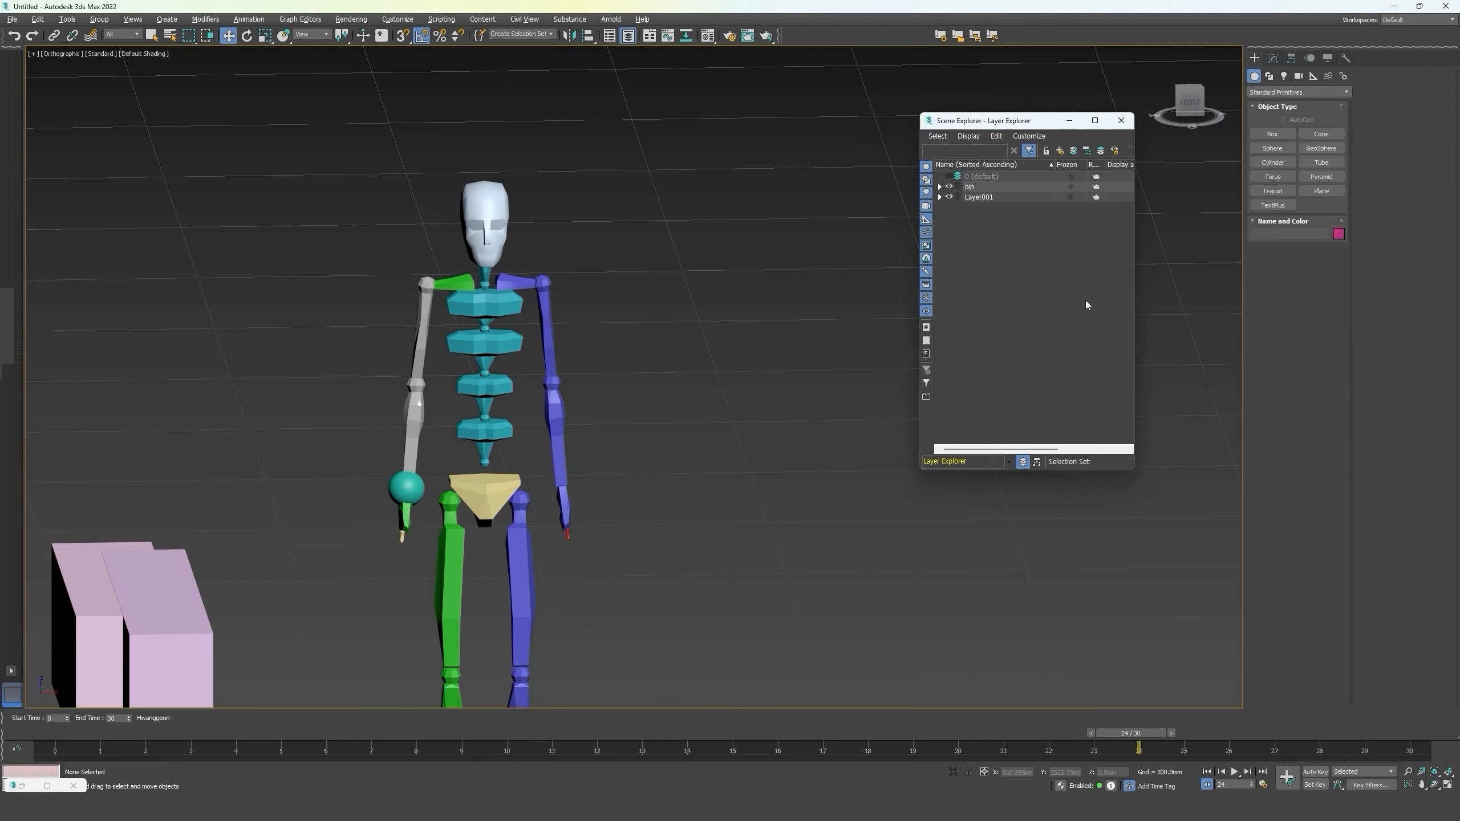
Create a new layer named test in the Layer Explorer.
left_click(1059, 151)
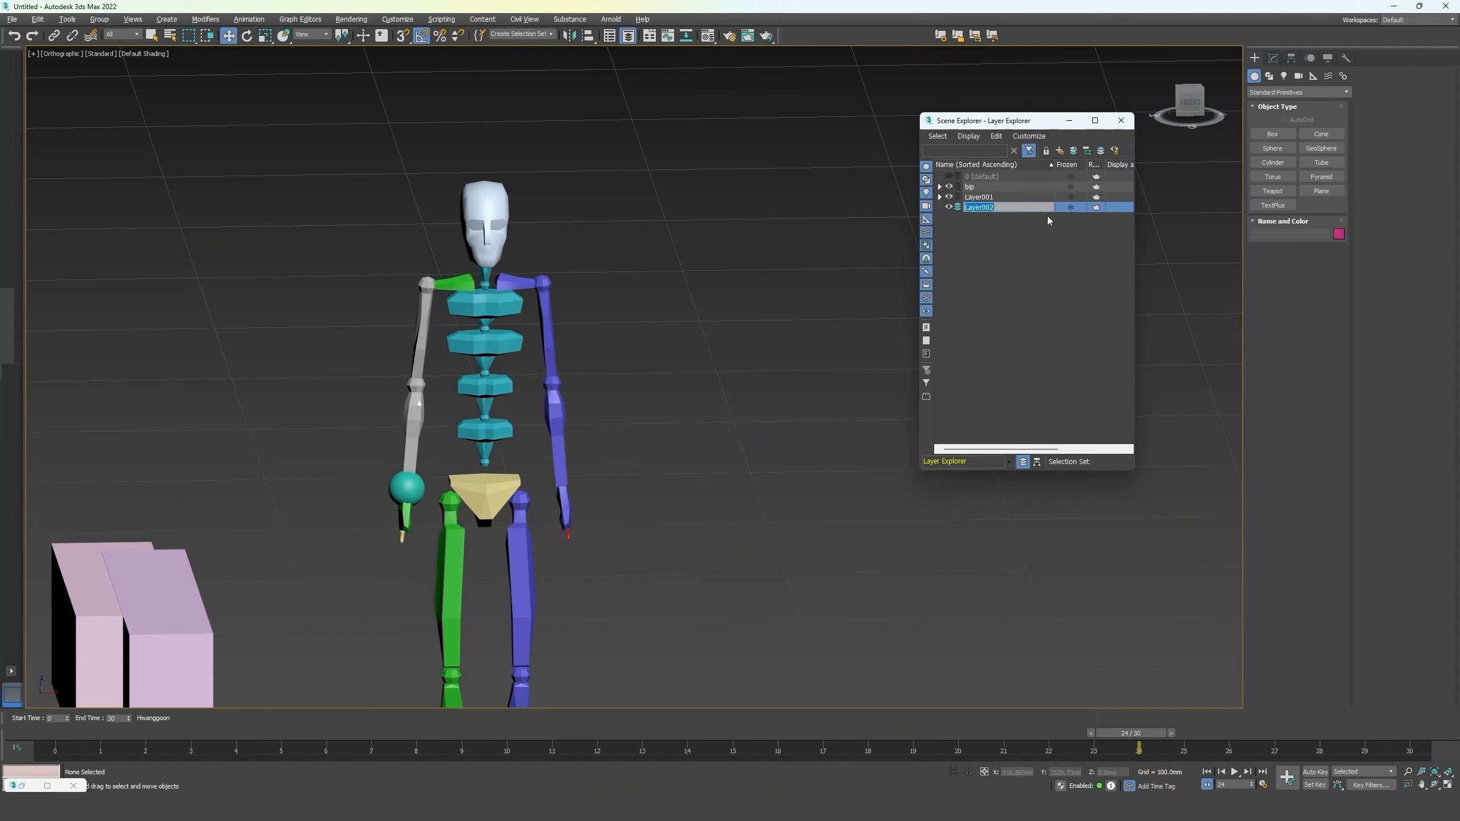
type("r")
type("est")
key("Return")
Rename the test layer as test_01.
right_click(1016, 213)
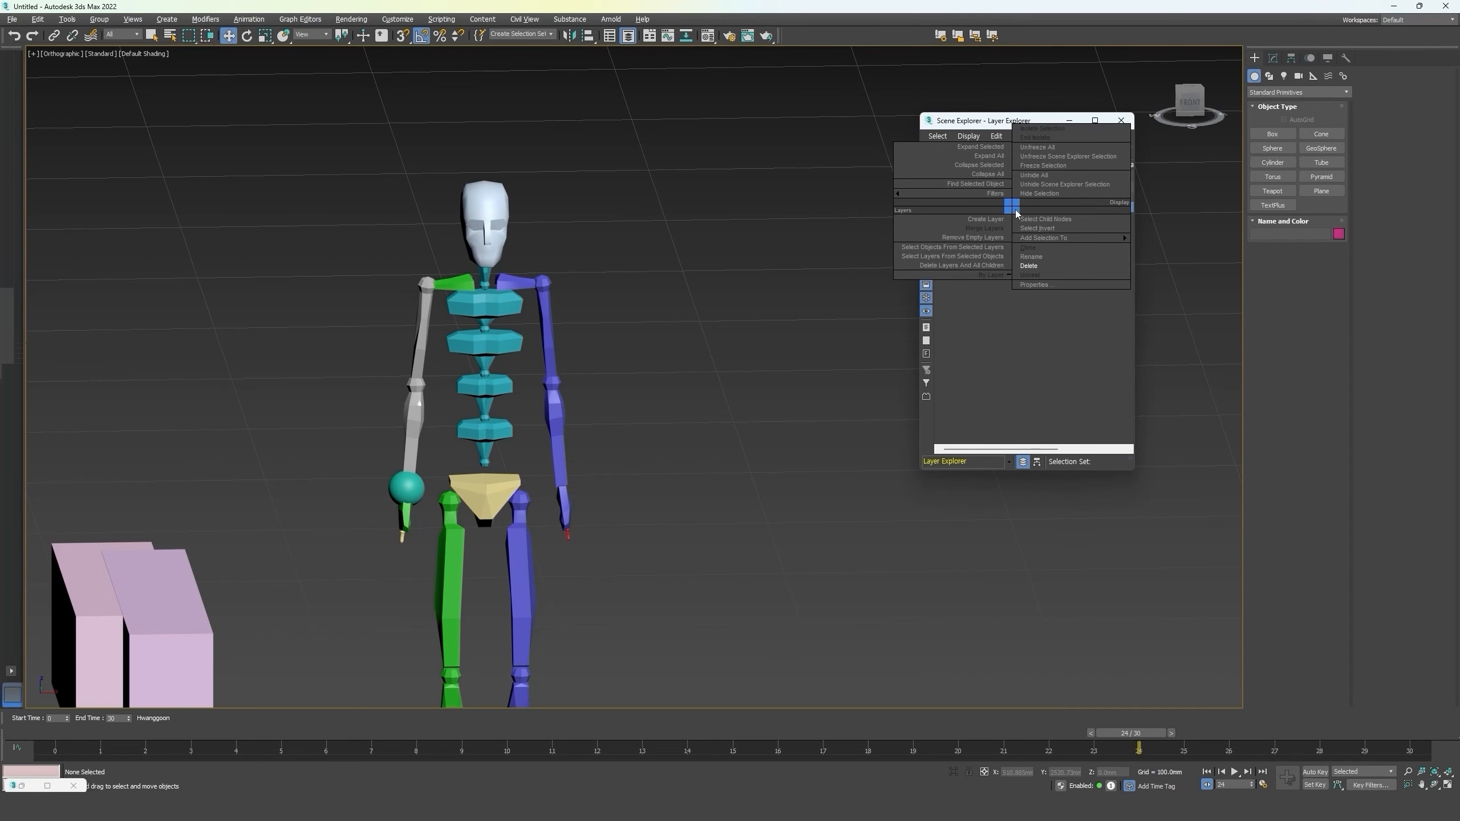
left_click(1044, 258)
left_click(993, 211)
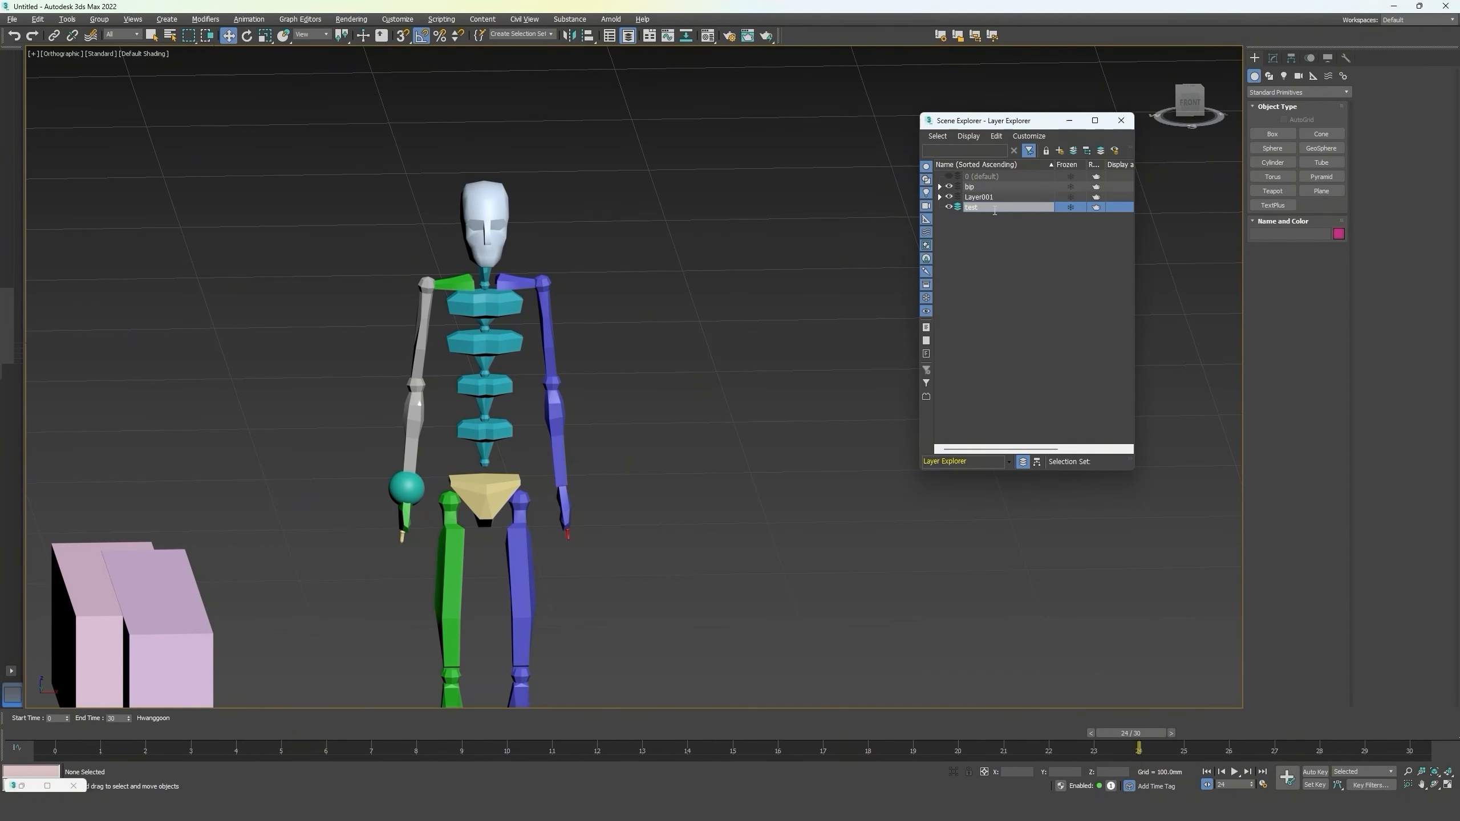
type("_01")
key("Return")
Create three spheres beside the biped on the test_01 layer, the first about 15 mm and the second about 22 mm in radius.
left_click(957, 186)
left_click(1271, 147)
left_click_drag(773, 247, 776, 282)
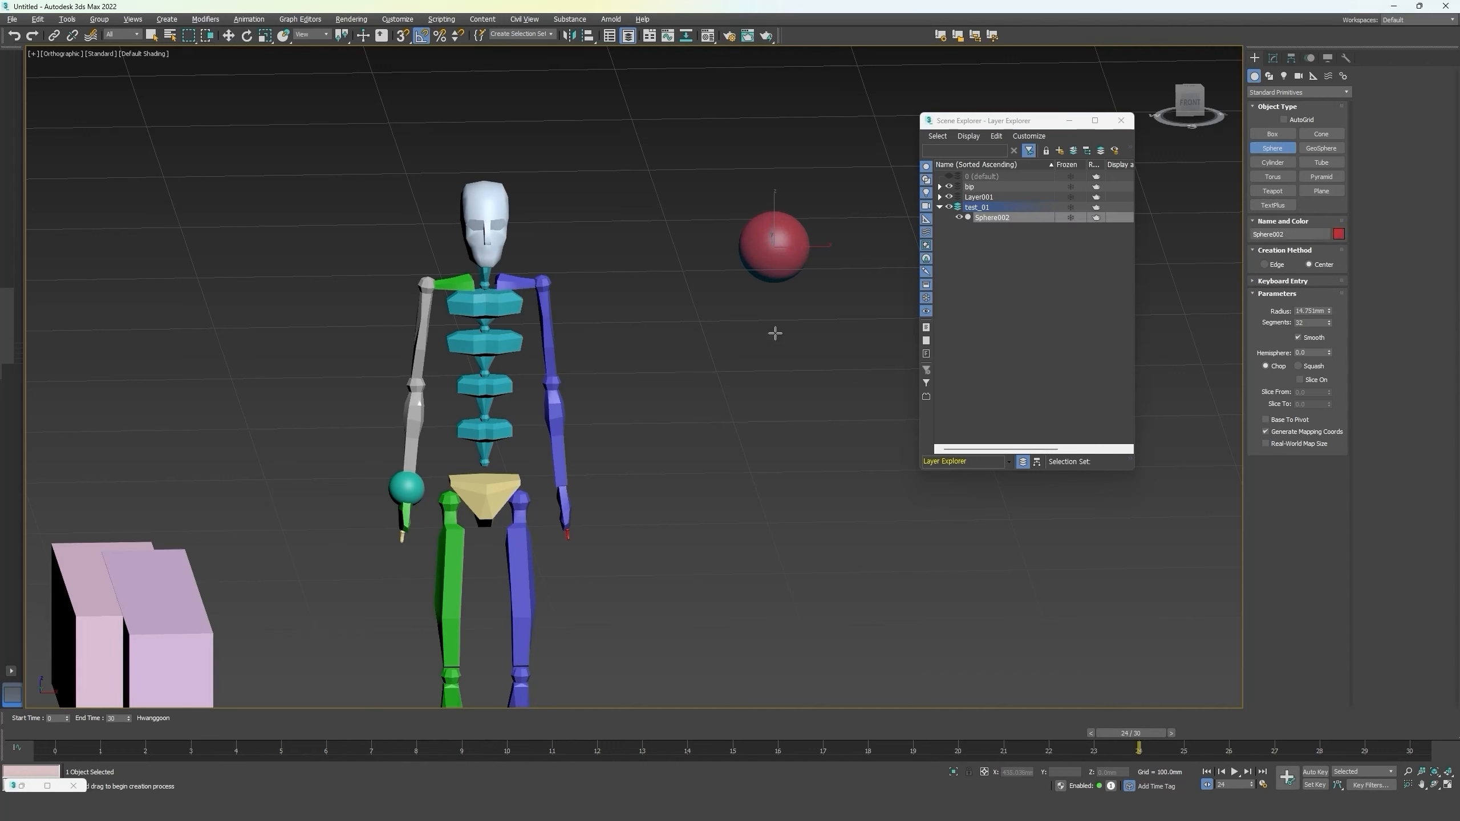
left_click_drag(752, 354, 780, 362)
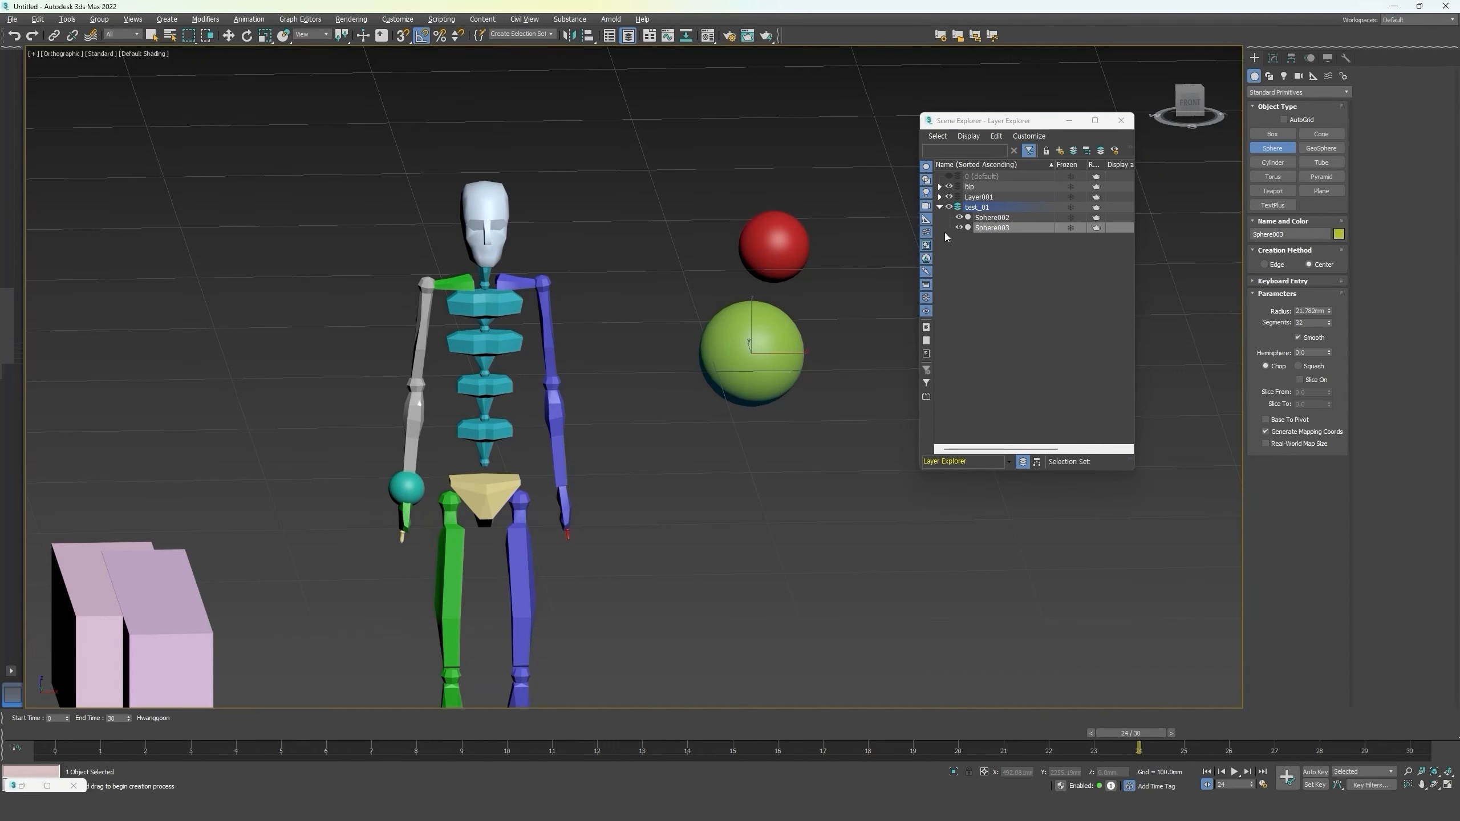
left_click_drag(667, 245, 678, 251)
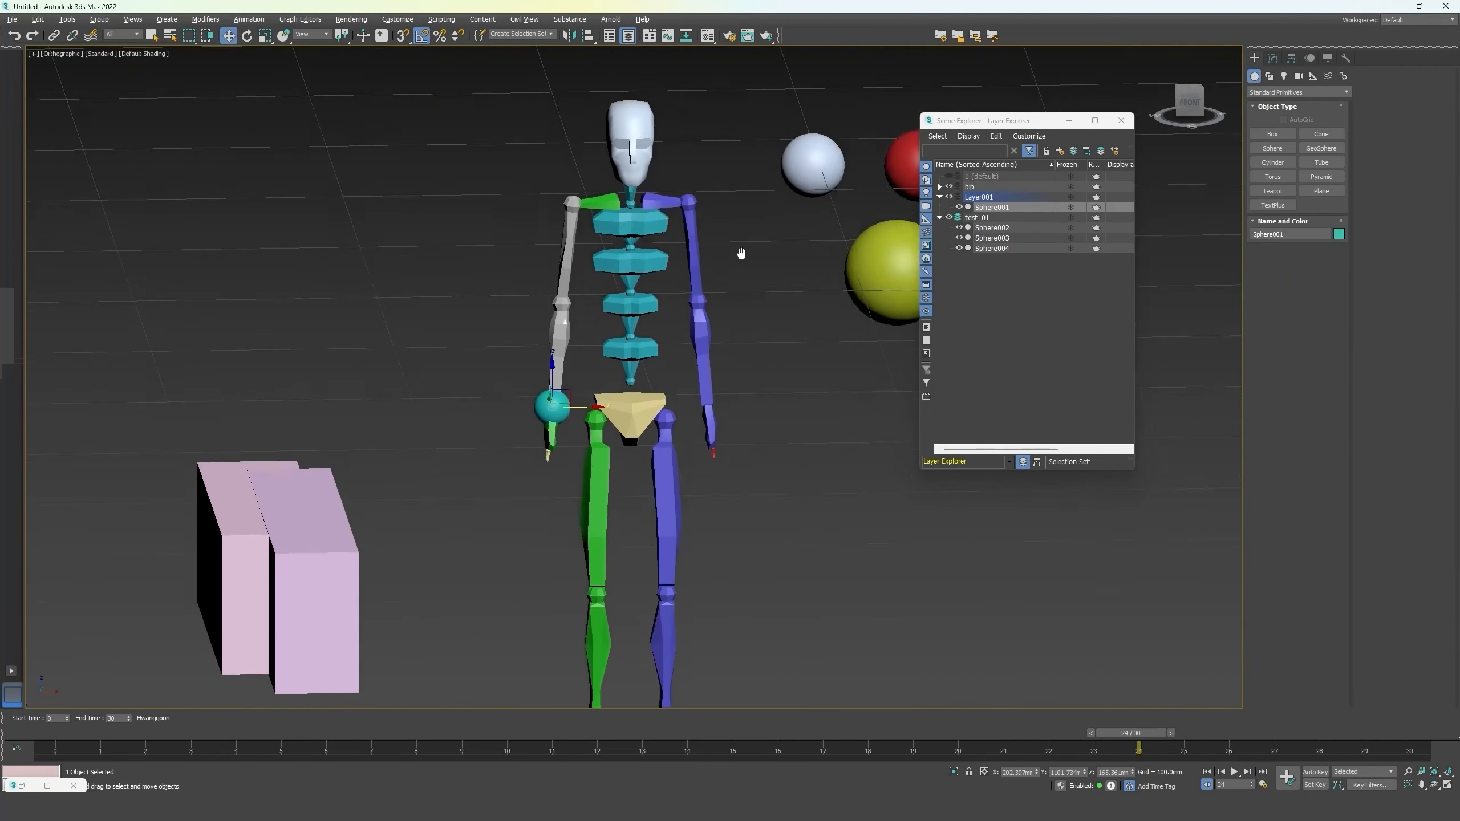
Move the sphere at the biped's right hand from Layer001 into the test_01 layer.
middle_click_drag(739, 253, 731, 264)
mouse_move(983, 208)
left_mouse_down()
mouse_move(968, 220)
mouse_move(984, 222)
left_mouse_up()
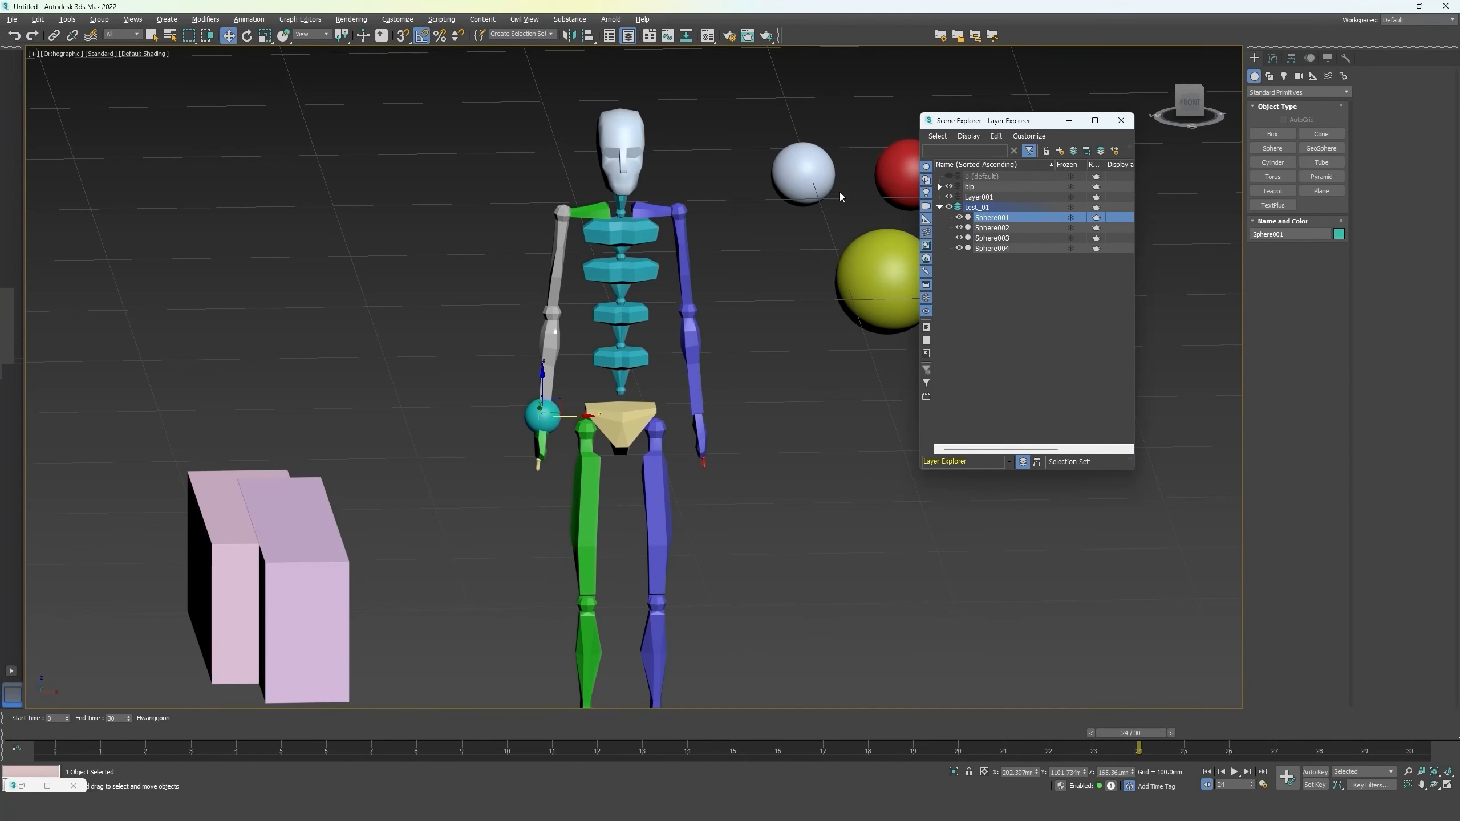
Try moving the biped's head bone within the Layer Explorer's list, and undo the change.
left_click(623, 150)
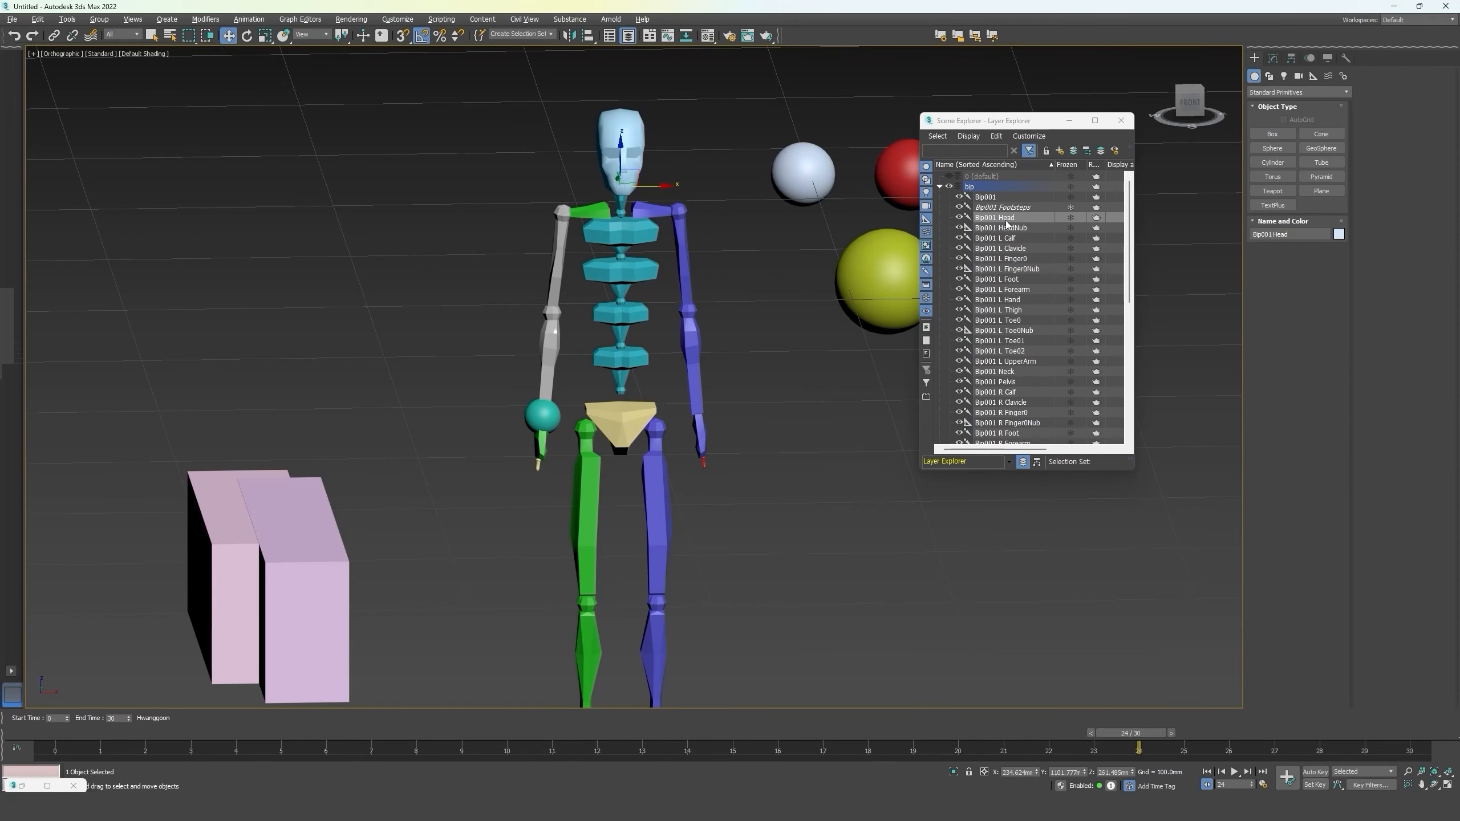
left_click_drag(1006, 218, 1019, 269)
key("ctrl+z")
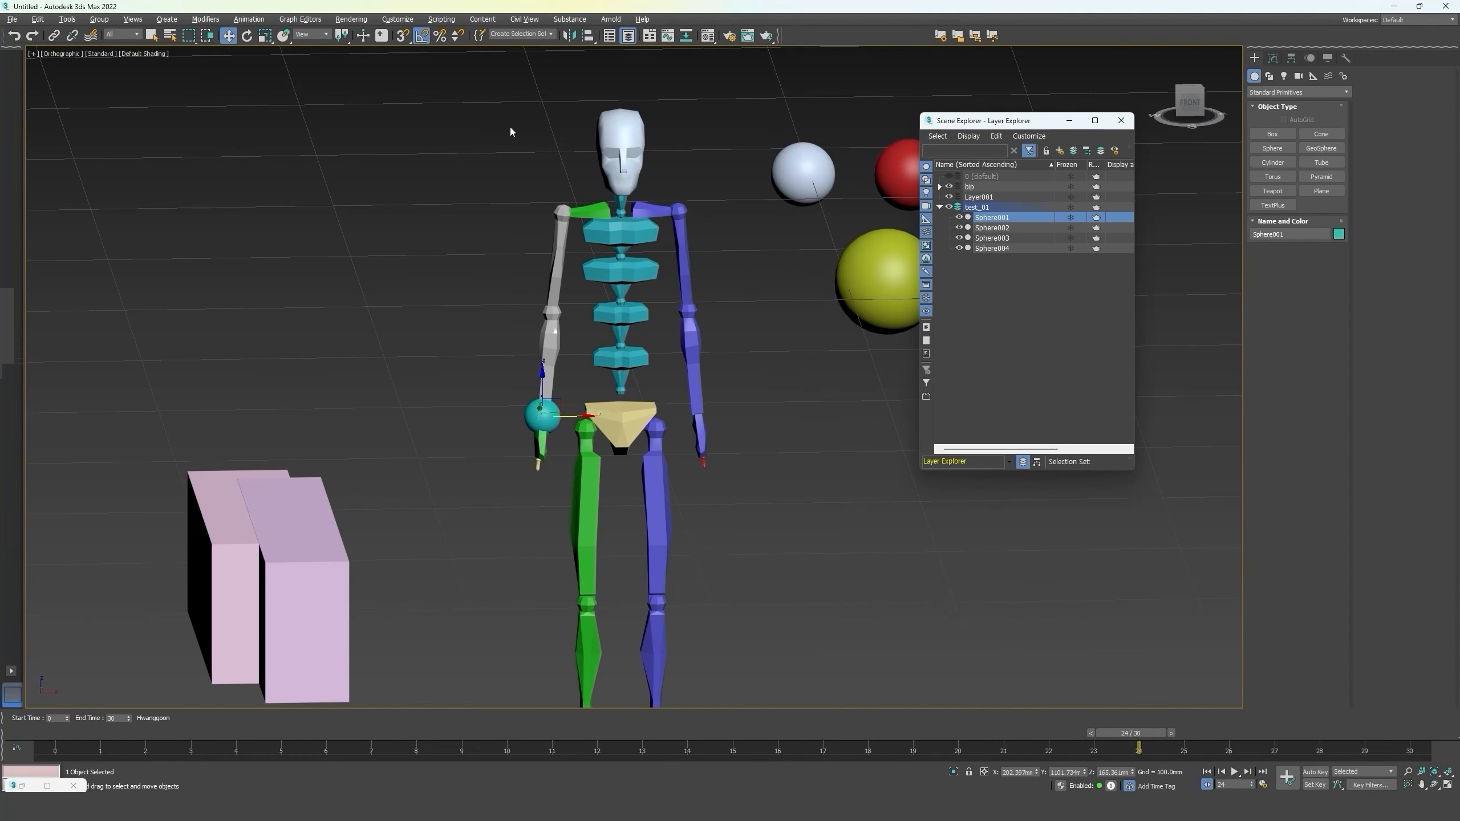
Move the biped's head, neck, clavicles, upper arms and top spine bone together into the test_01 layer.
left_click_drag(510, 127, 707, 240)
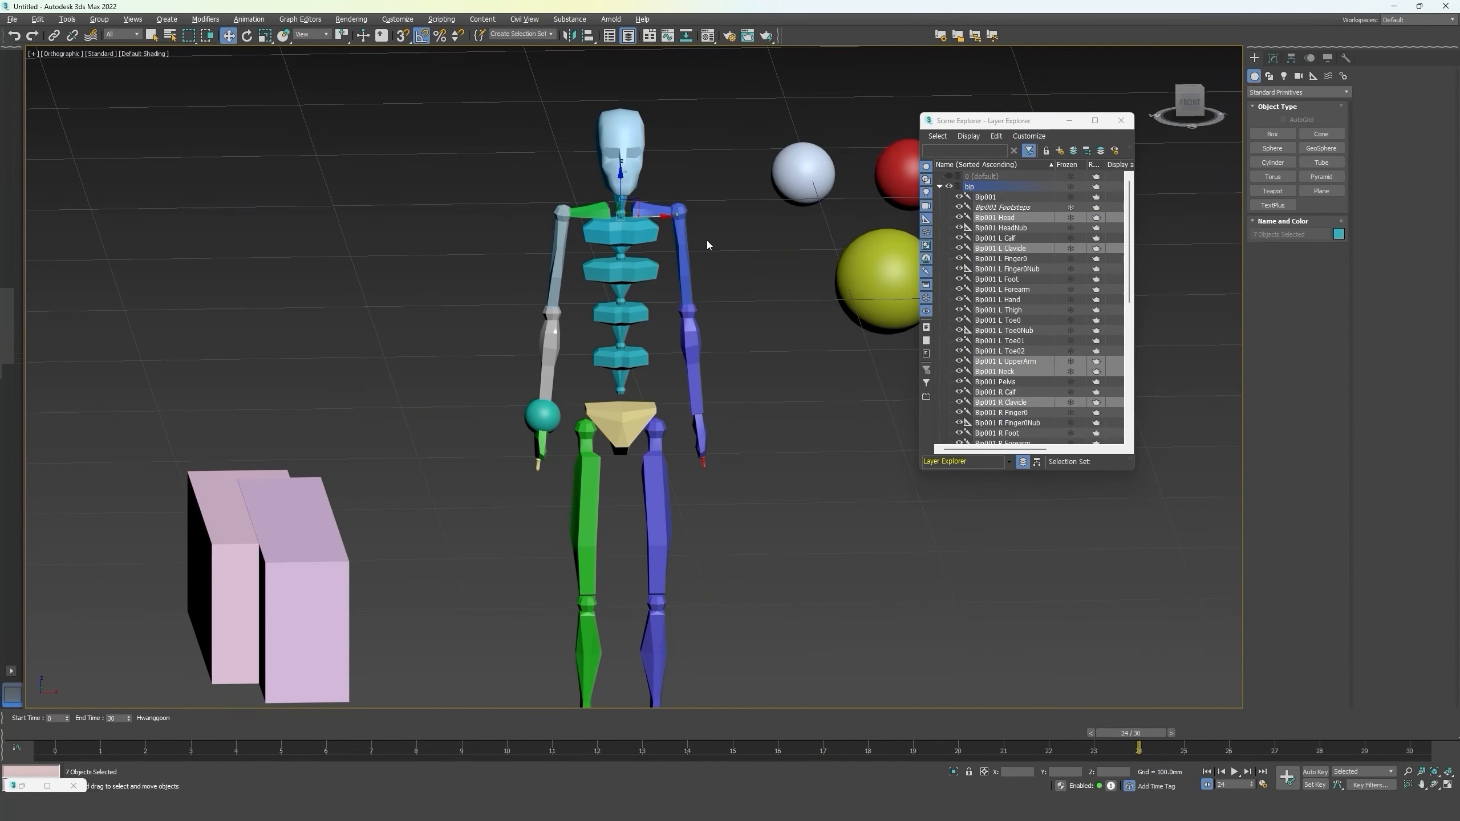
left_click(1054, 153)
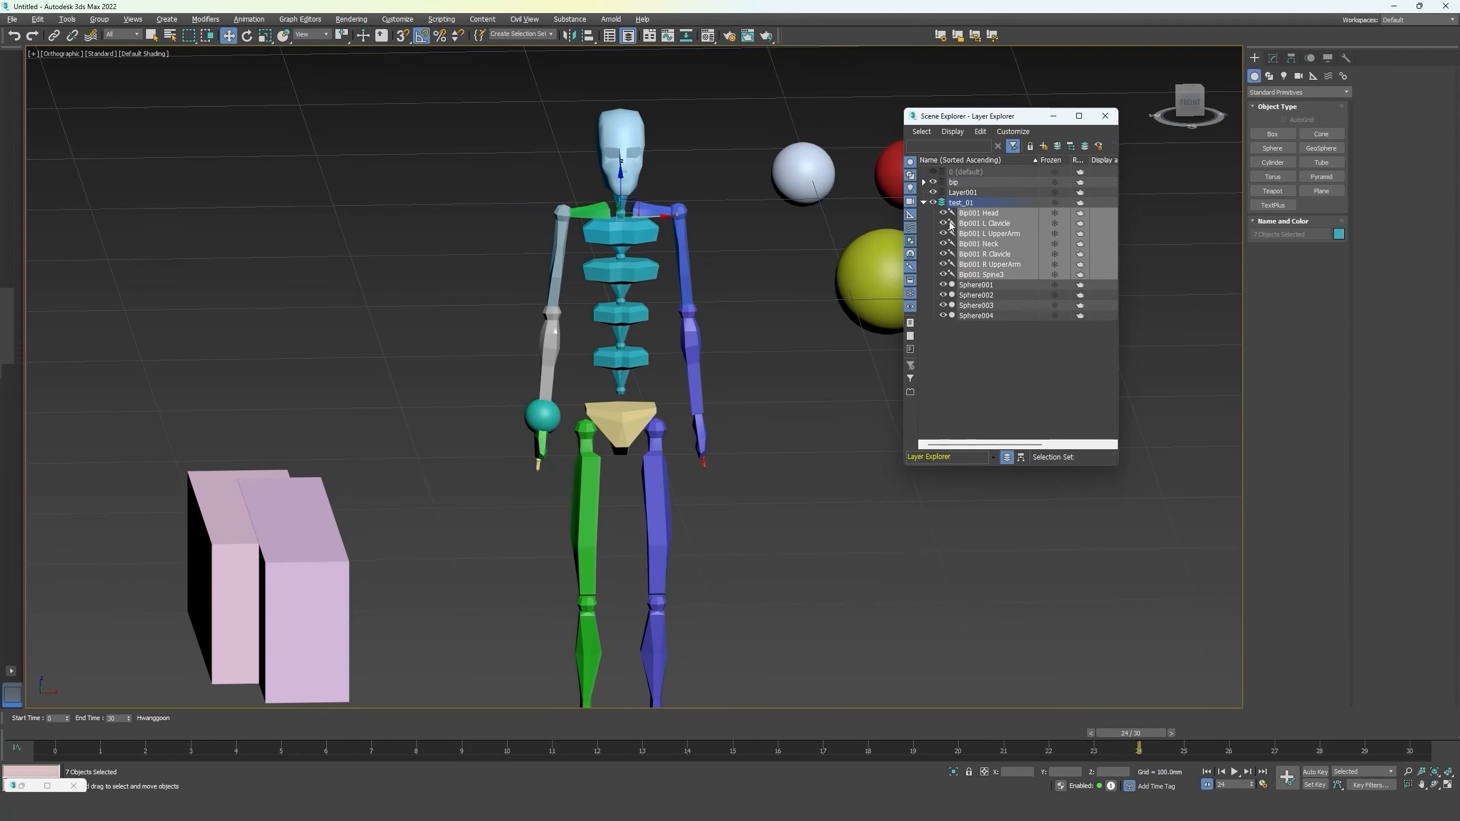
left_click(941, 193)
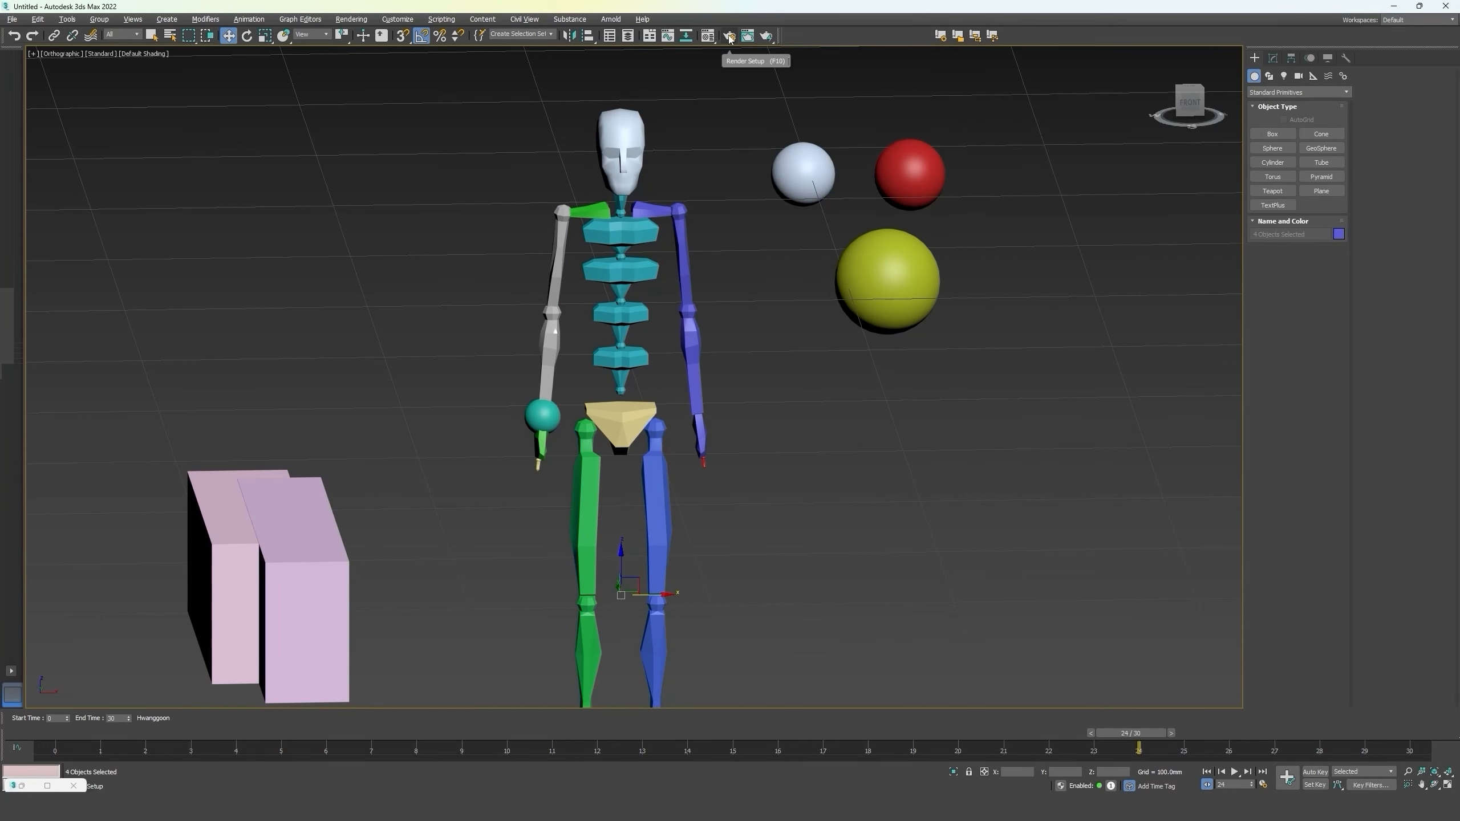
Open Render Setup and go through its renderer and preset resolution options, choosing the Custom output size.
left_click(728, 36)
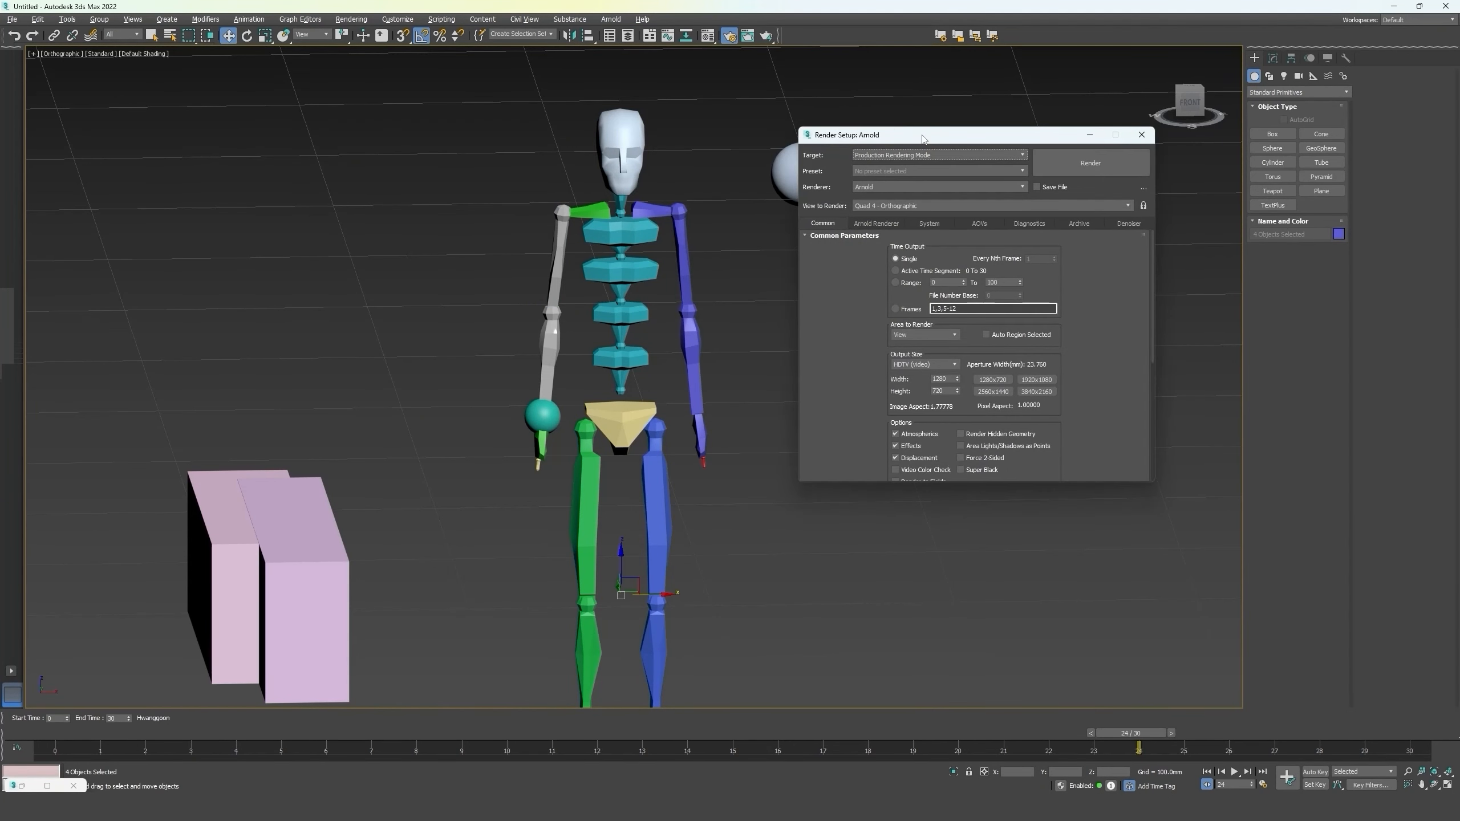
left_click_drag(922, 138, 821, 117)
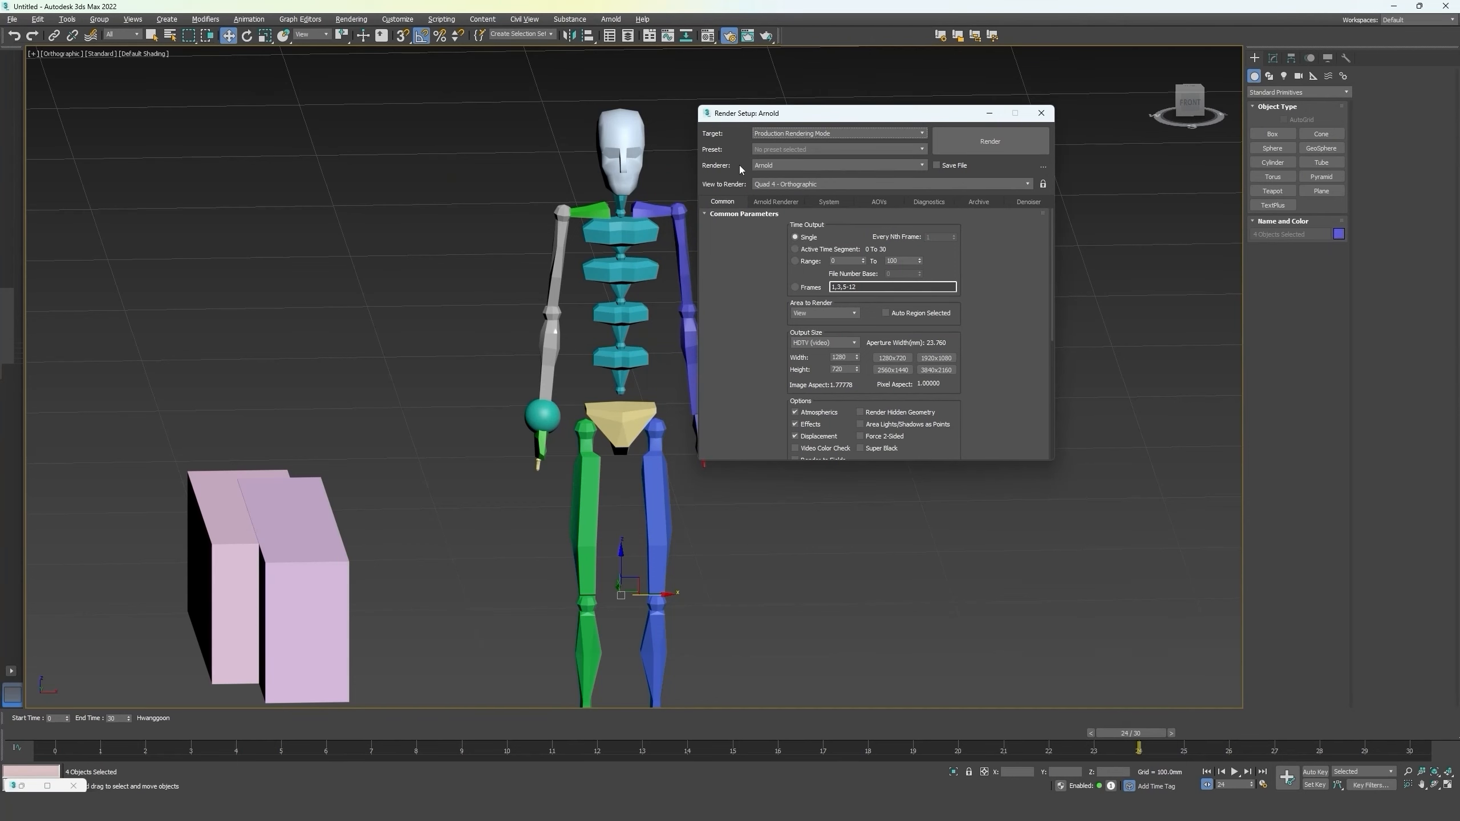
left_click(762, 166)
left_click(763, 169)
left_click(937, 358)
left_click(890, 358)
left_click(892, 369)
left_click(936, 369)
left_click(854, 344)
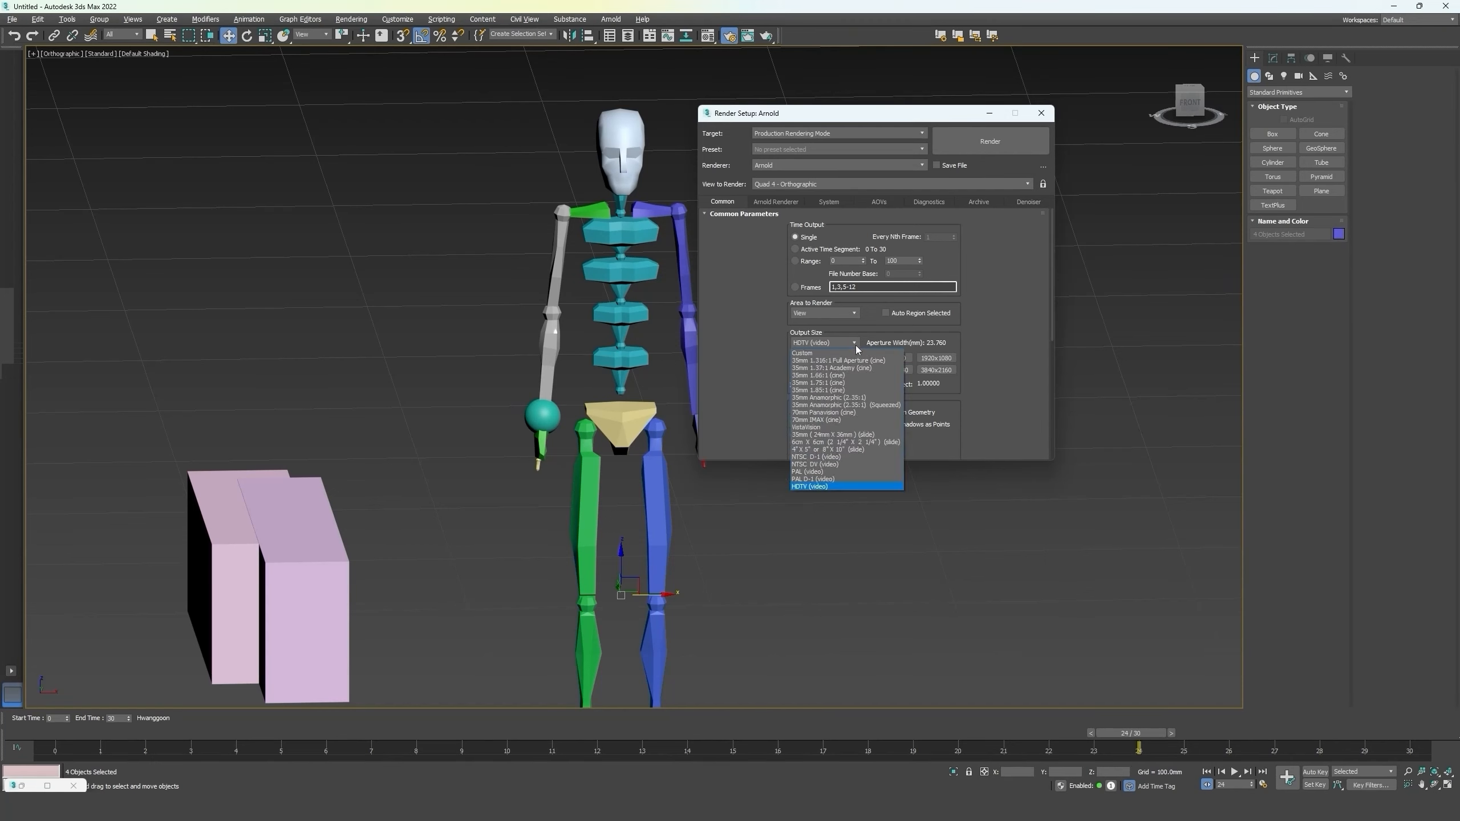
left_click(812, 353)
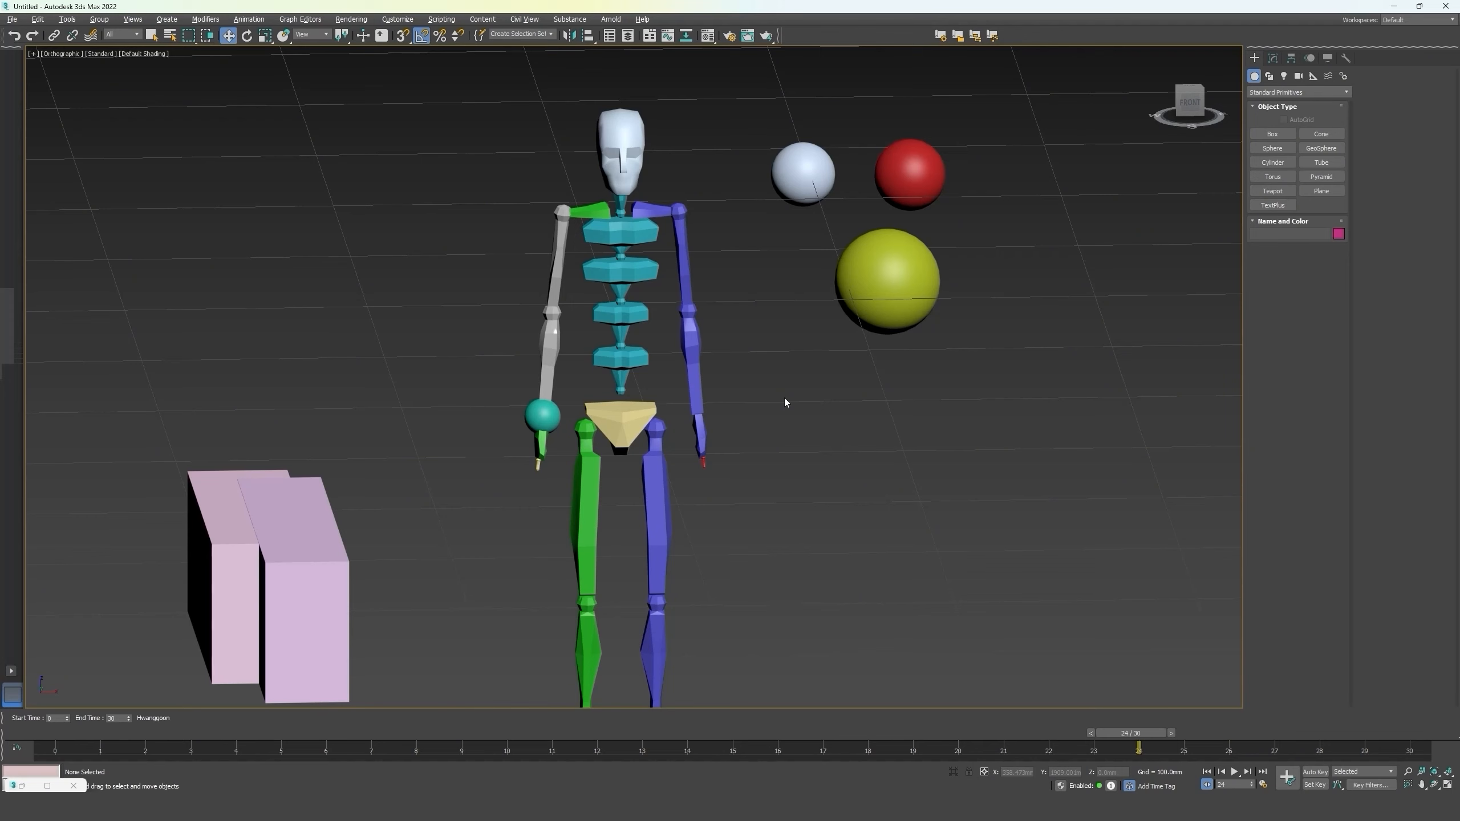
Create an empty project in a folder named test.
left_click(958, 37)
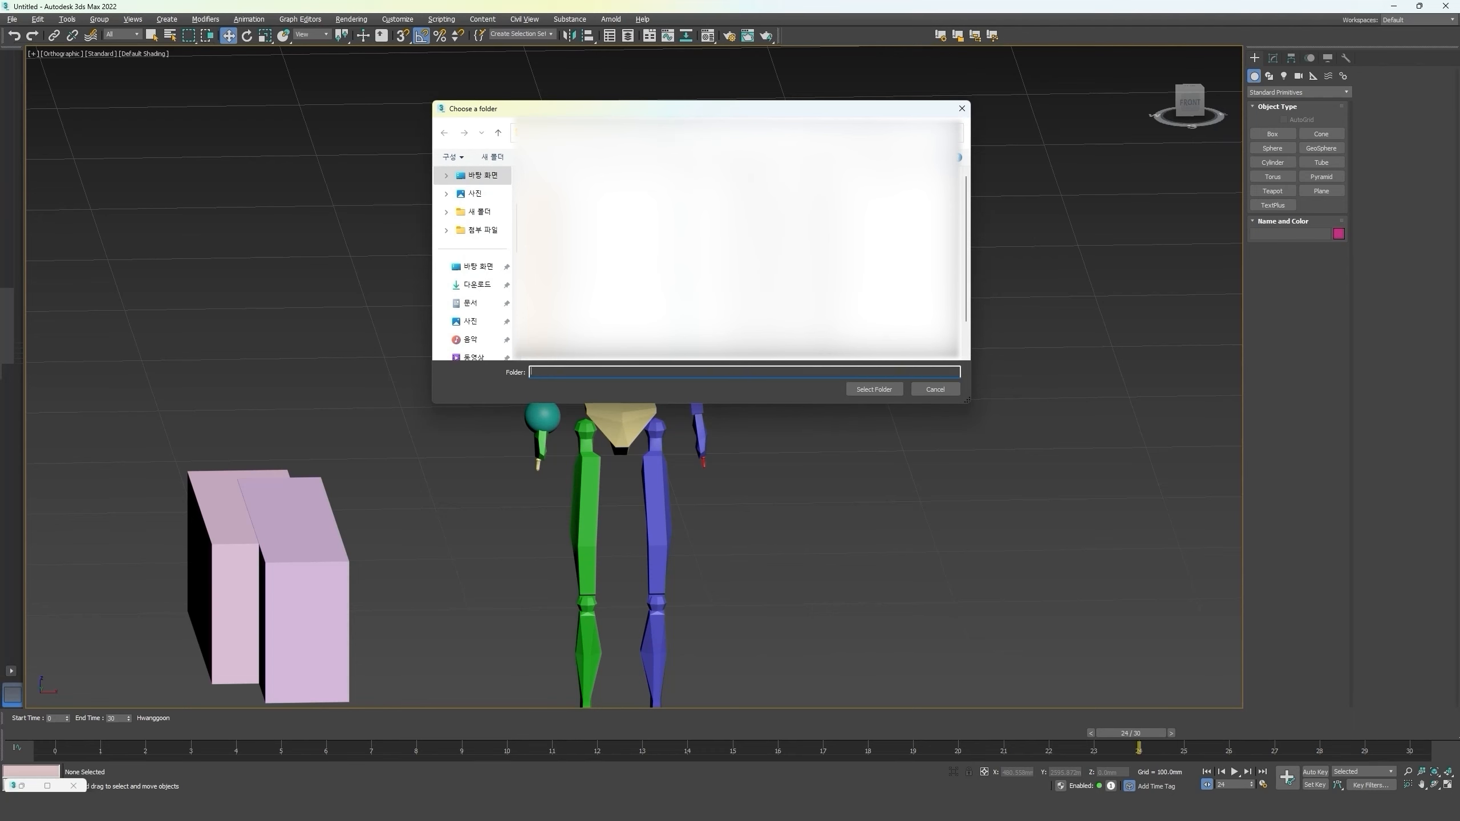
type("test")
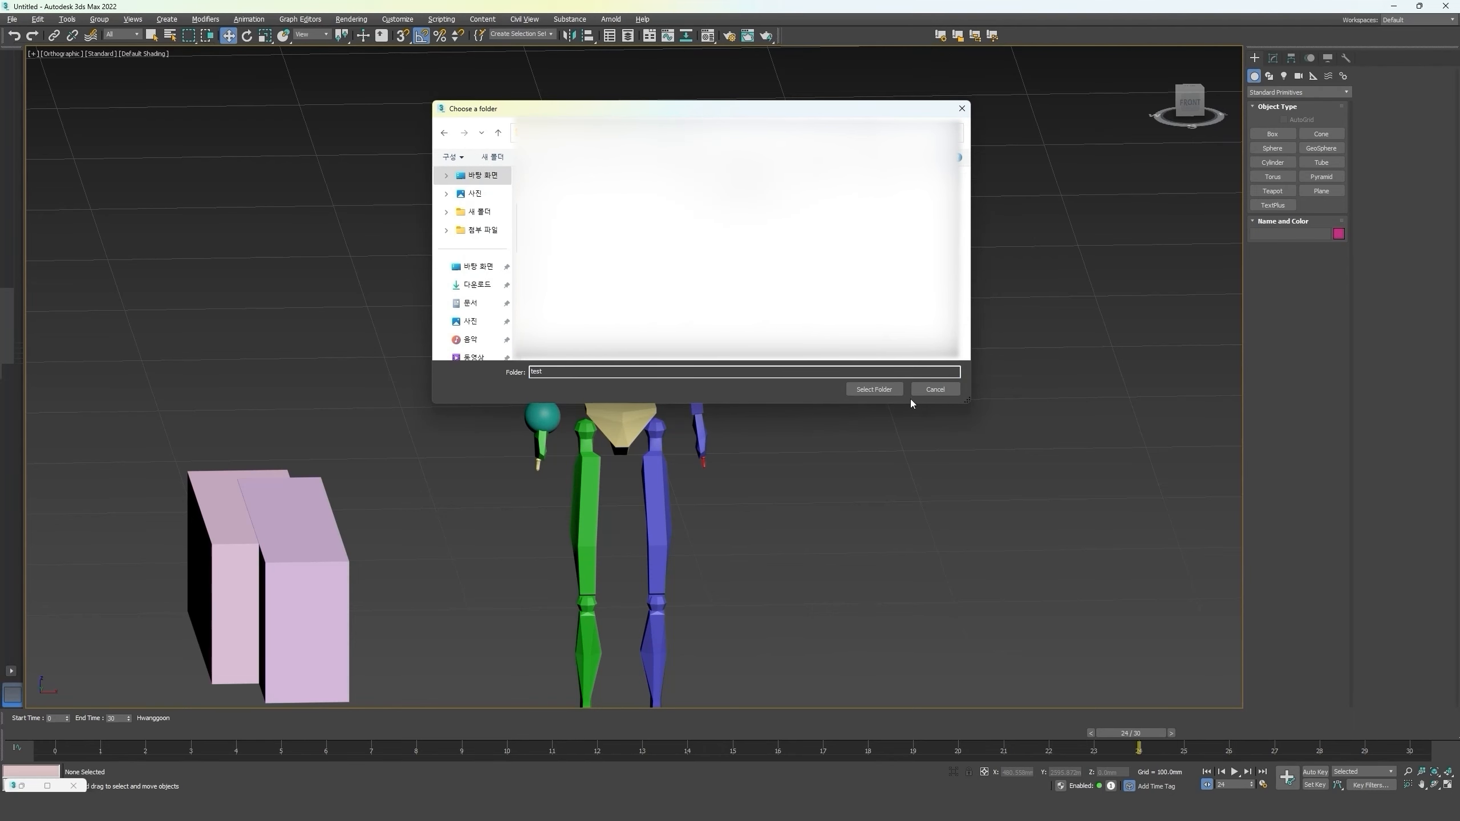
left_click(864, 391)
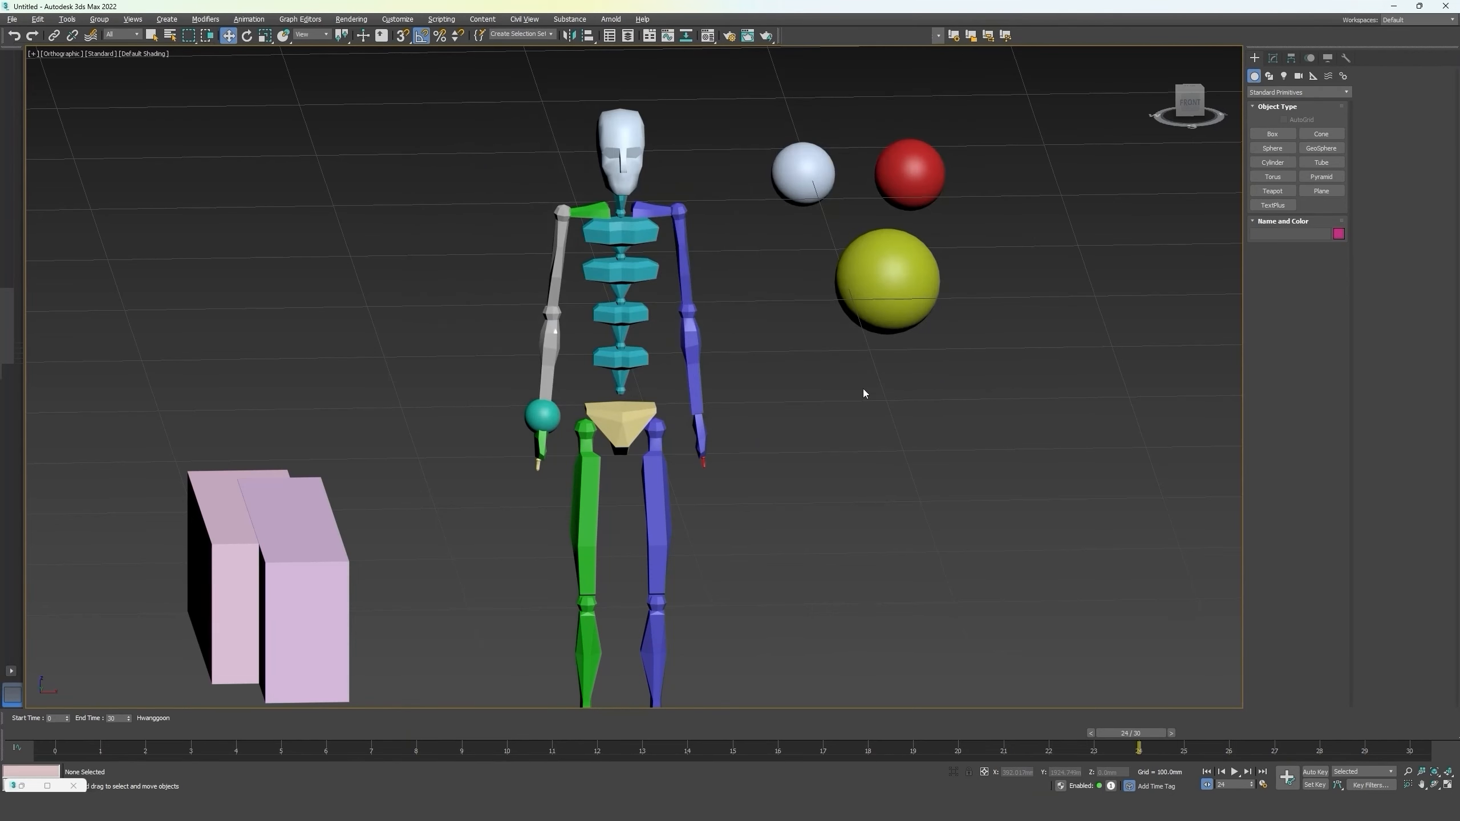
Save the scene as test in the test project folder.
left_click(11, 19)
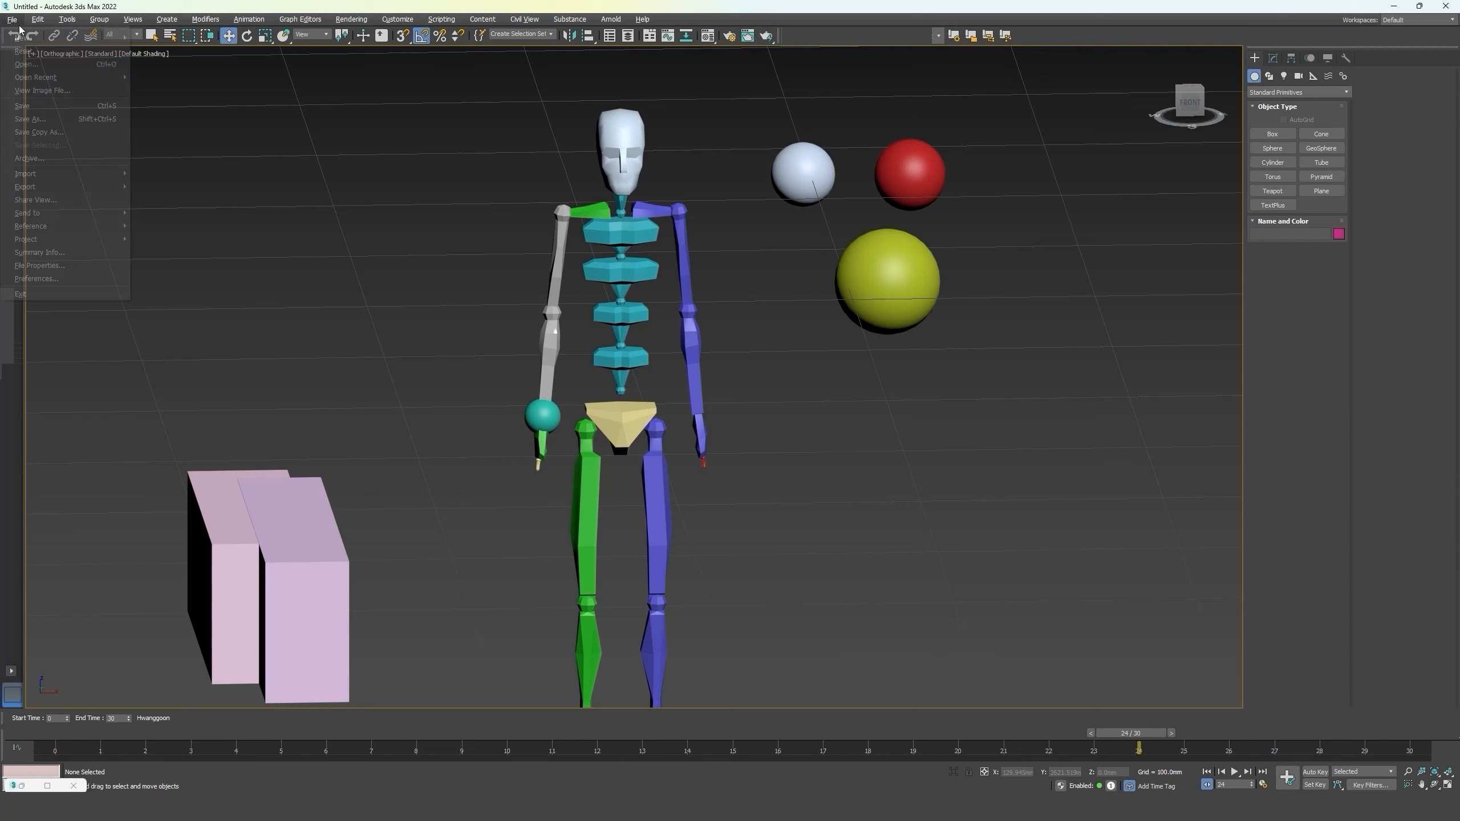
left_click(40, 118)
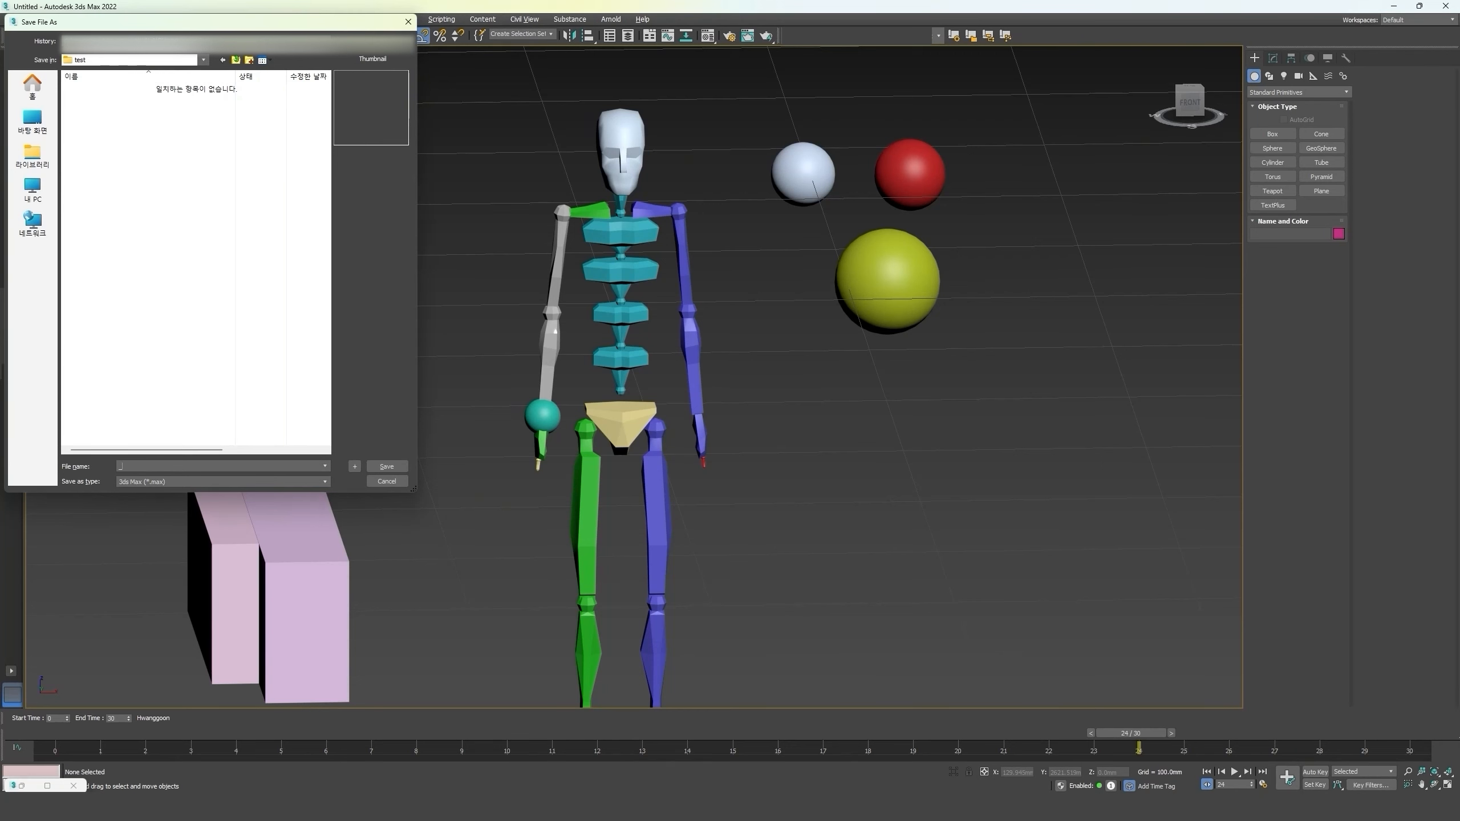
type("test")
key("Return")
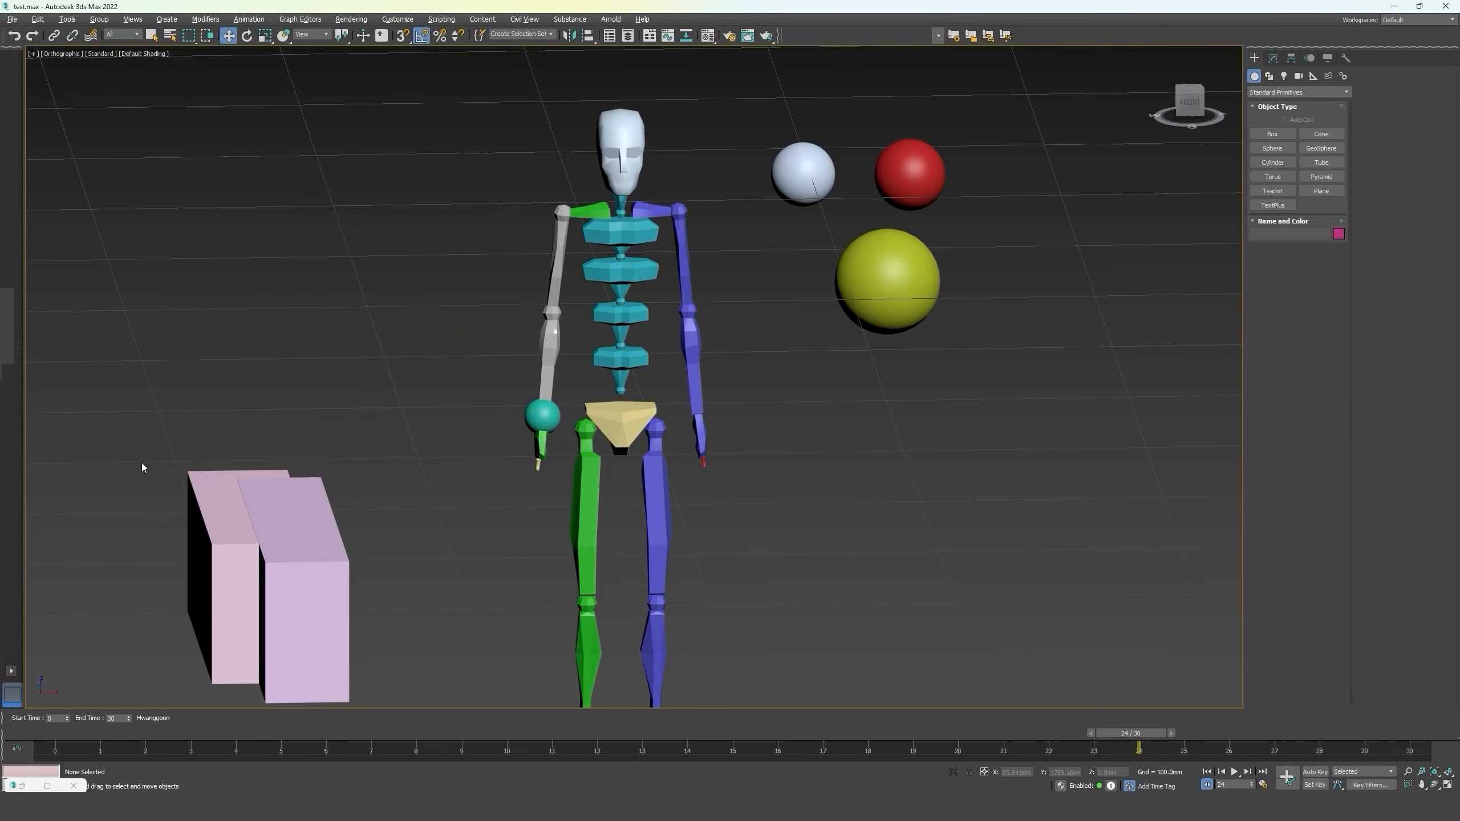
Switch the active project to the recently used 3ds Max 2022 folder.
left_click(938, 35)
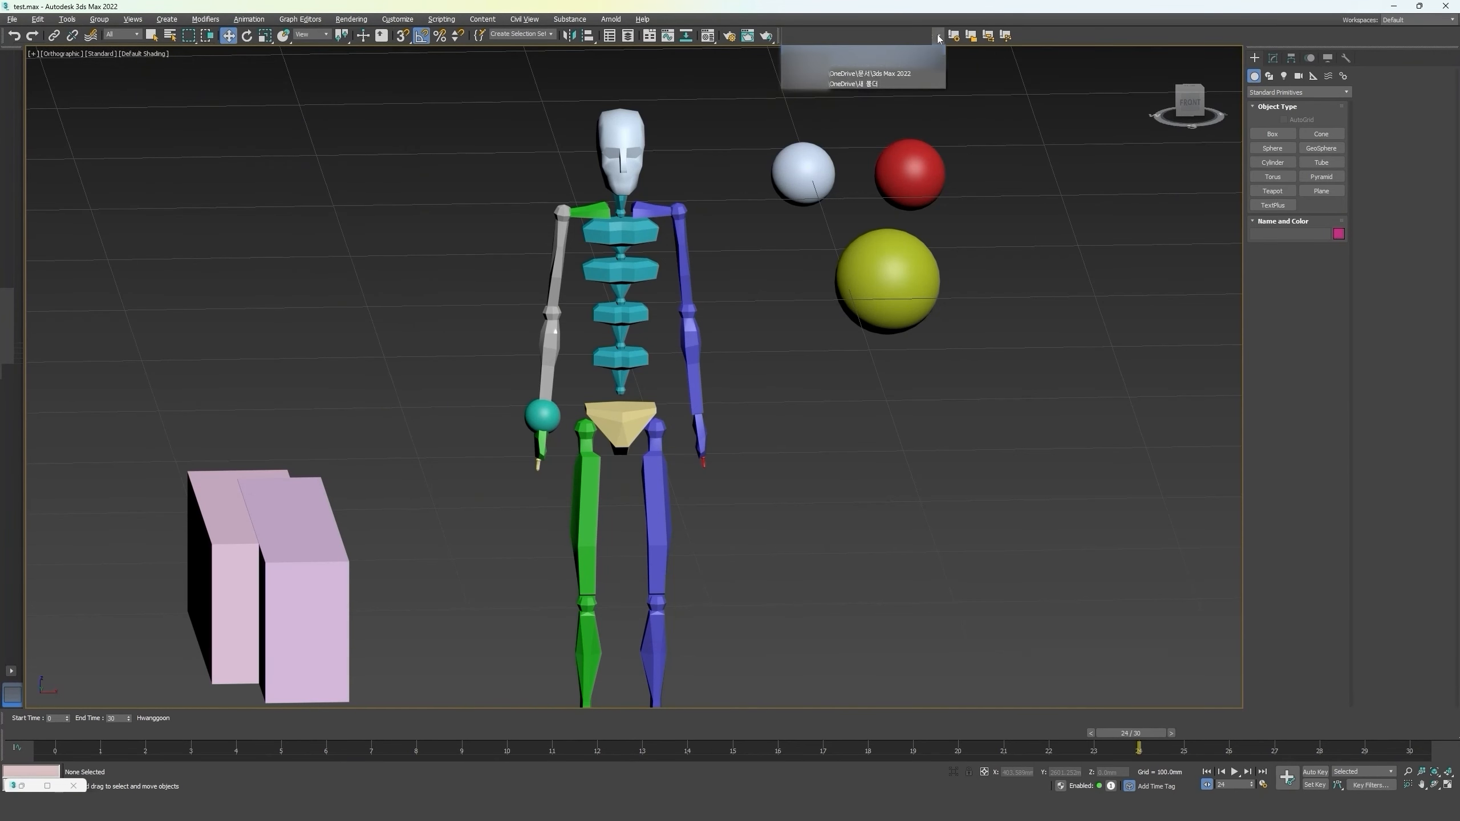
left_click(890, 73)
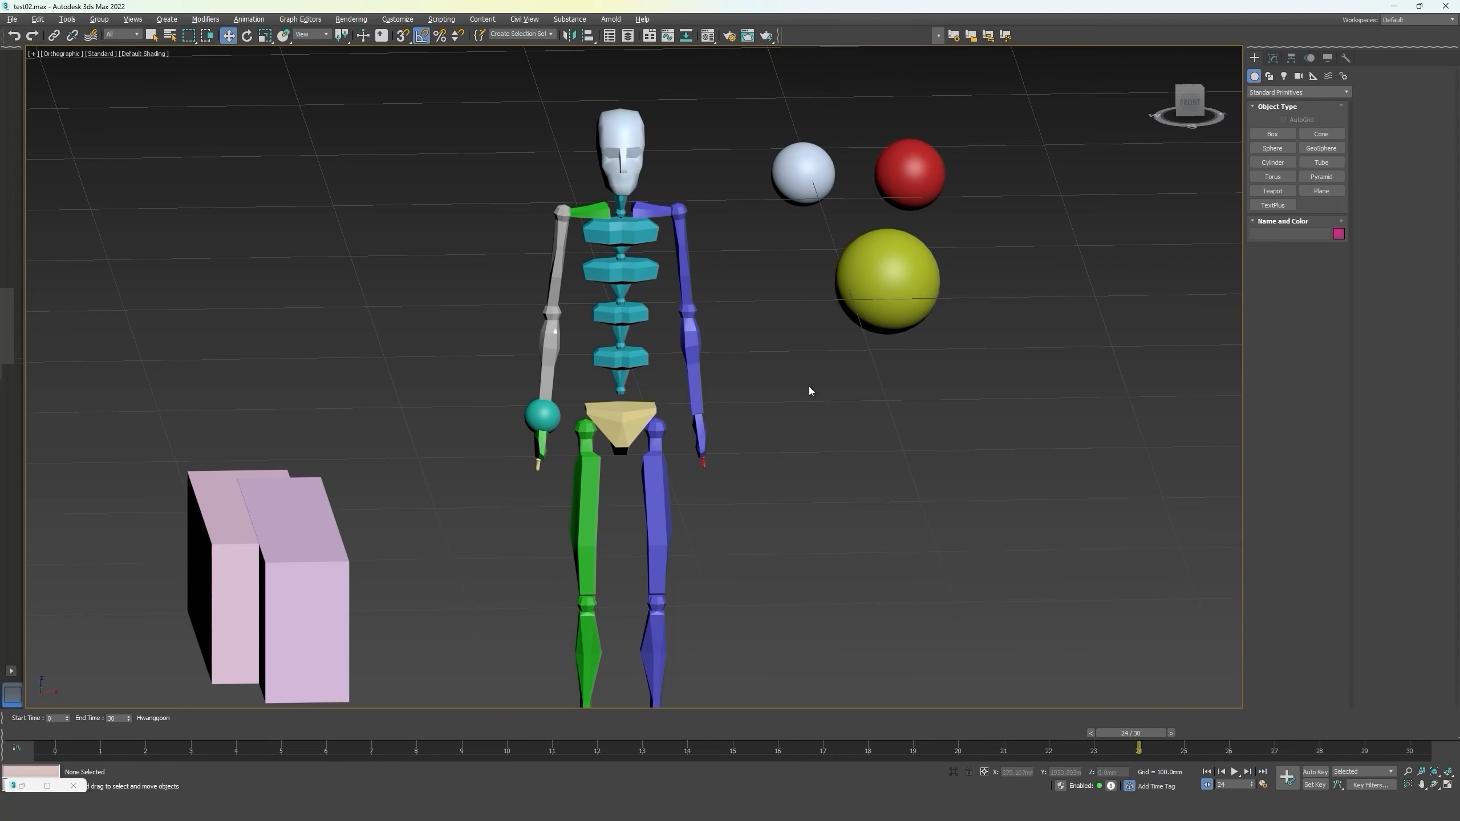